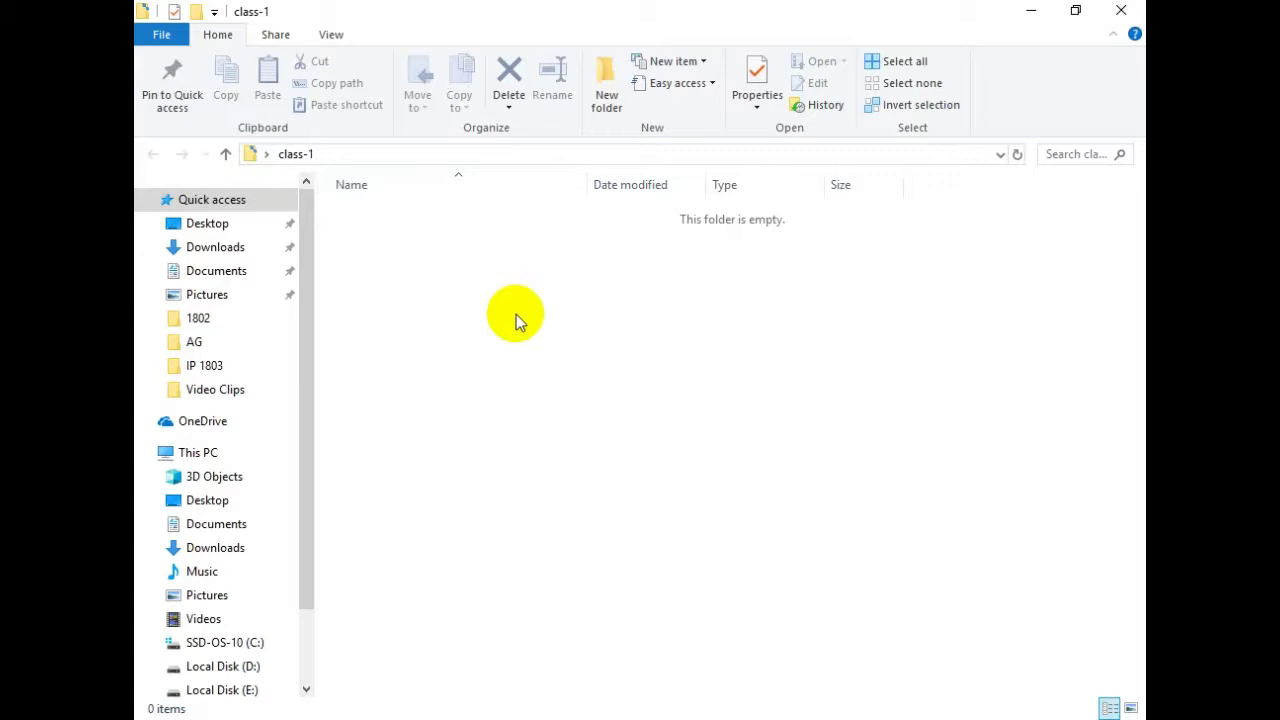
# Create a Rich Text Format document in the class-1 folder, keeping its default name
pyautogui.rightClick(516, 314)
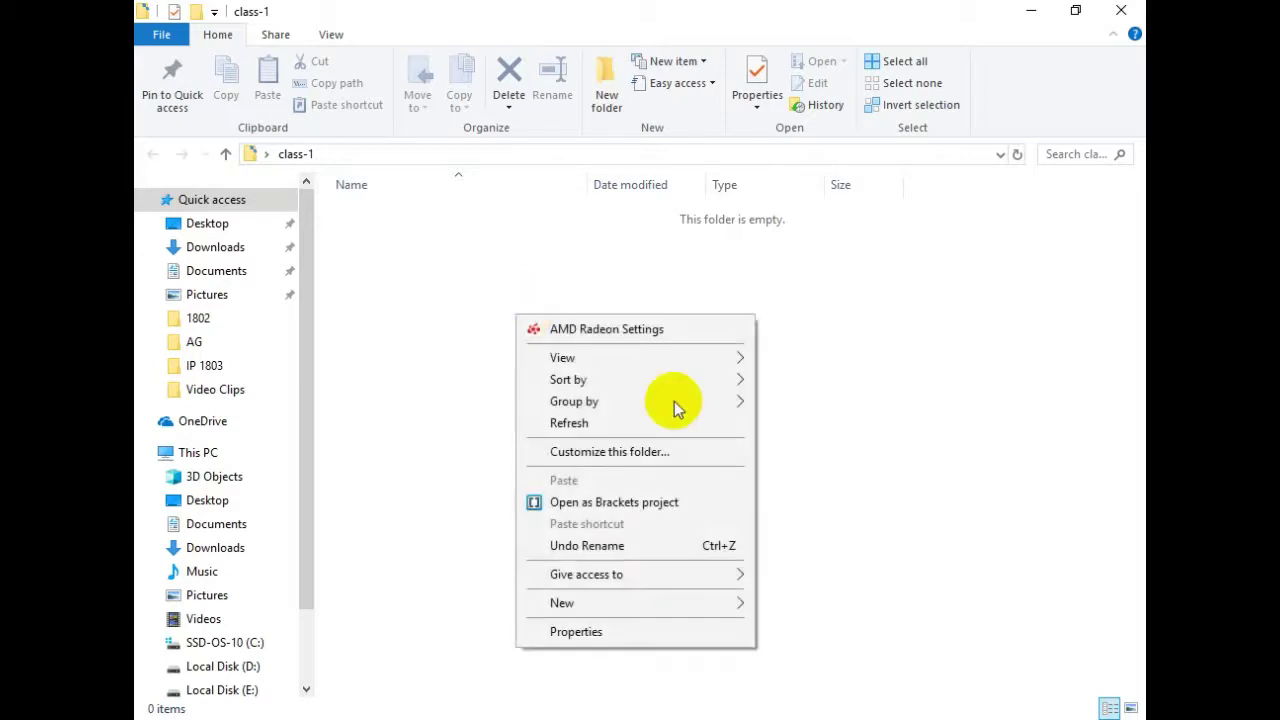
pyautogui.moveTo(666, 608)
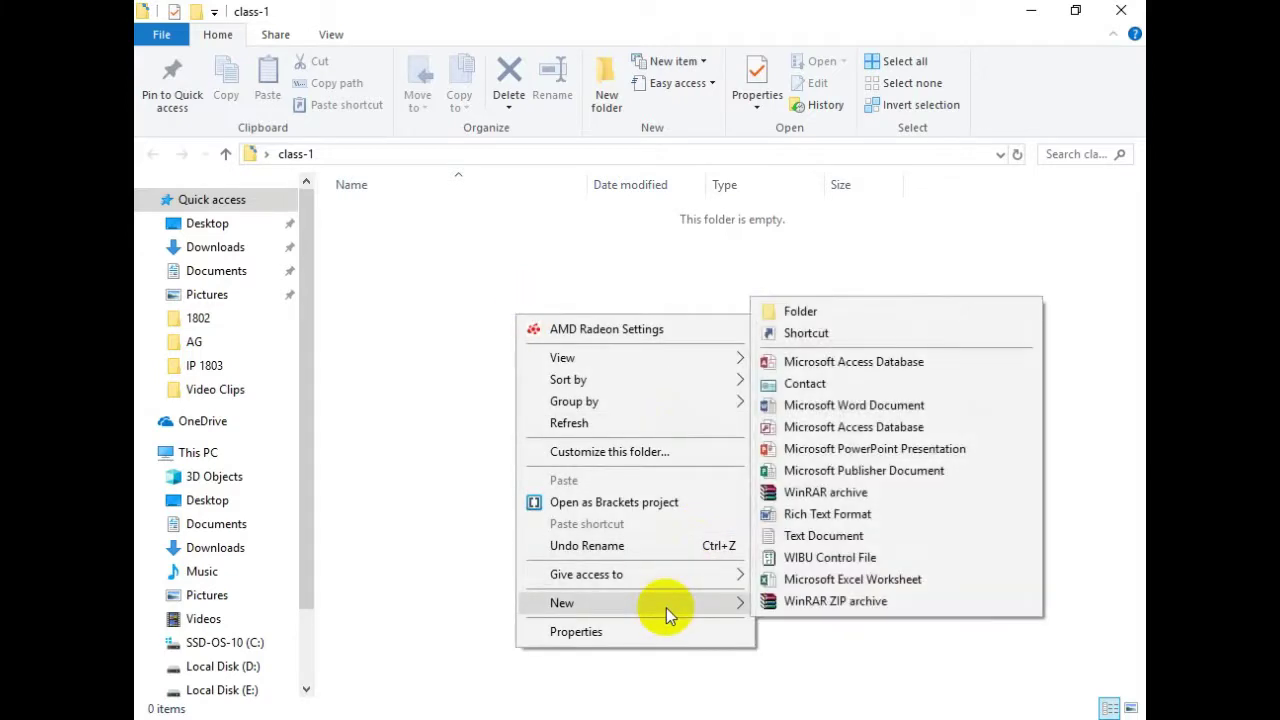
pyautogui.click(809, 516)
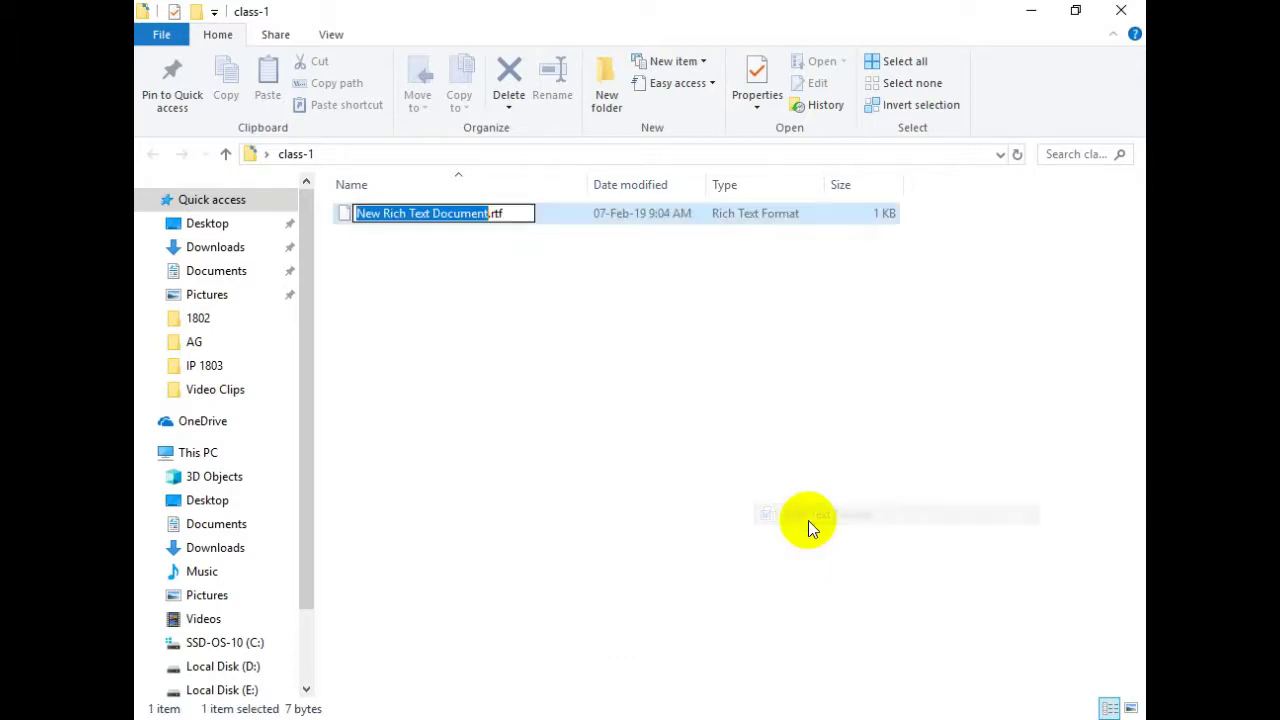
pyautogui.click(534, 343)
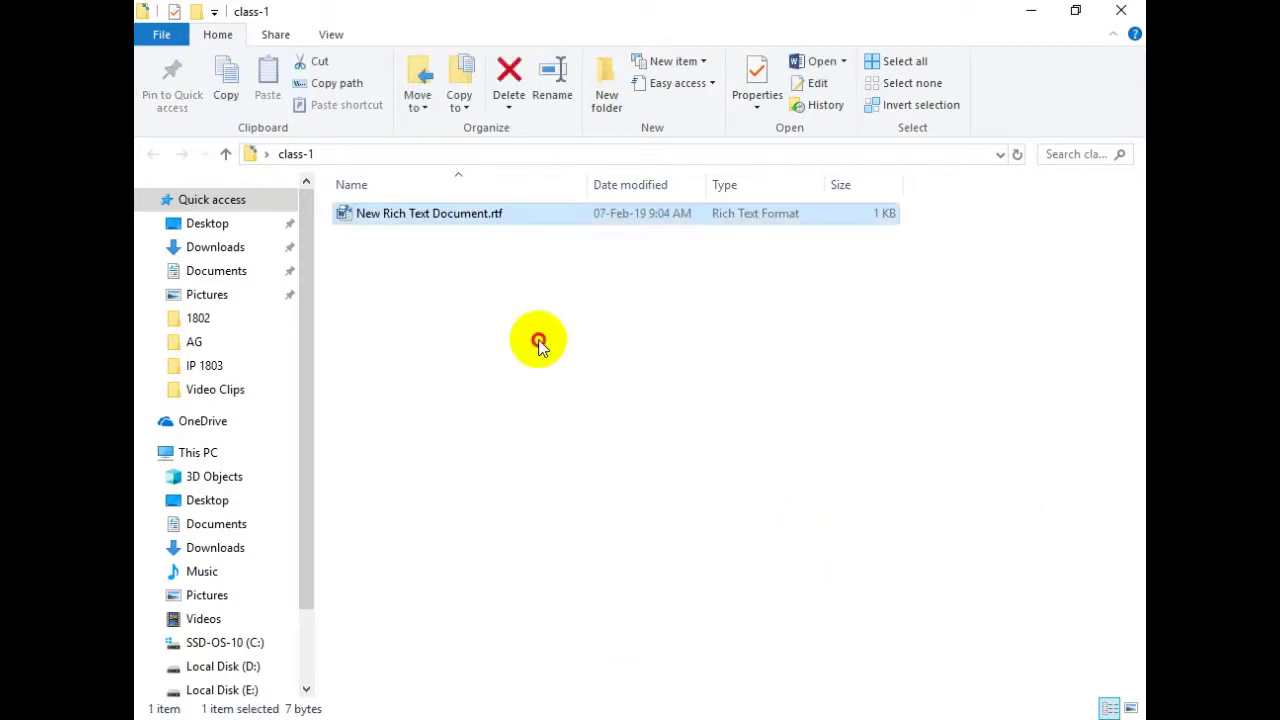
pyautogui.click(447, 225)
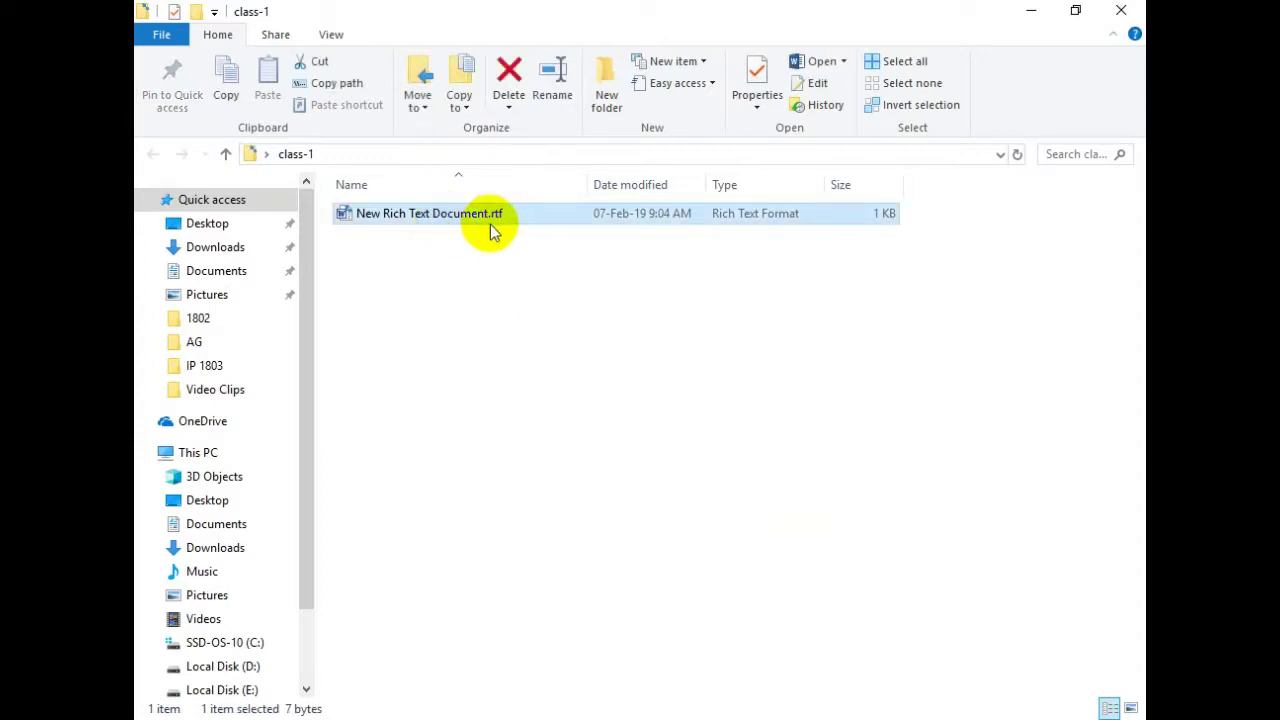
pyautogui.click(422, 307)
pyautogui.rightClick(422, 307)
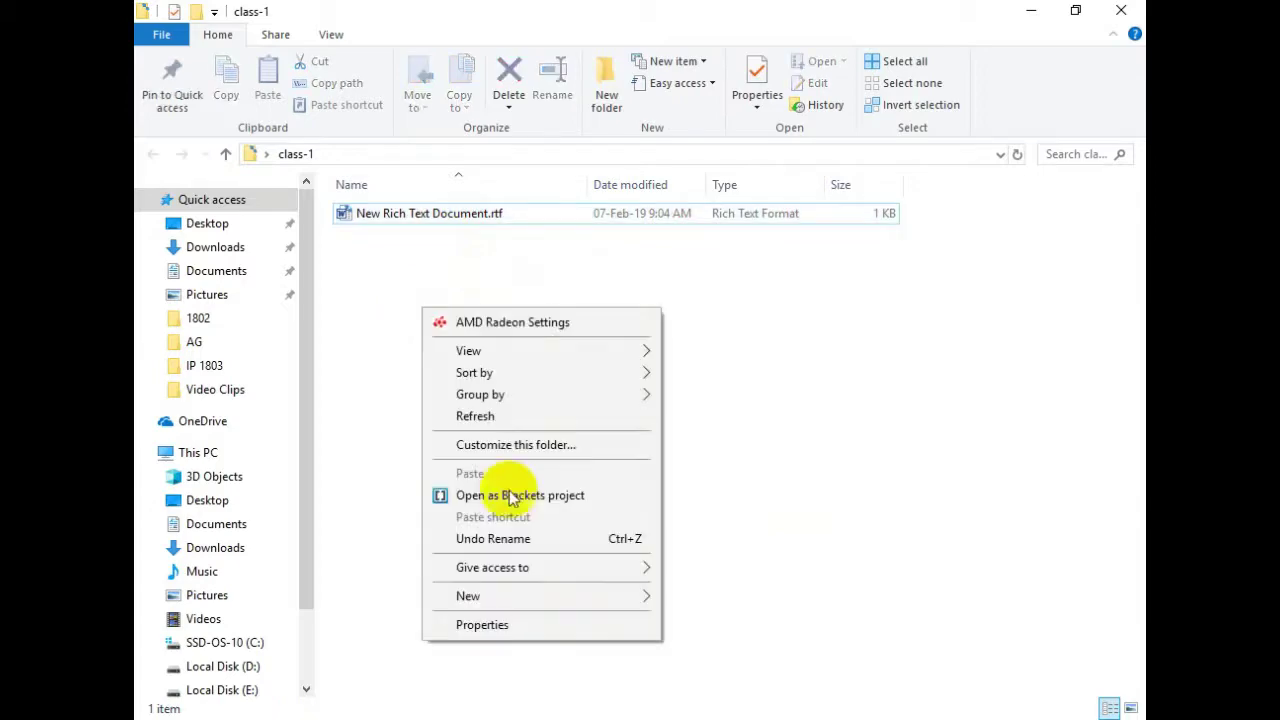
pyautogui.press('Escape')
# Minimize the folder window and create a Microsoft Word document on the desktop
pyautogui.click(1031, 12)
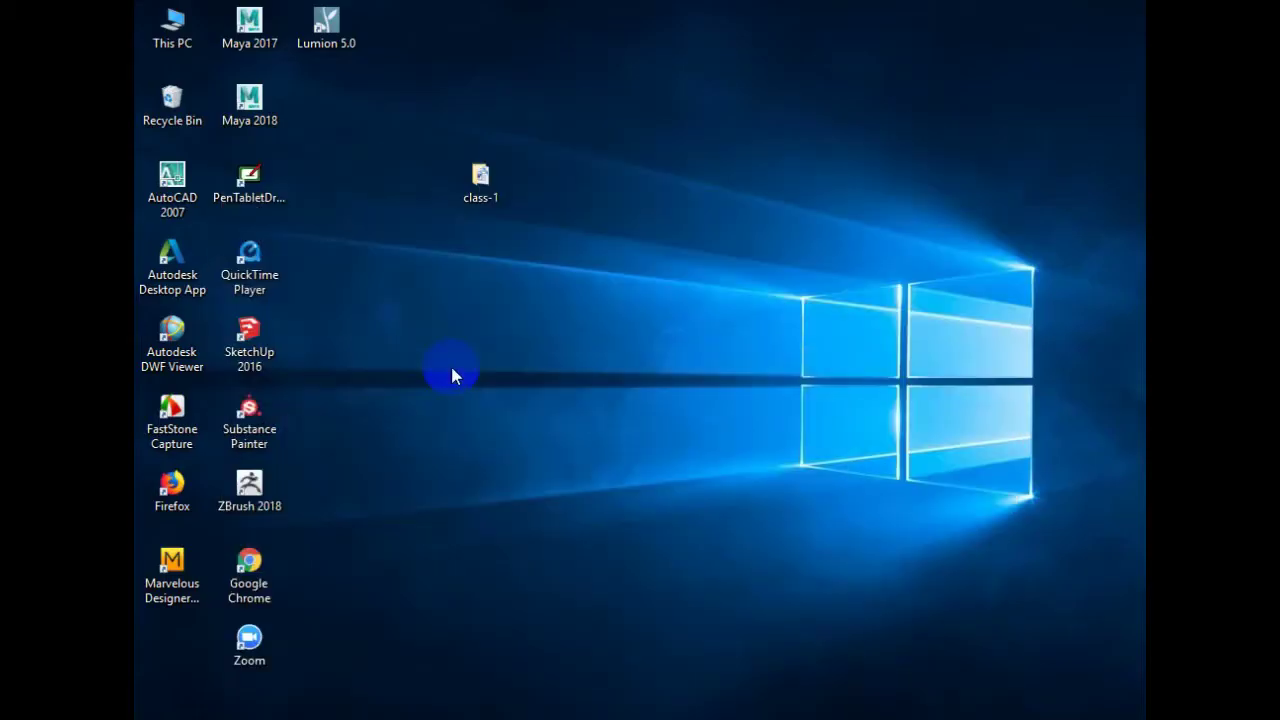
pyautogui.rightClick(535, 296)
pyautogui.moveTo(648, 508)
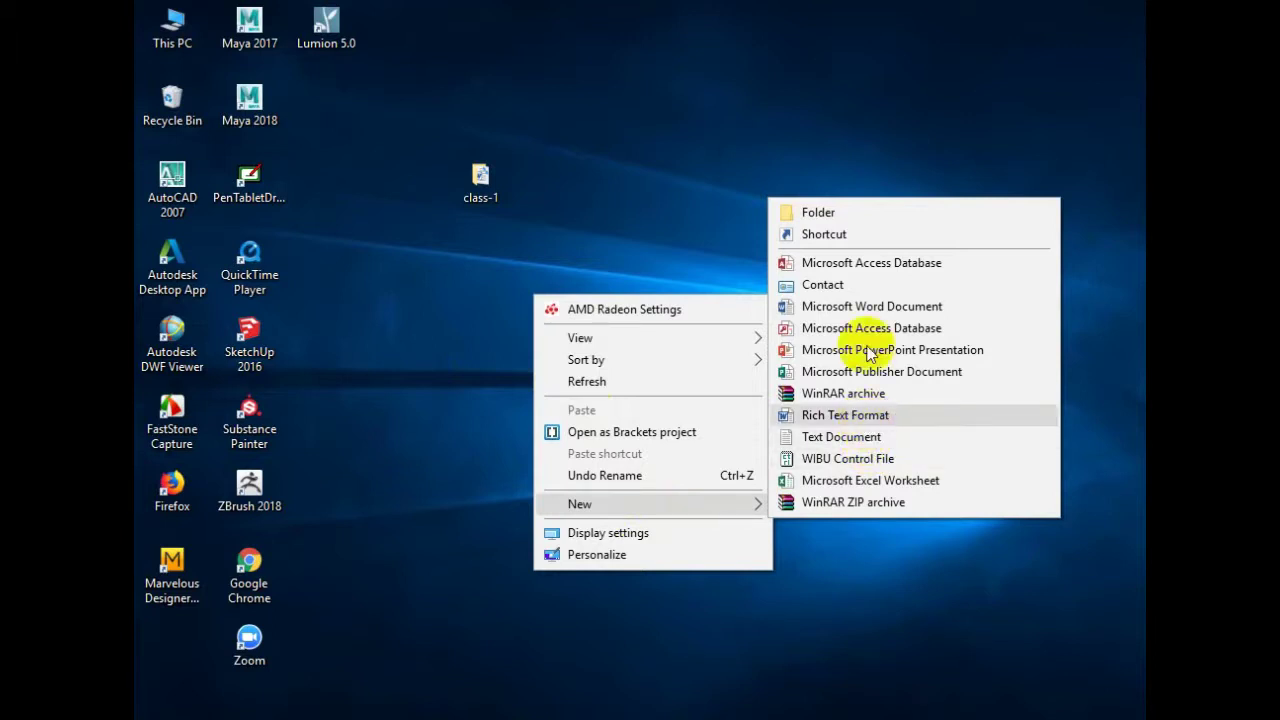
pyautogui.click(857, 306)
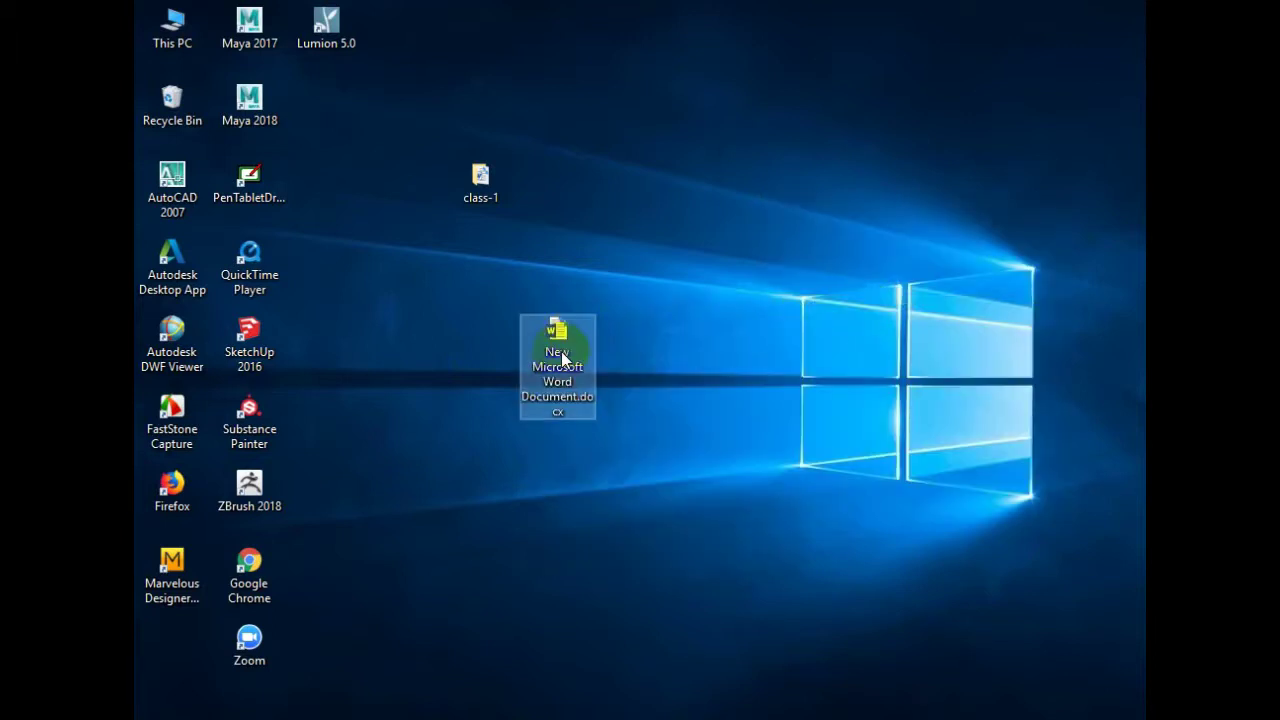
# Create a Microsoft PowerPoint presentation on the desktop, keeping its default name
pyautogui.rightClick(717, 179)
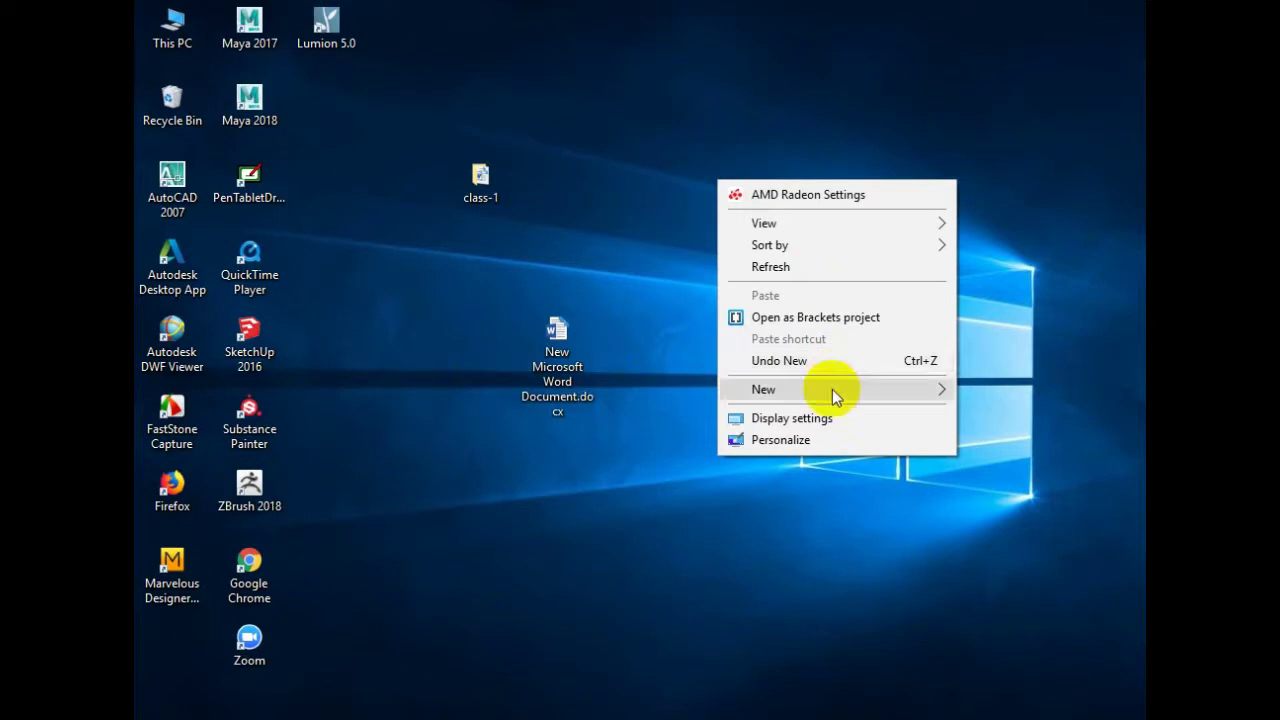
pyautogui.moveTo(831, 390)
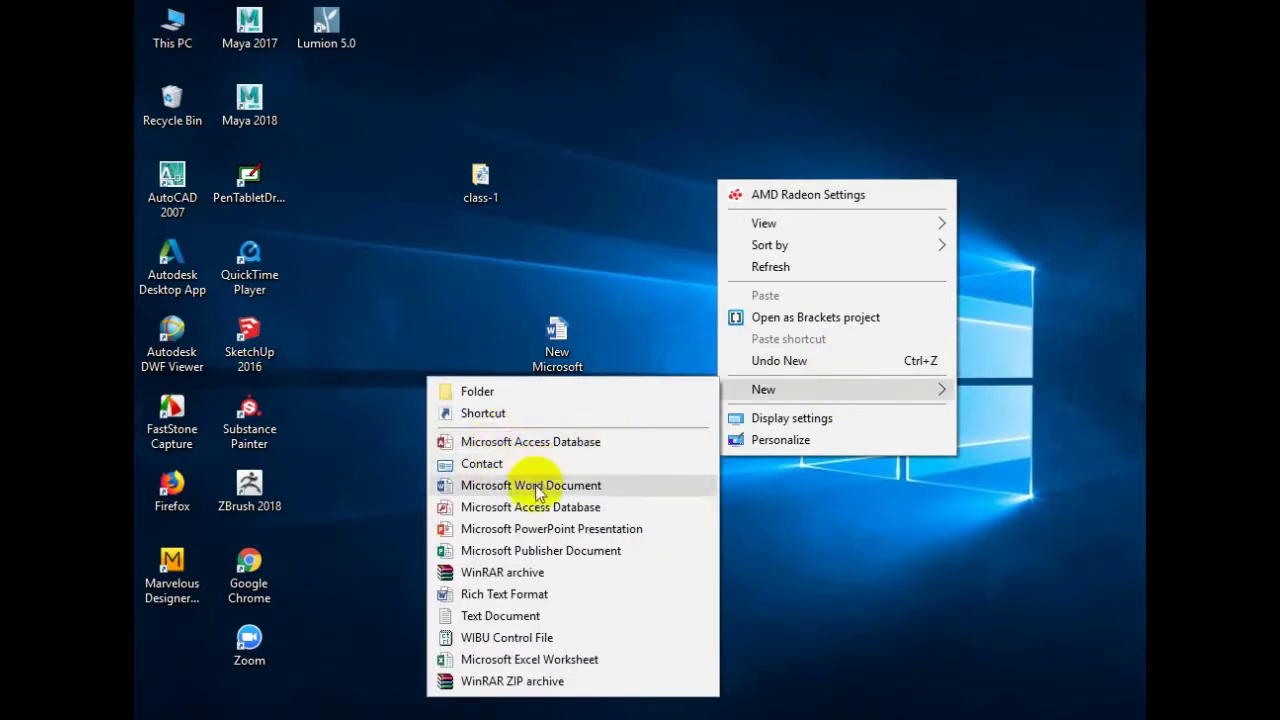
pyautogui.click(540, 529)
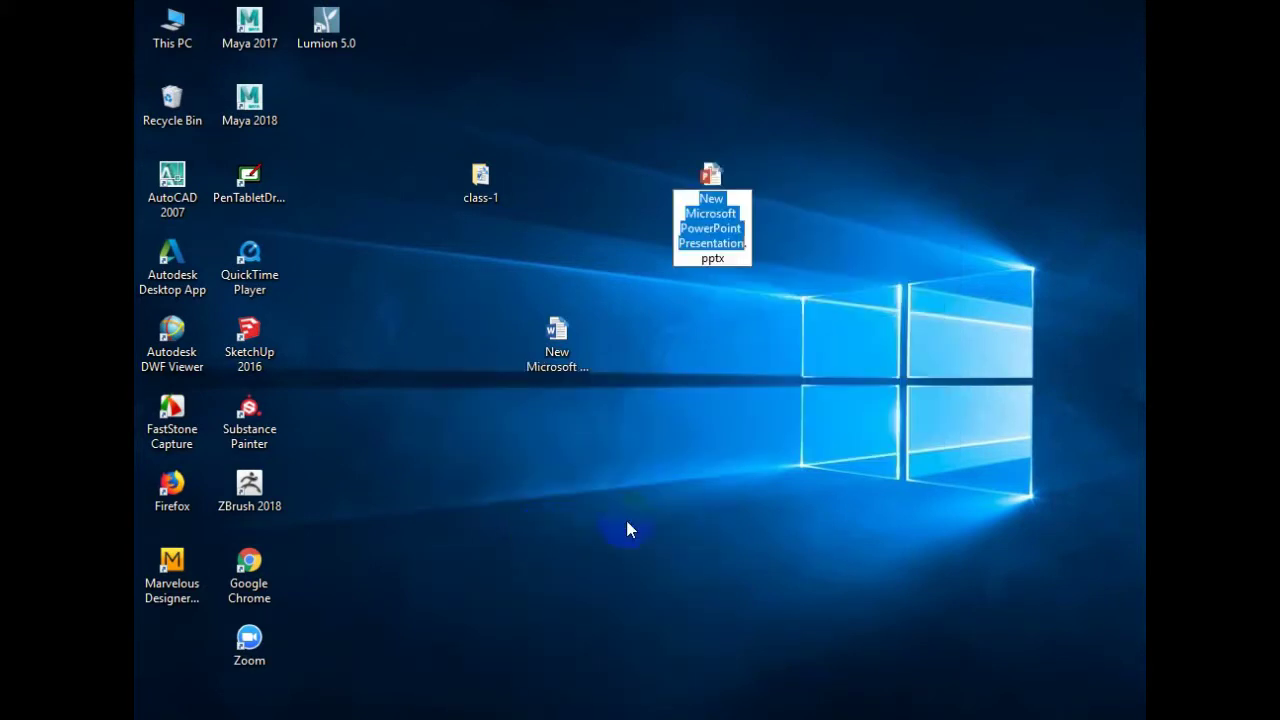
pyautogui.click(814, 243)
pyautogui.click(698, 212)
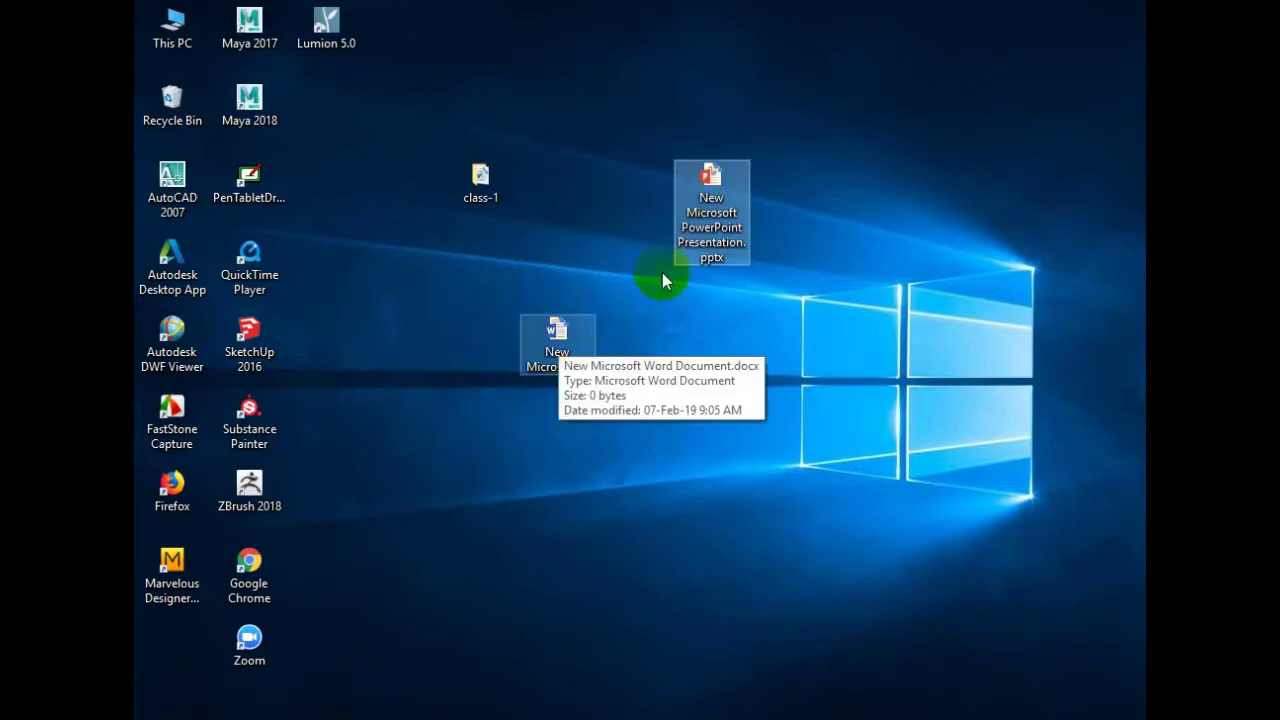
pyautogui.click(713, 178)
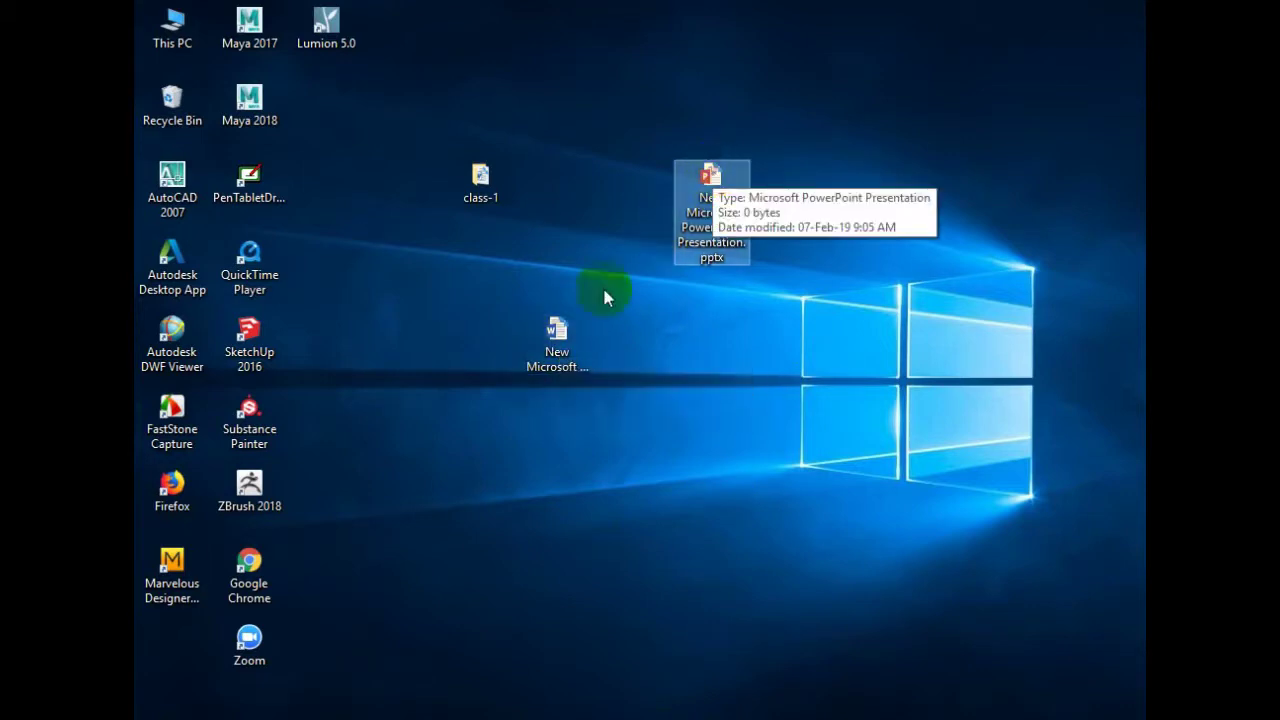
pyautogui.click(576, 333)
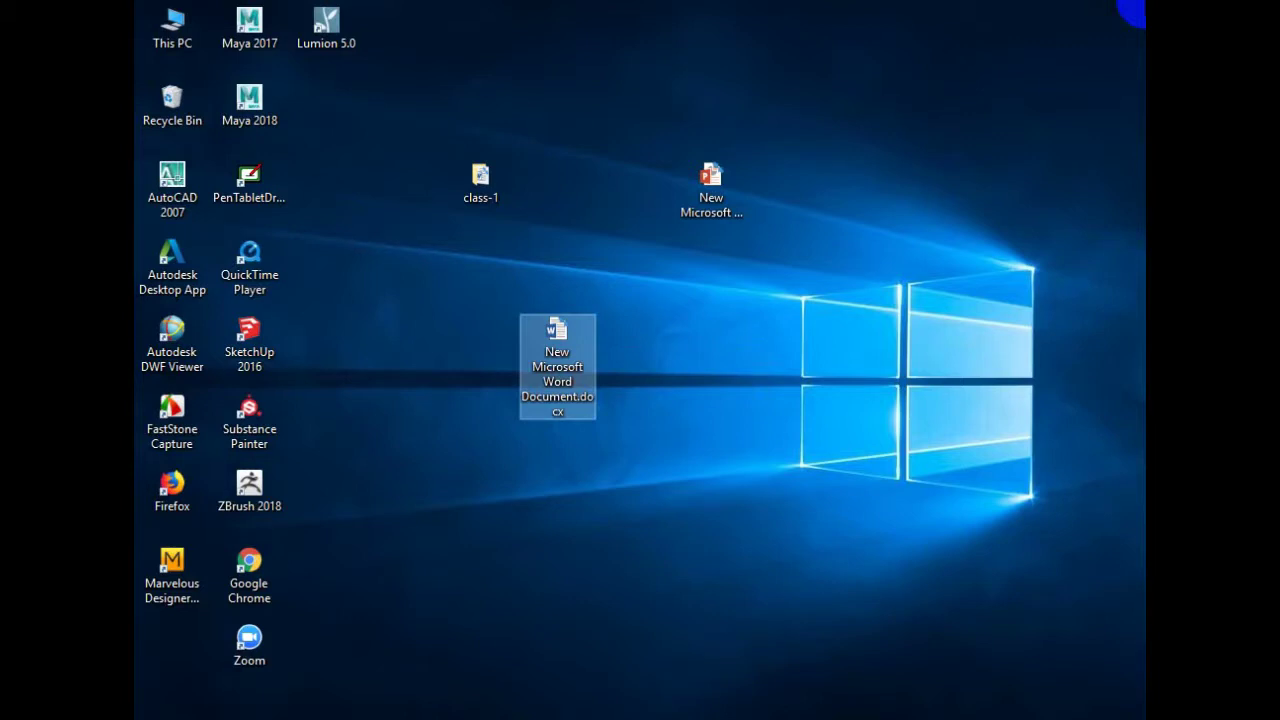
pyautogui.click(703, 172)
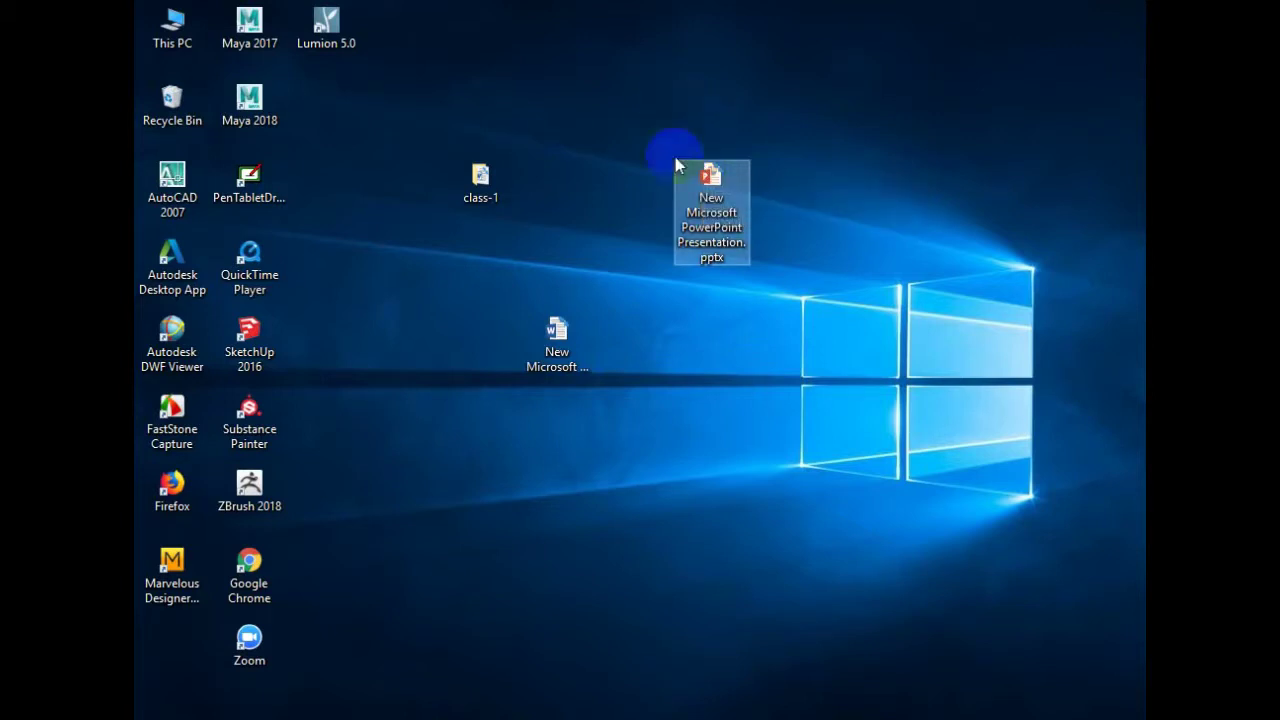
# Rename the desktop Word document to New Microsoft Word Document.pptx and accept the extension change
pyautogui.rightClick(522, 340)
pyautogui.click(628, 678)
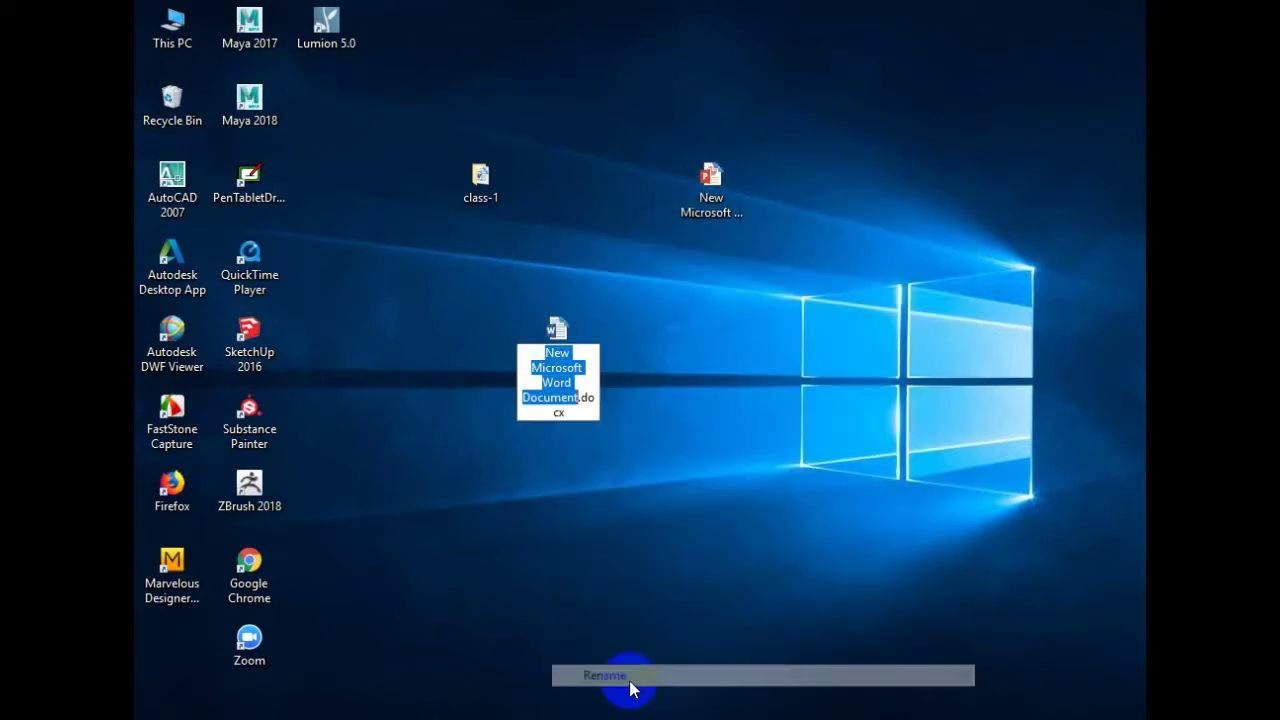
pyautogui.press('End')
pyautogui.press('BackSpace')
pyautogui.press('BackSpace')
pyautogui.press('BackSpace')
pyautogui.press('BackSpace')
pyautogui.press('BackSpace')
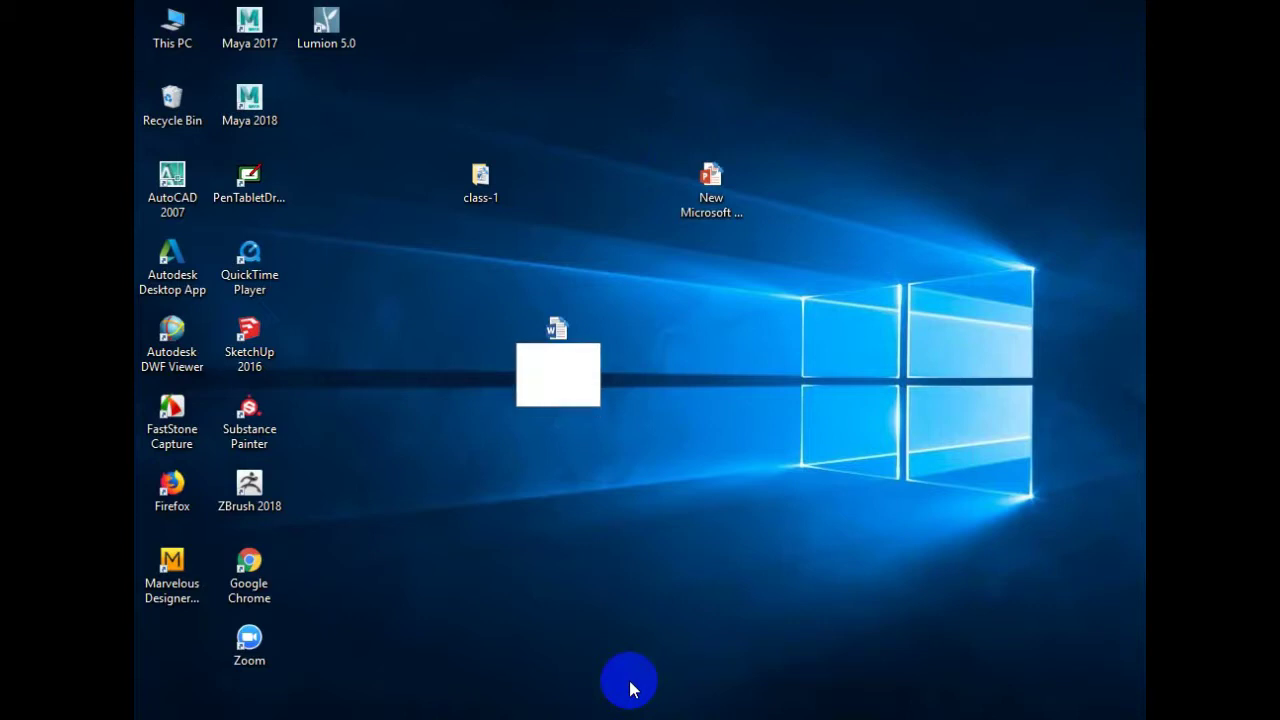
pyautogui.write('.')
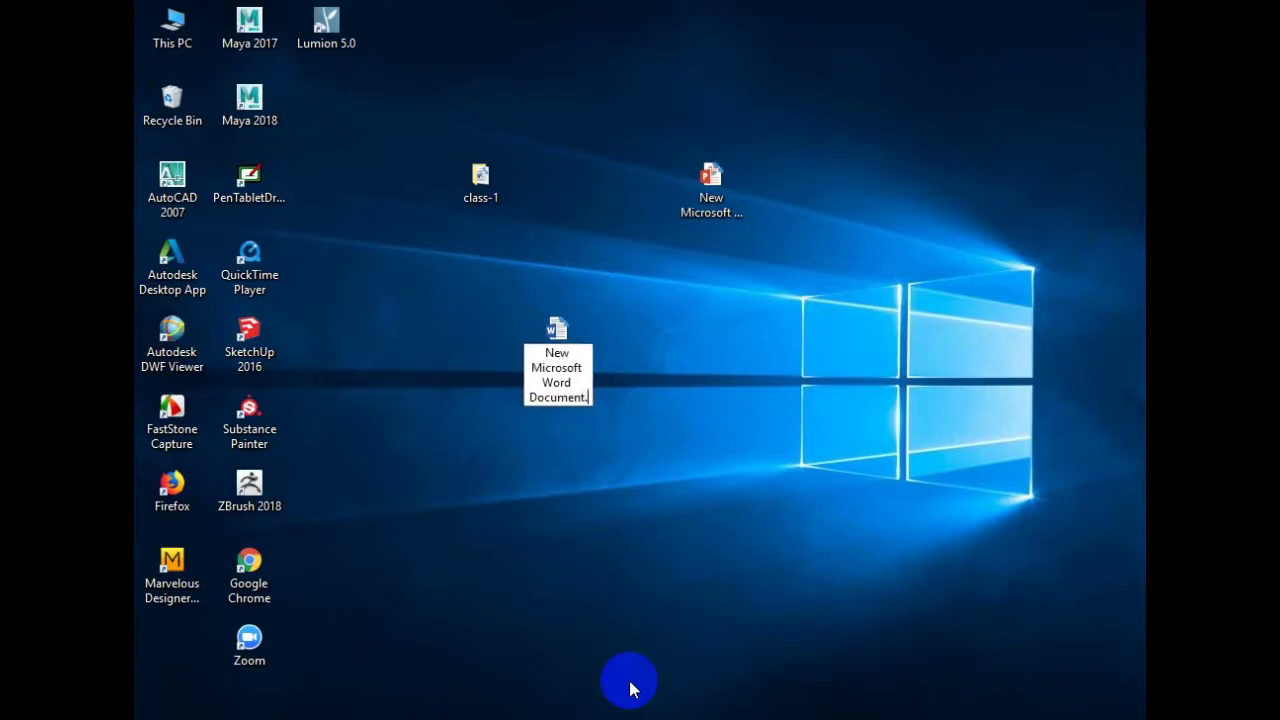
pyautogui.write('pptx')
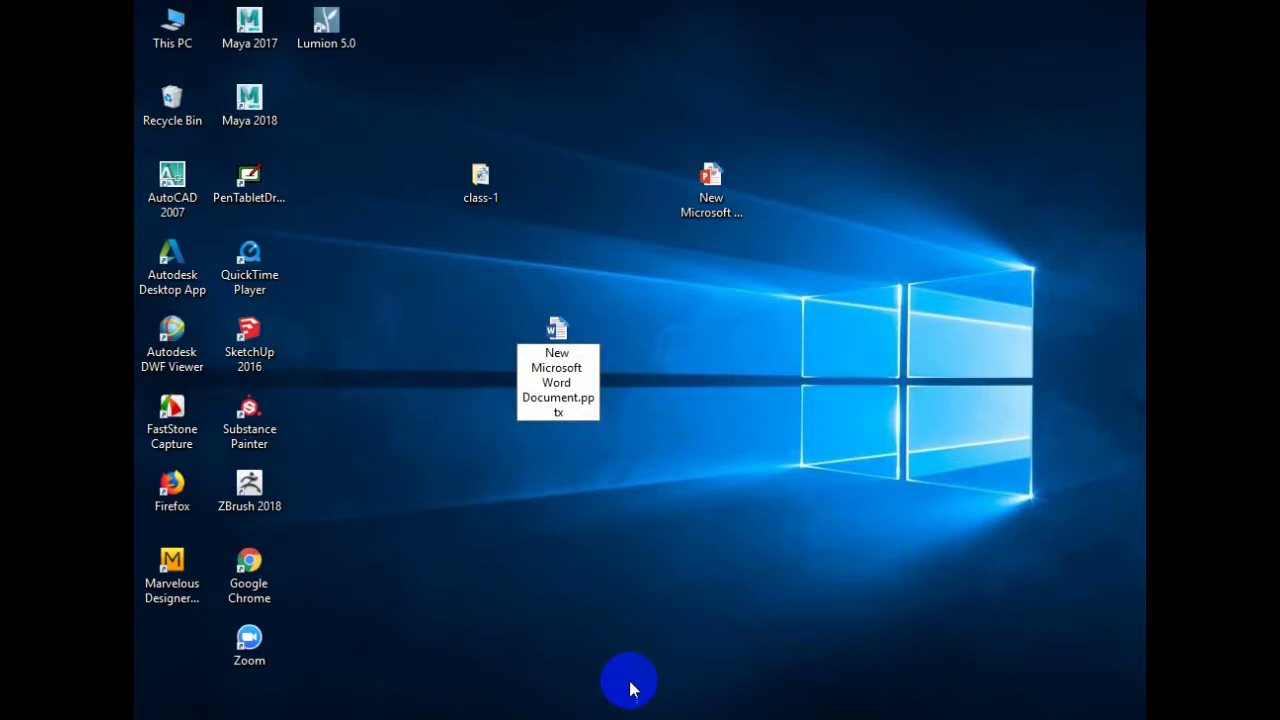
pyautogui.press('Return')
pyautogui.press('Return')
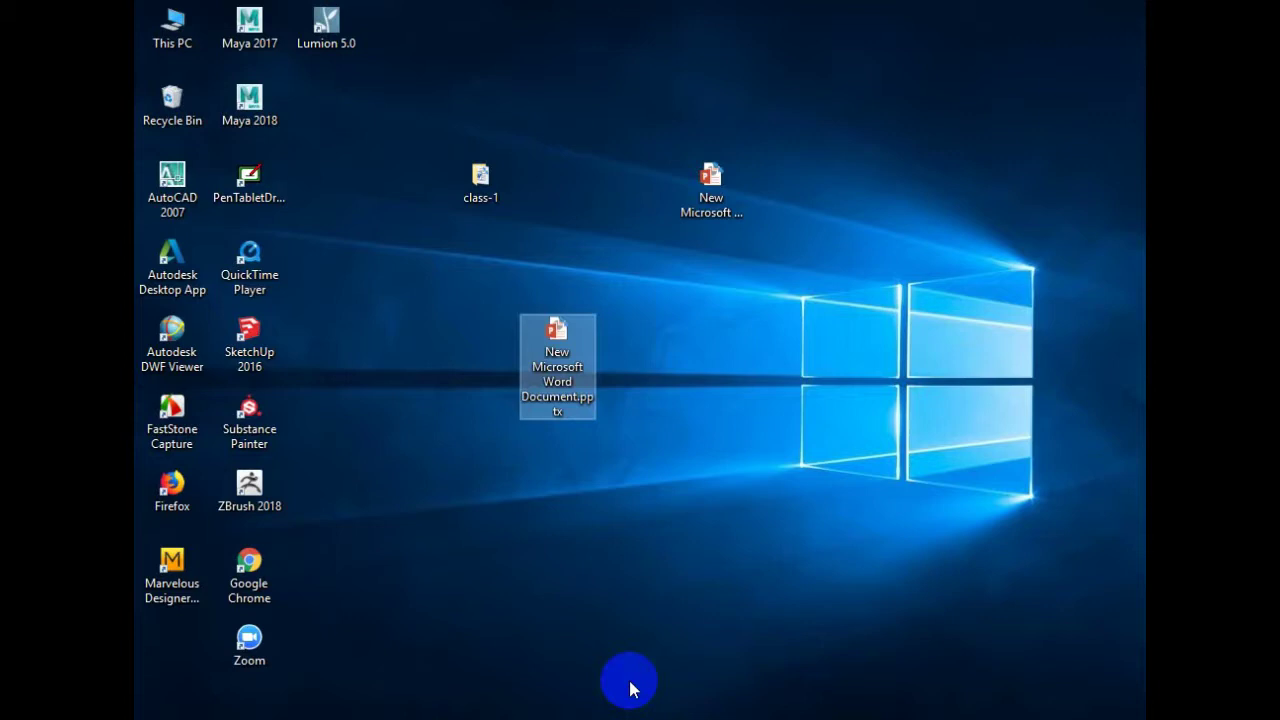
# Open the class-1 folder from the desktop and delete New Rich Text Document.rtf
pyautogui.doubleClick(480, 180)
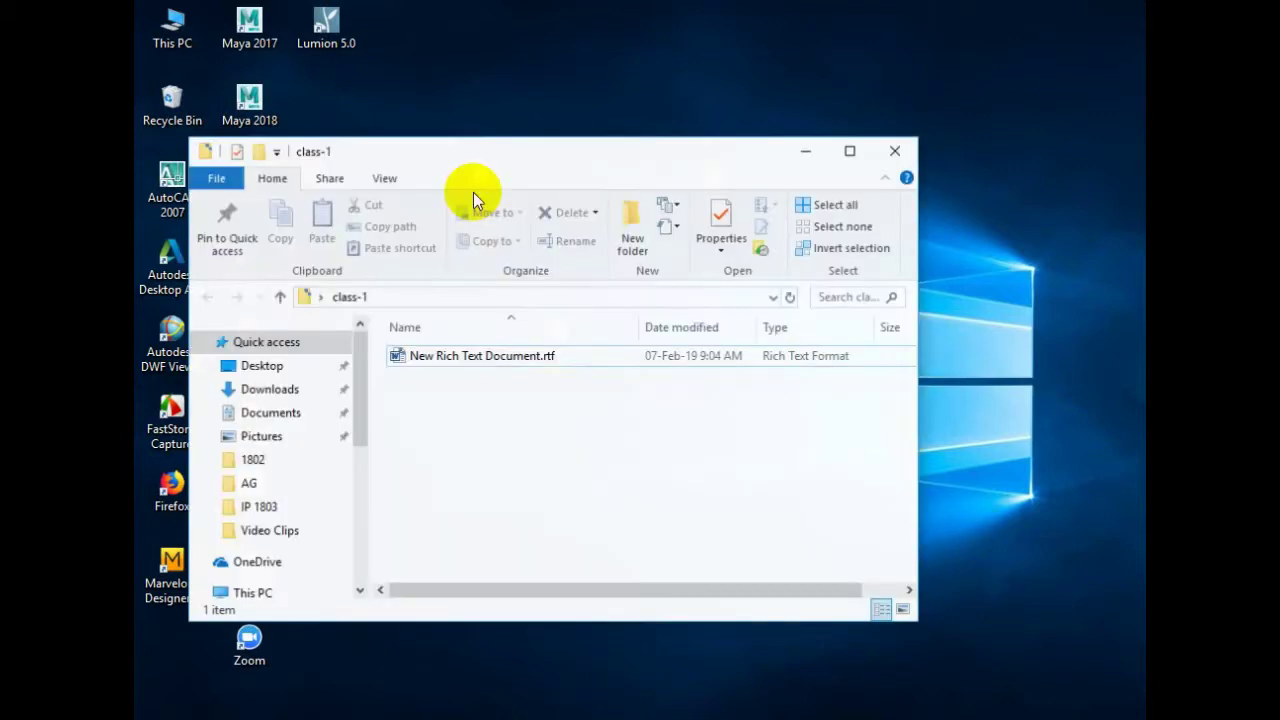
pyautogui.click(491, 356)
pyautogui.press('Delete')
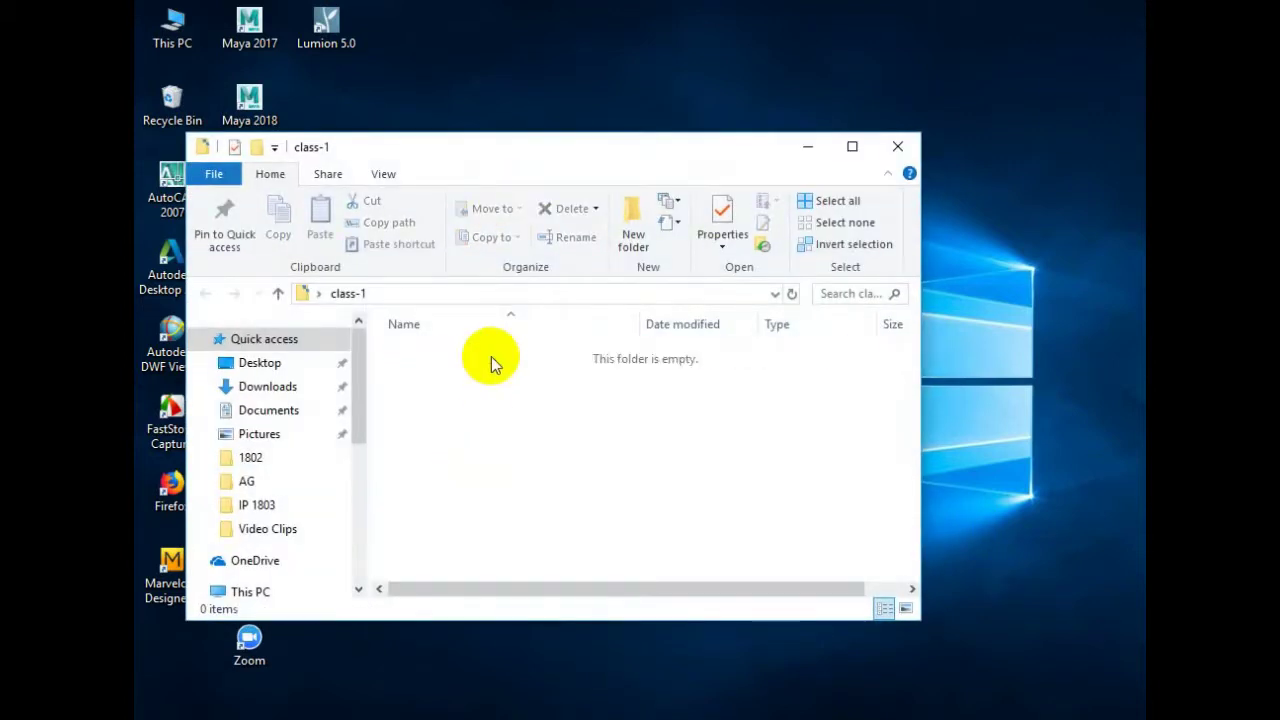
# Create a Text Document in the class-1 folder, keeping its default name
pyautogui.rightClick(491, 364)
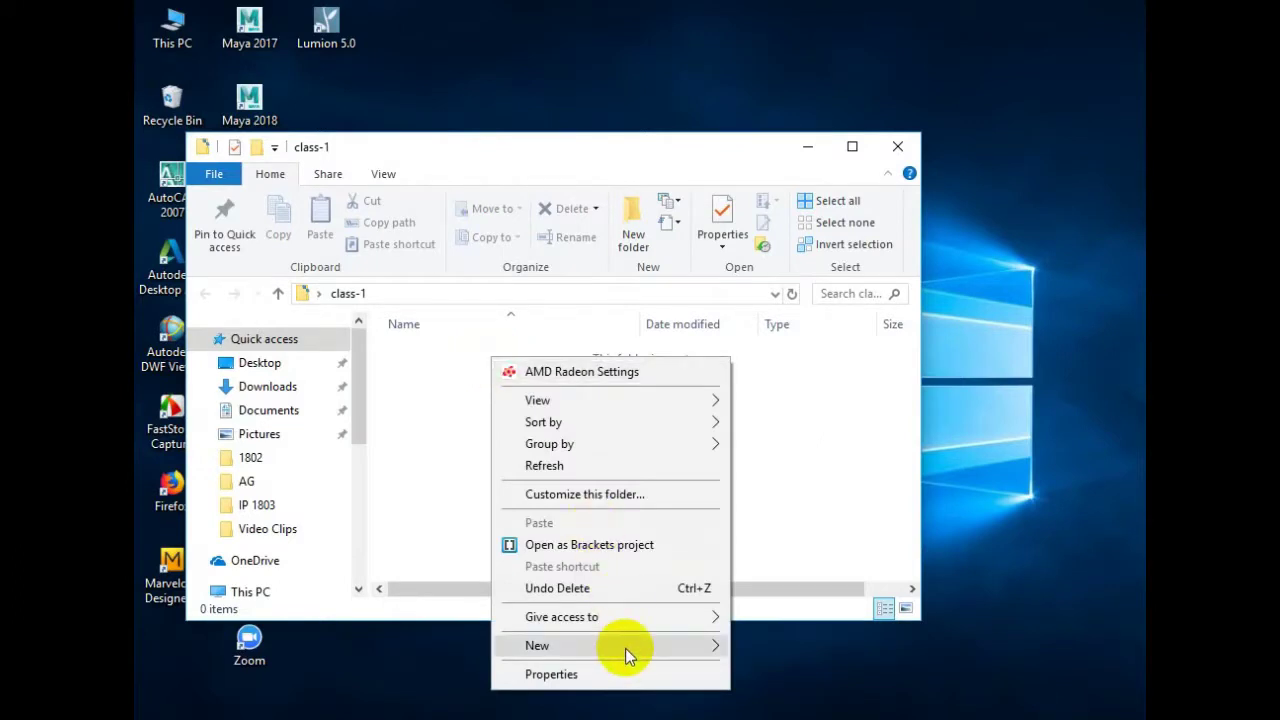
pyautogui.moveTo(625, 648)
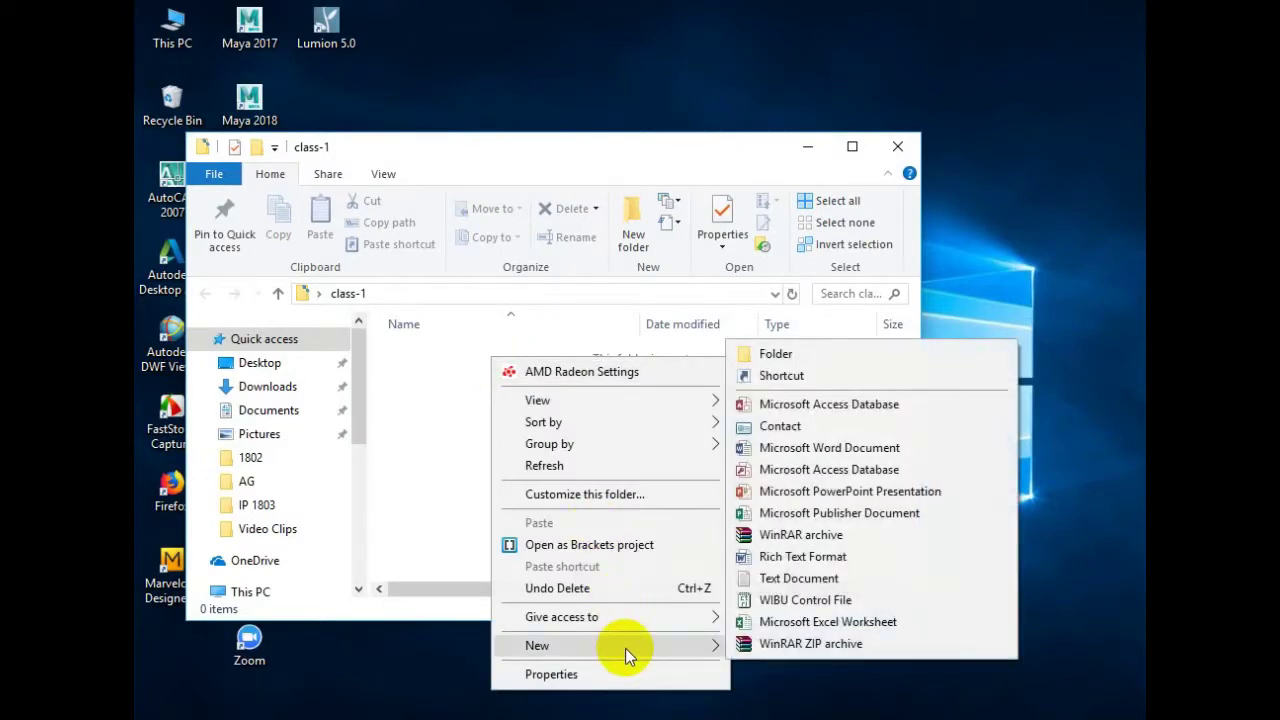
pyautogui.click(801, 580)
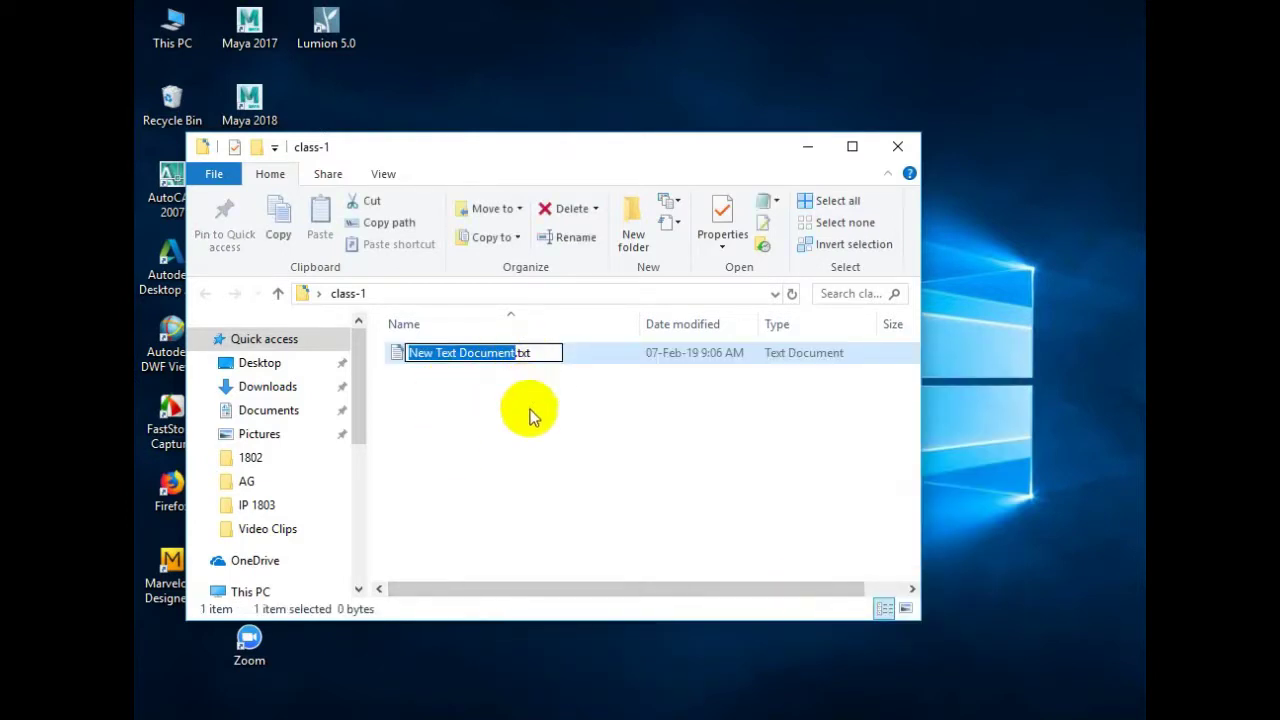
pyautogui.click(540, 443)
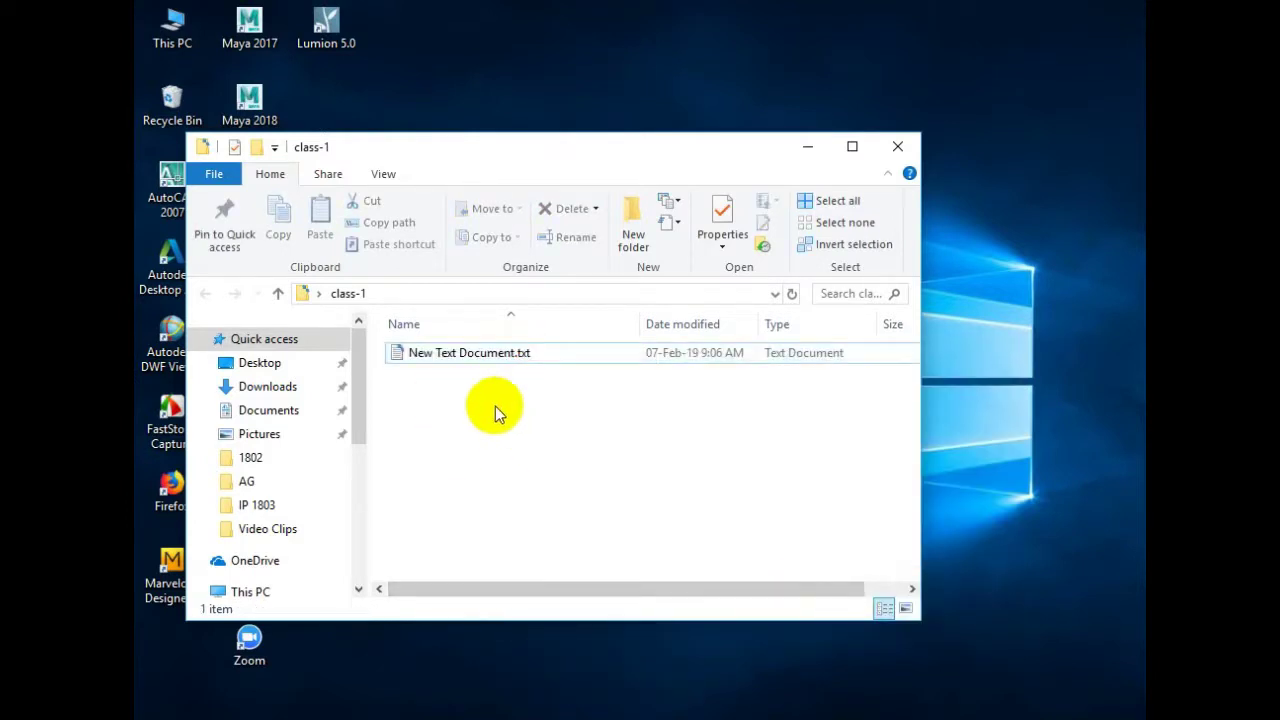
# Rename the text document in class-1 to index.html and accept the extension change
pyautogui.rightClick(495, 355)
pyautogui.click(551, 675)
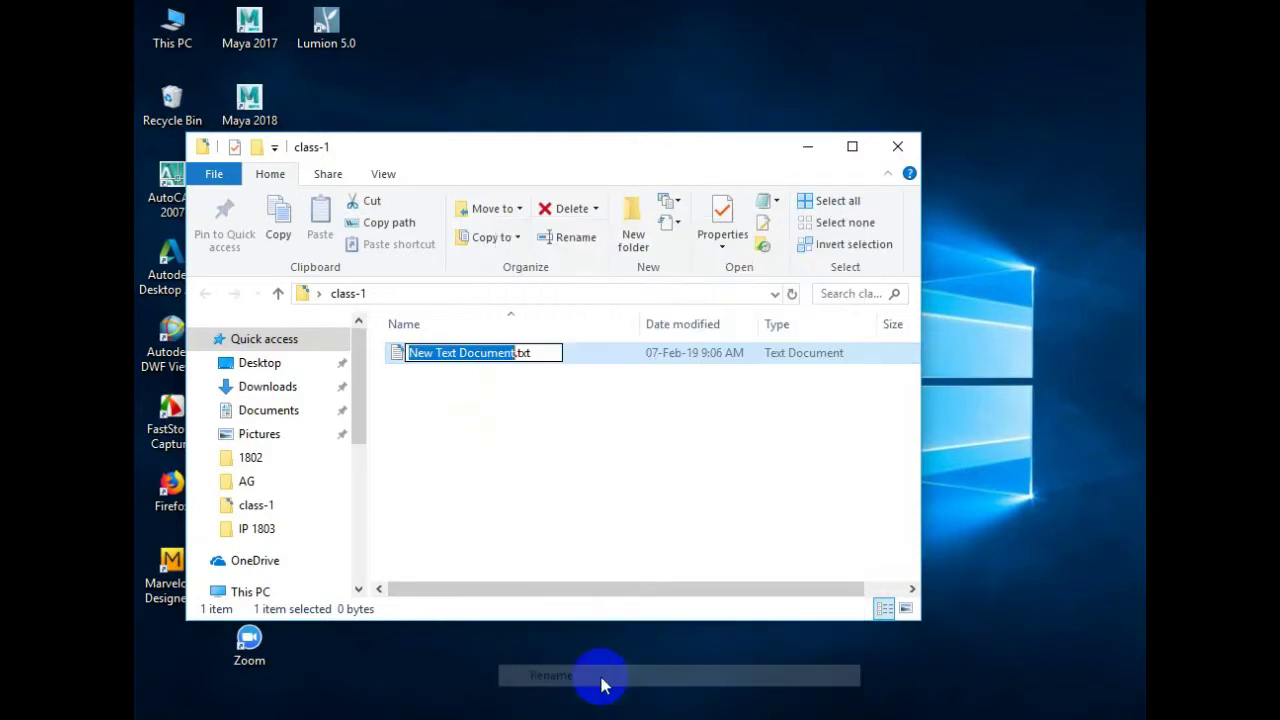
pyautogui.hotkey('ctrl', 'a')
pyautogui.press('BackSpace')
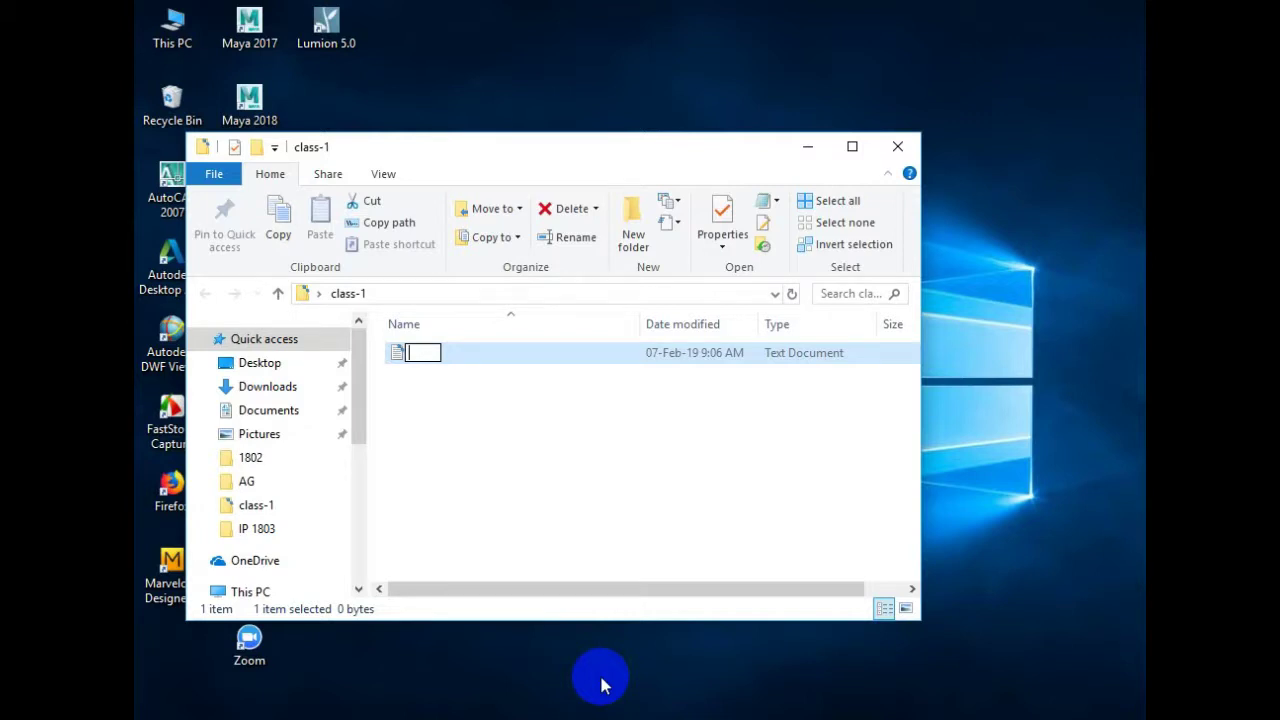
pyautogui.write('index.html')
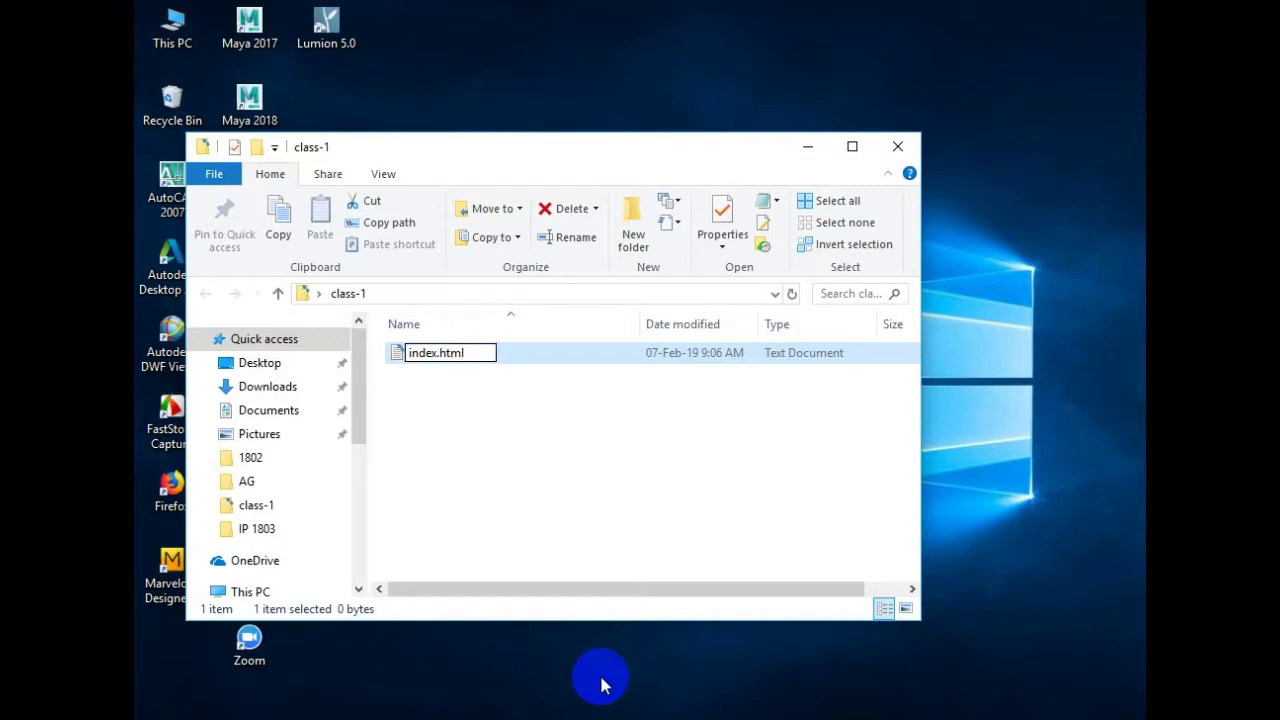
pyautogui.press('Return')
pyautogui.press('Return')
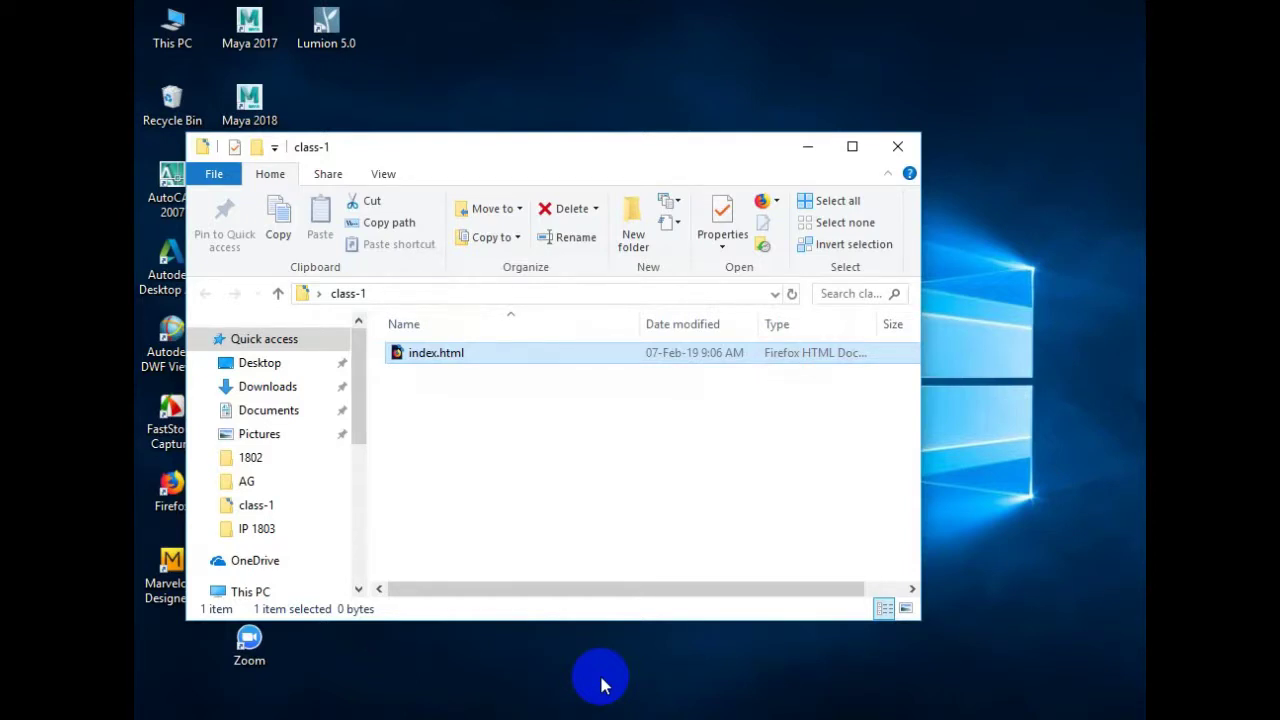
pyautogui.click(467, 440)
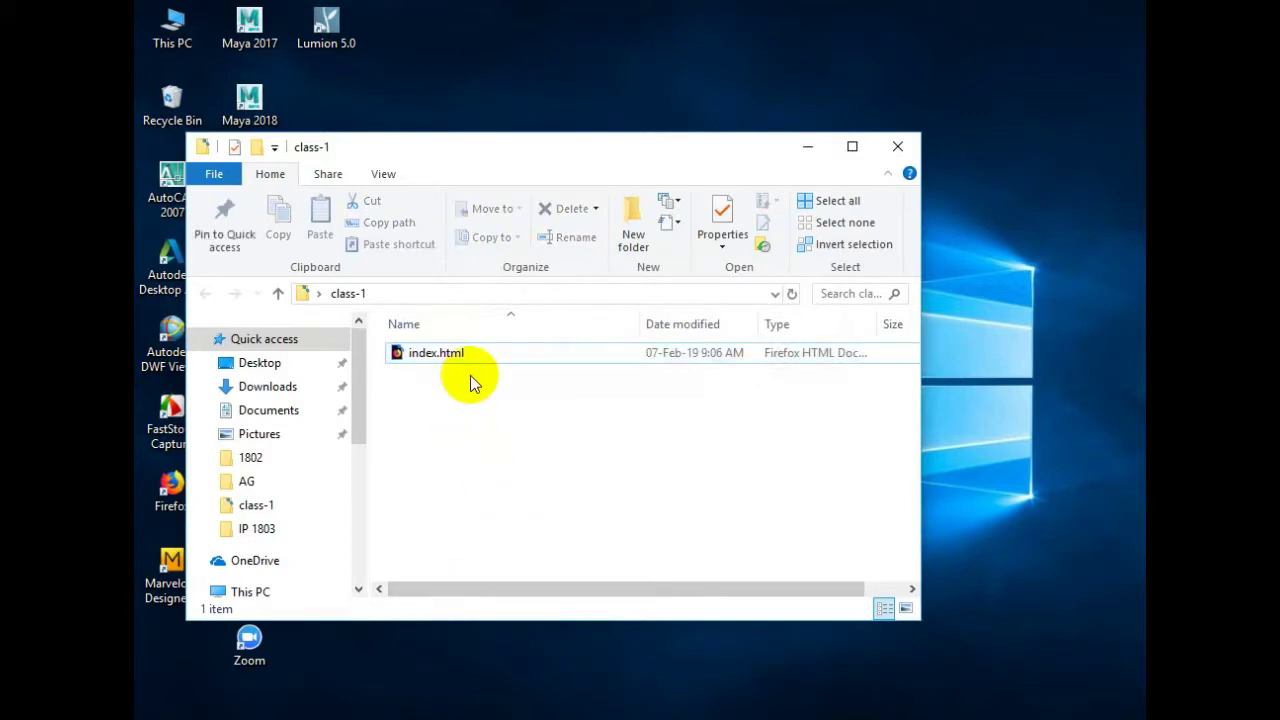
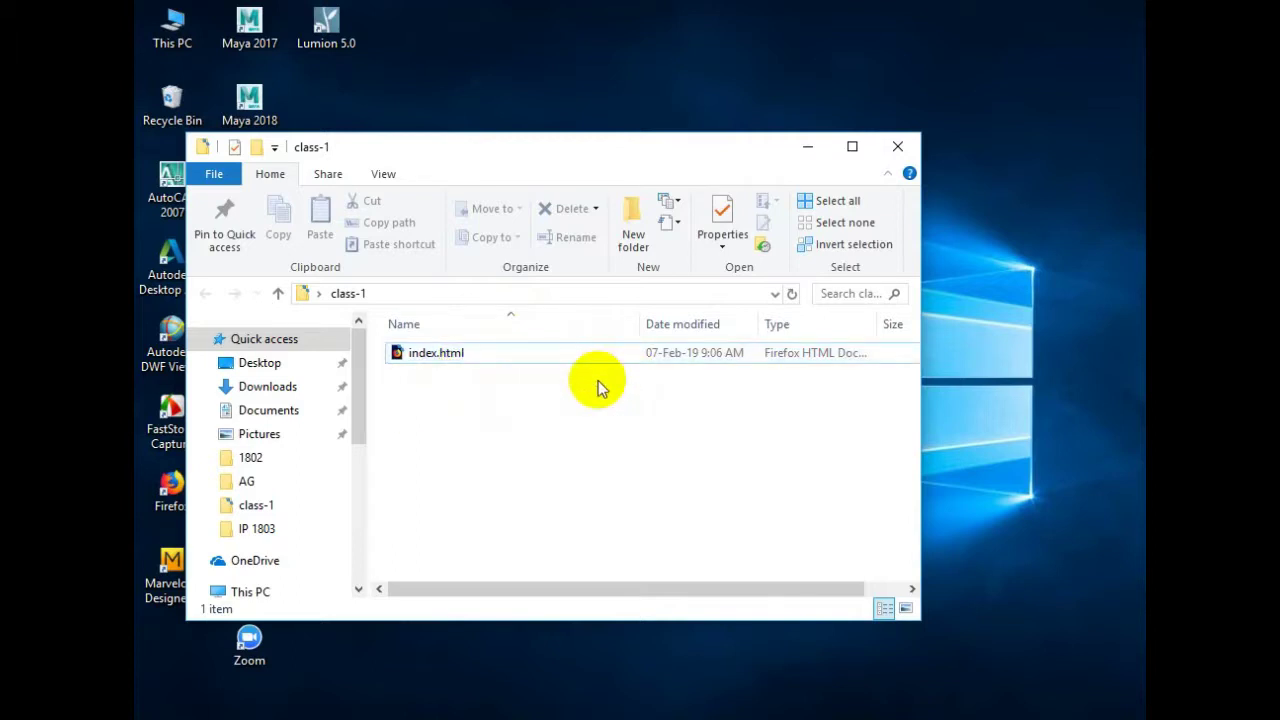
pyautogui.click(443, 366)
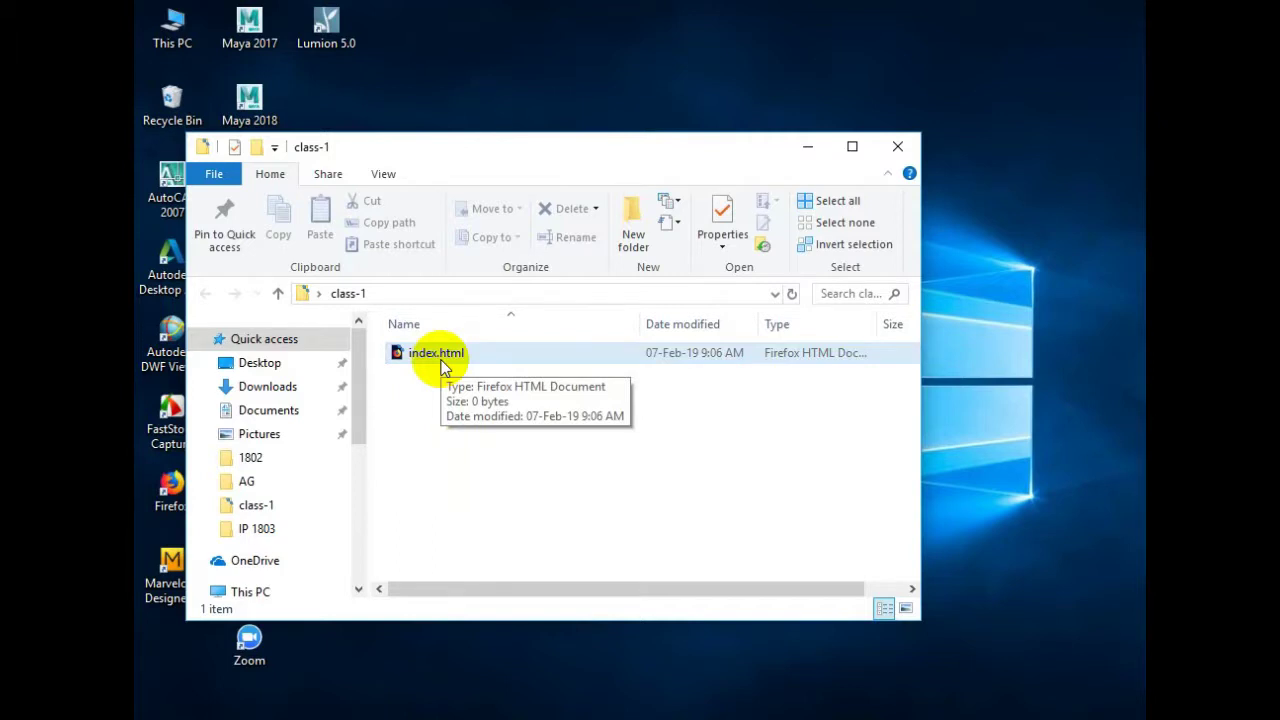
pyautogui.click(444, 424)
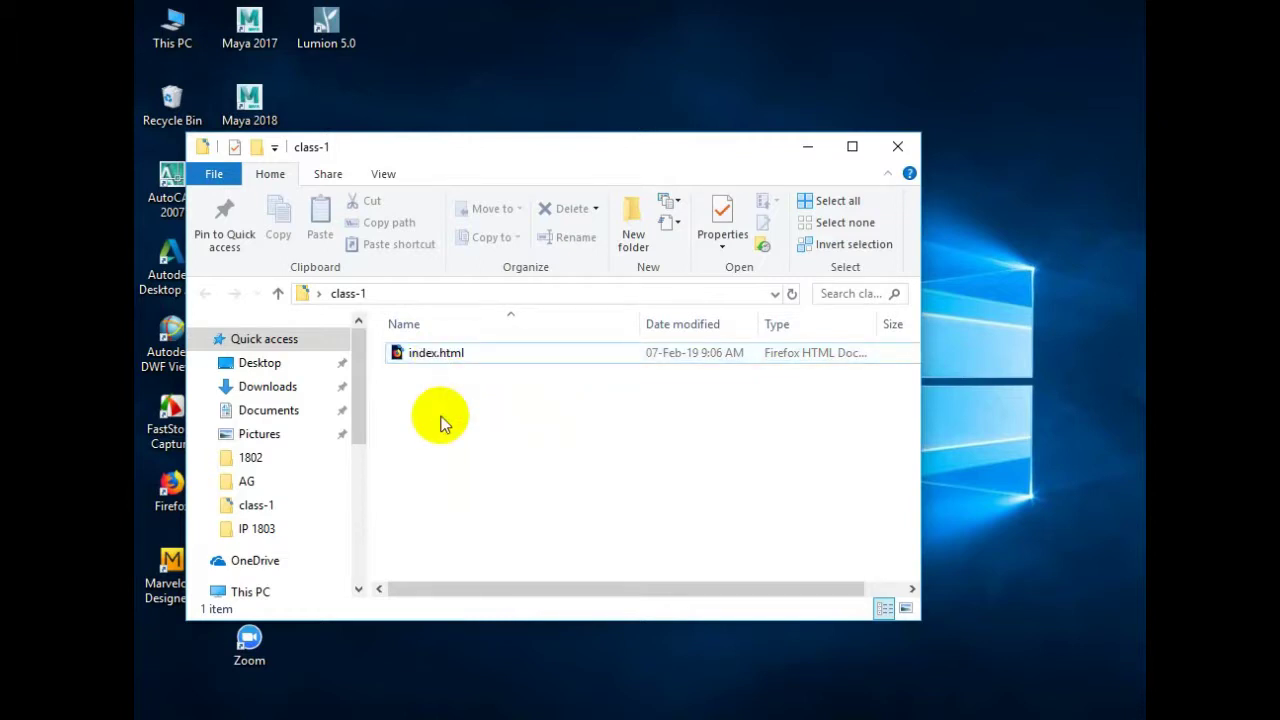
# Preview index.html from the class-1 folder in Firefox and open the same file in Brackets
pyautogui.doubleClick(420, 358)
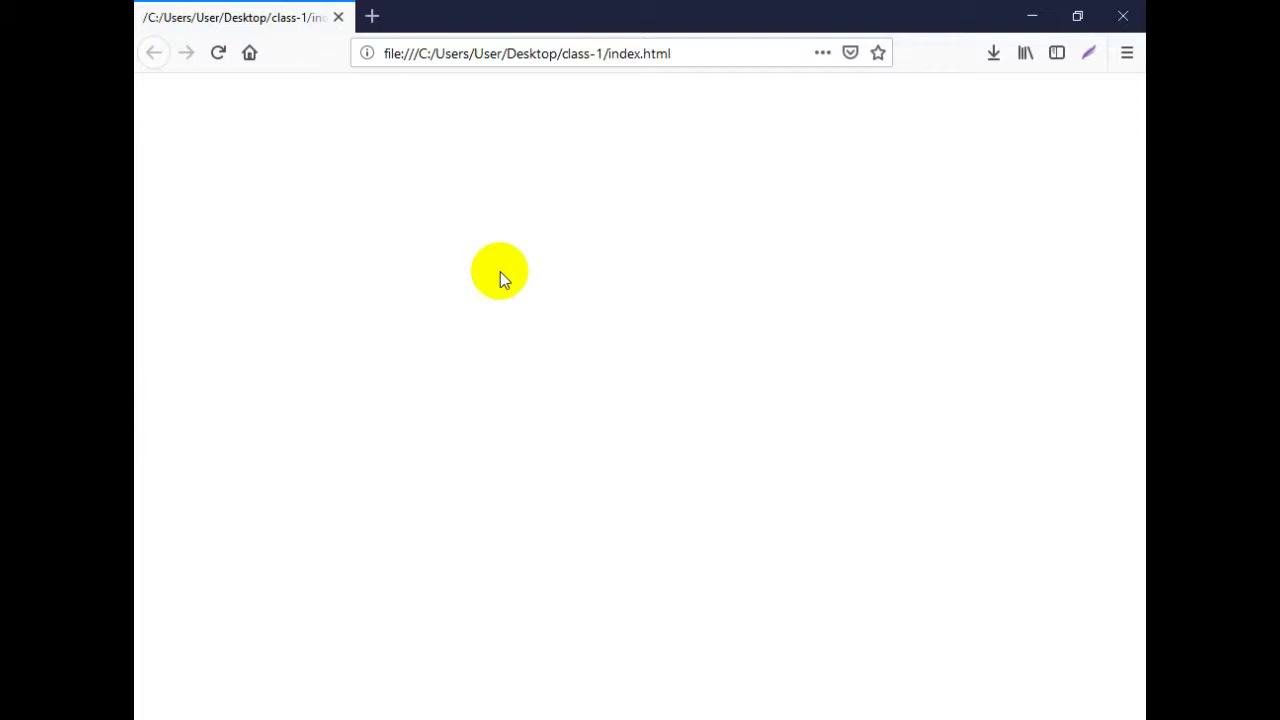
pyautogui.click(1032, 16)
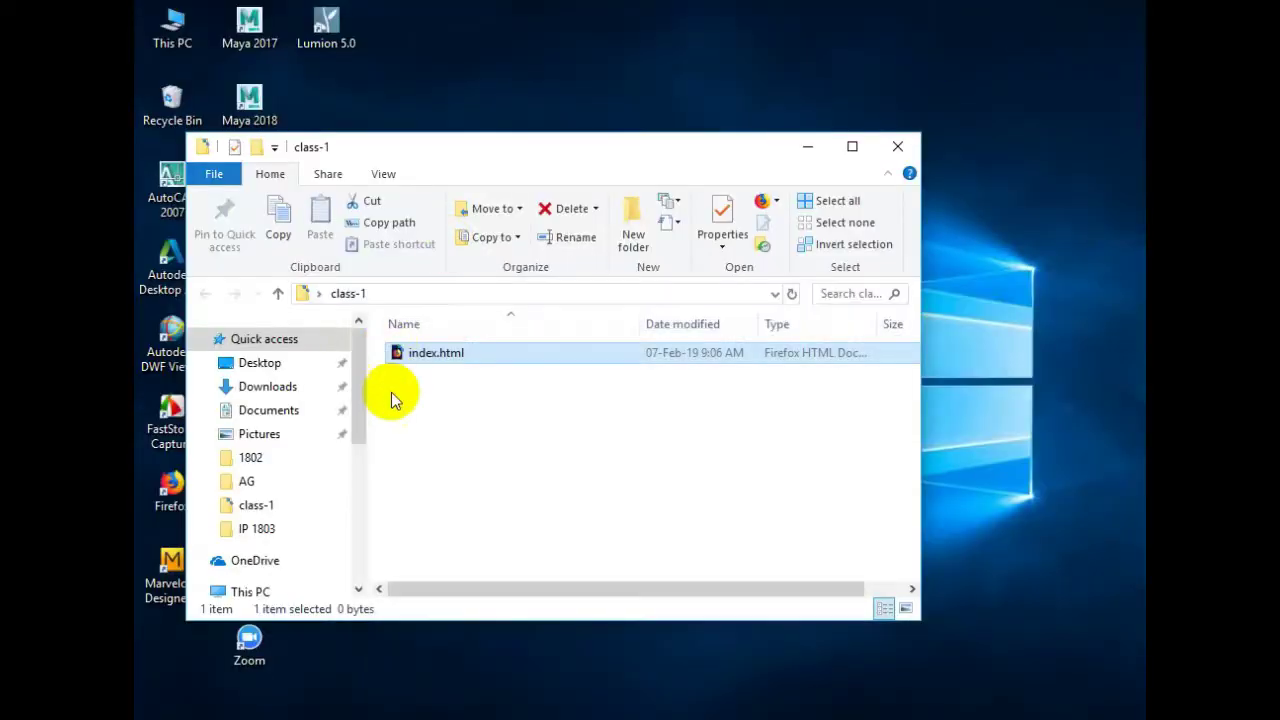
pyautogui.rightClick(422, 362)
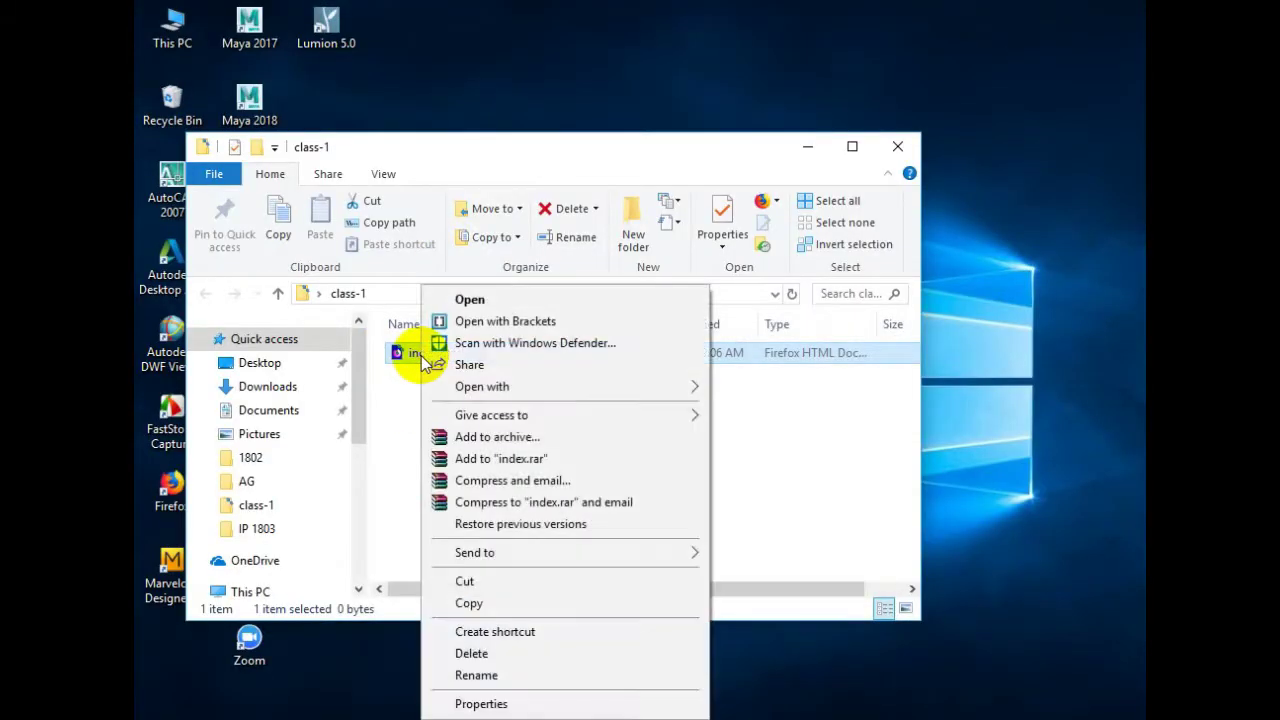
pyautogui.click(484, 327)
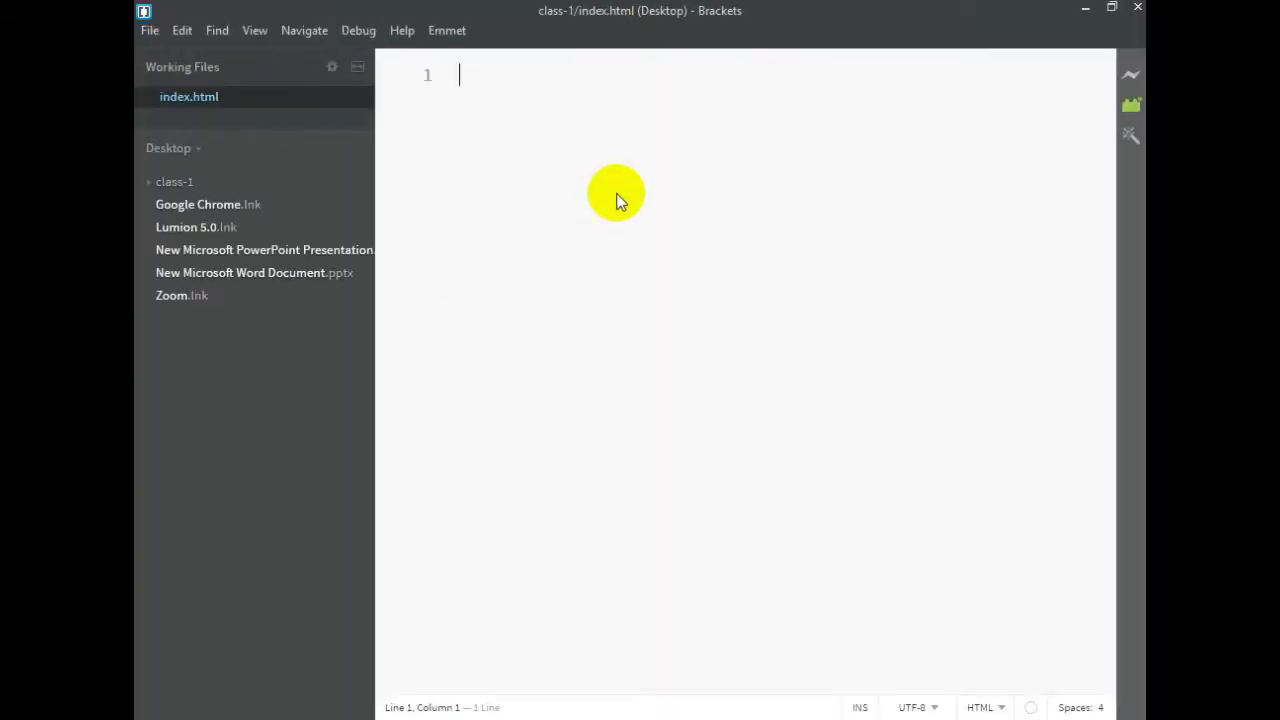
# Insert the HTML5 boilerplate into the empty index.html by expanding the Emmet abbreviation "!"
pyautogui.write('!')
pyautogui.press('Tab')
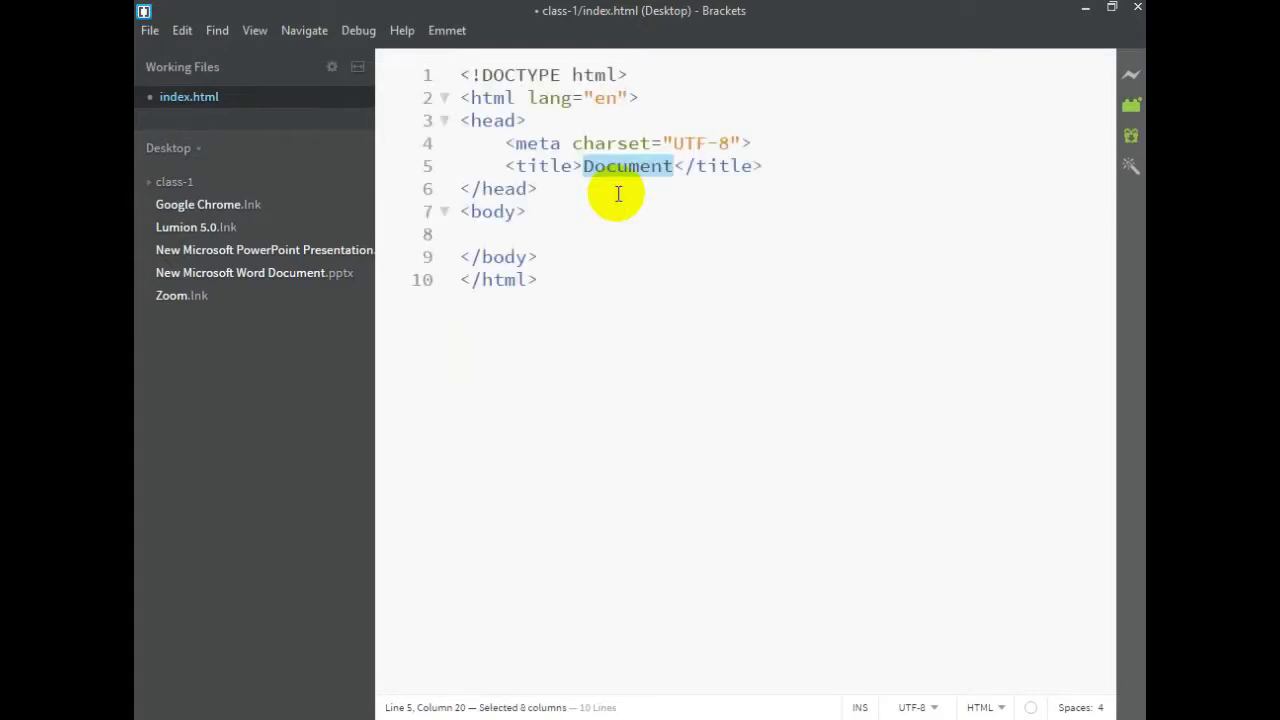
pyautogui.click(618, 193)
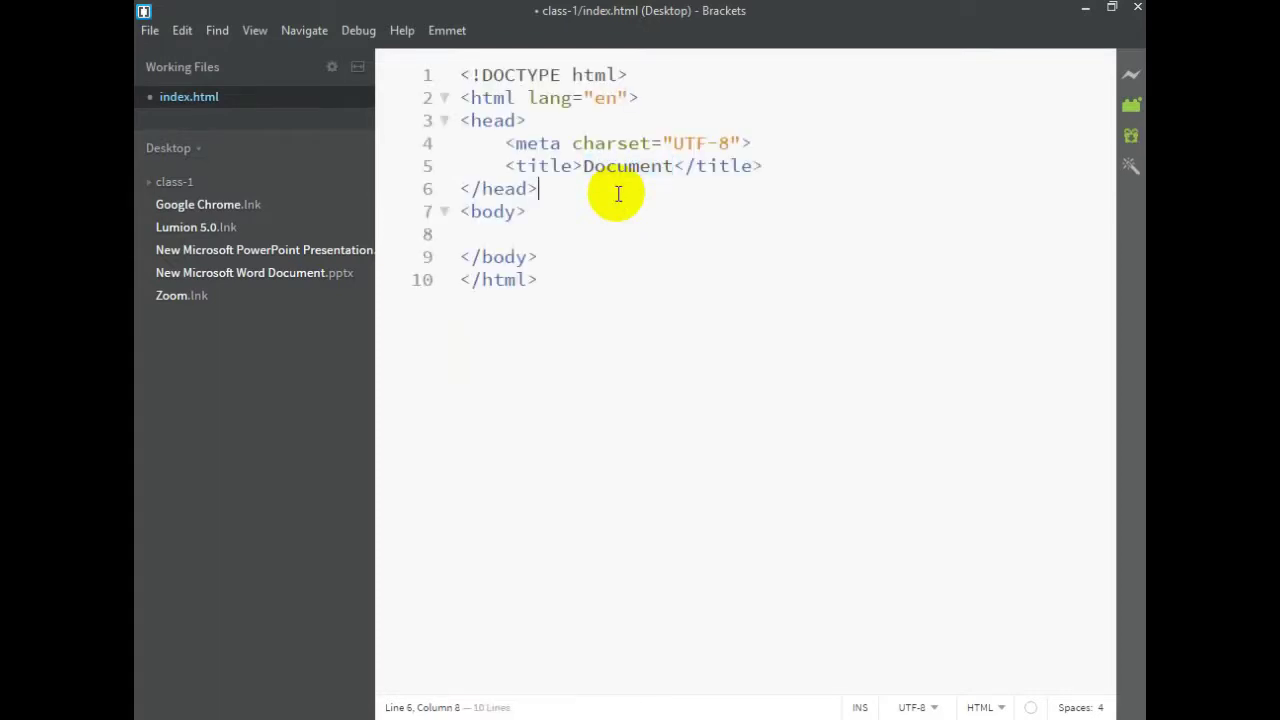
# Examine the doctype, the html tag's lang attribute, the meta charset and the title text in the boilerplate
pyautogui.moveTo(527, 98); pyautogui.dragTo(560, 98)
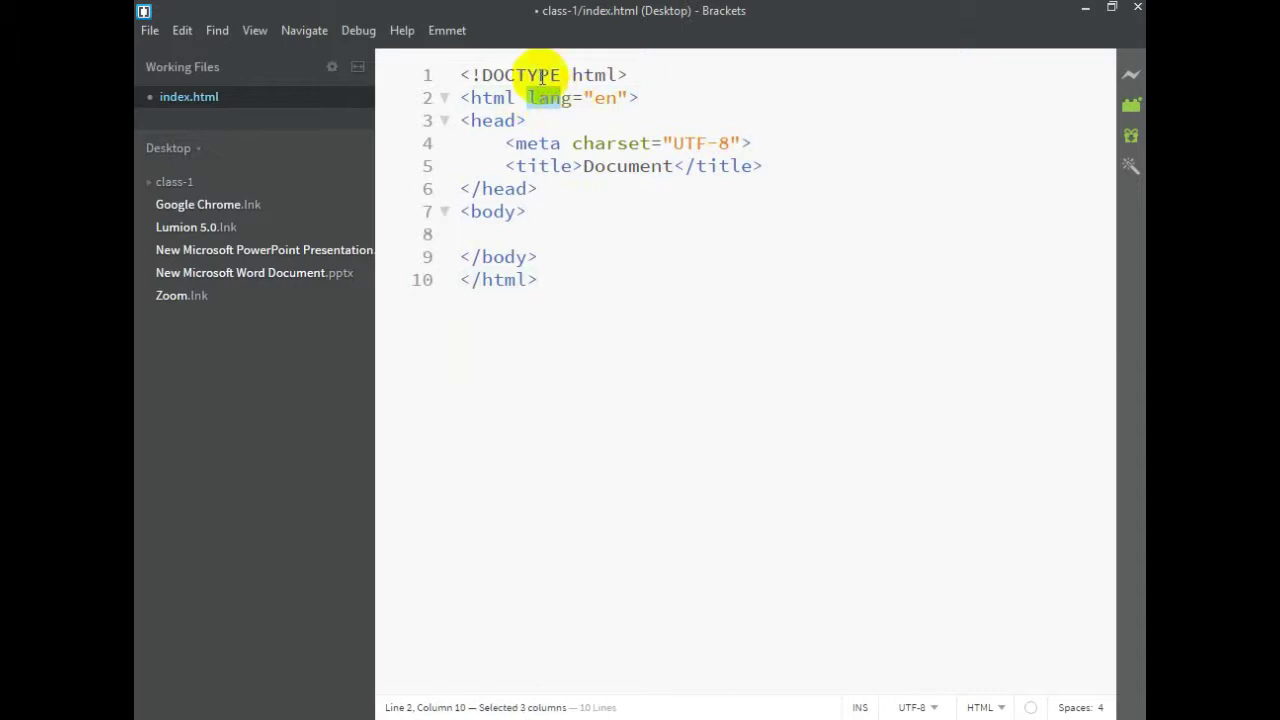
pyautogui.click(535, 72)
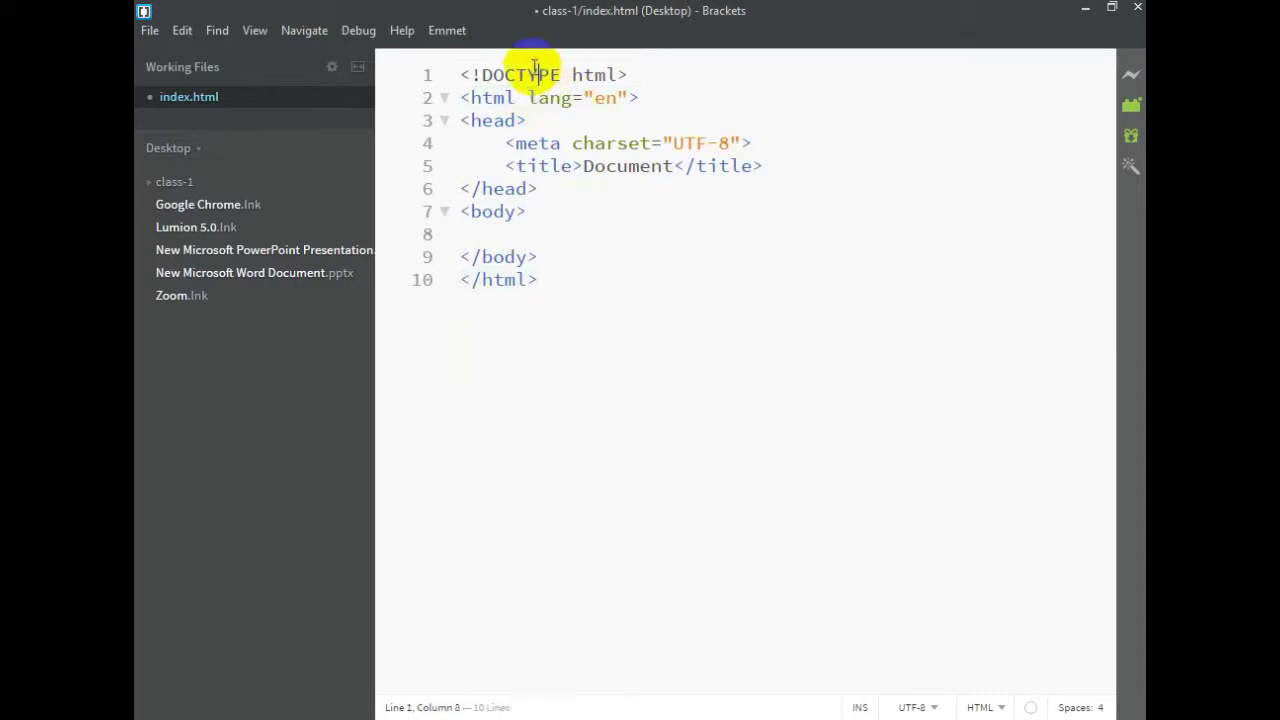
pyautogui.click(493, 97)
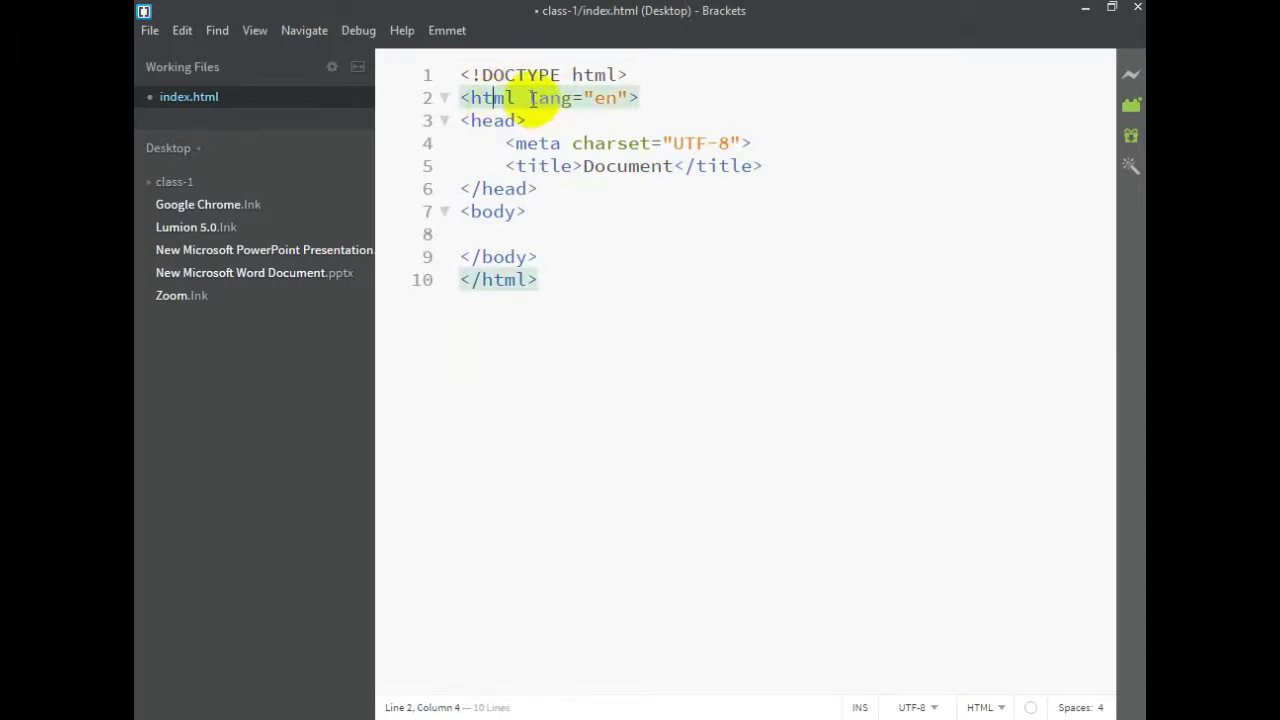
pyautogui.moveTo(527, 98); pyautogui.dragTo(617, 104)
pyautogui.click(617, 104)
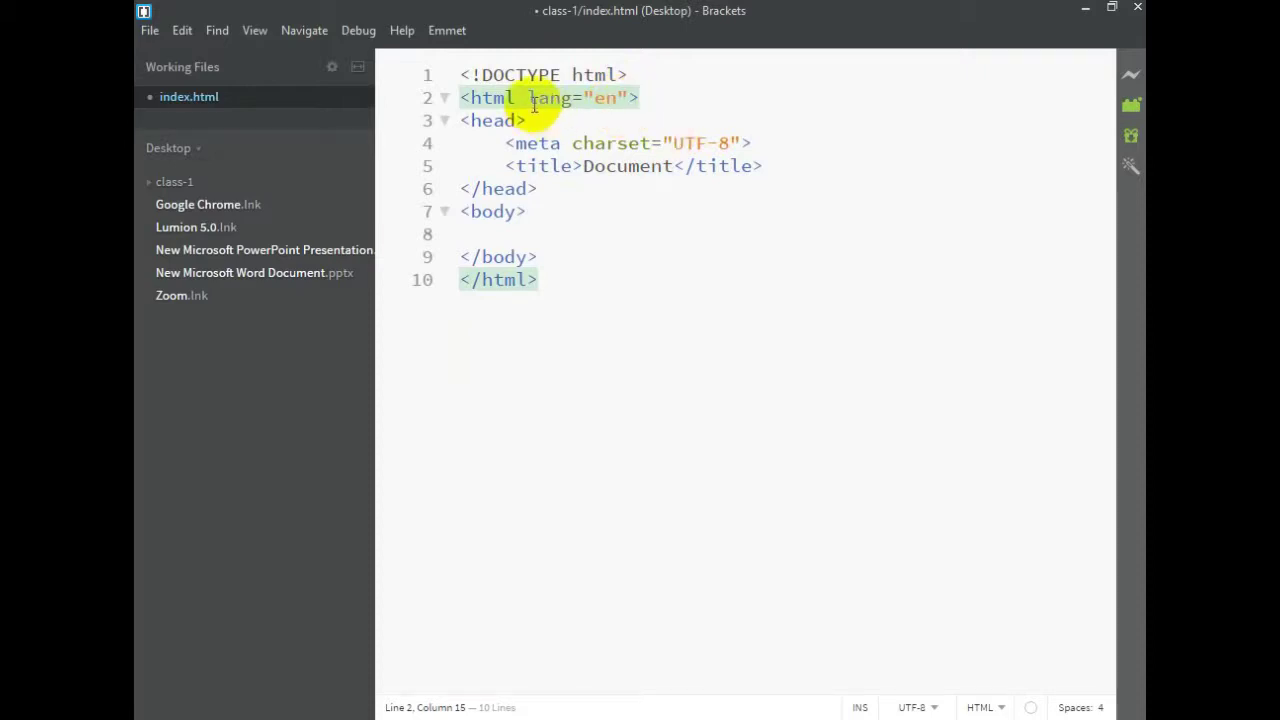
pyautogui.click(638, 143)
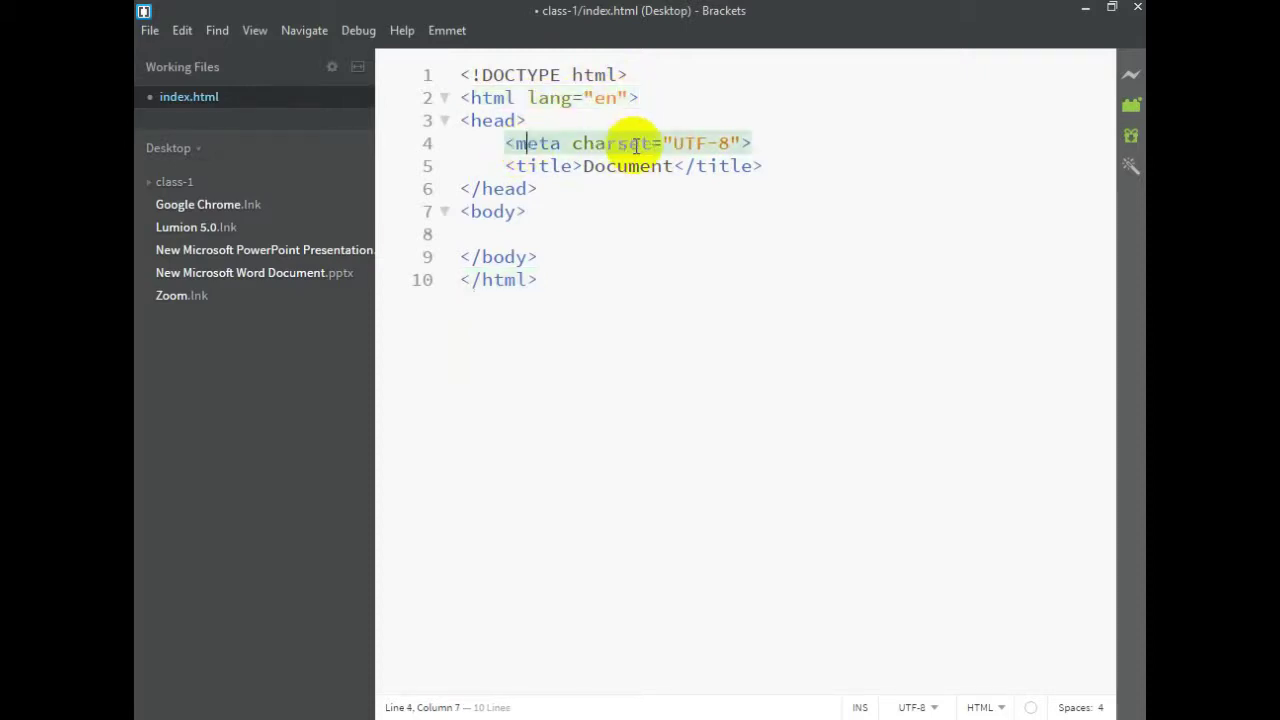
pyautogui.click(724, 143)
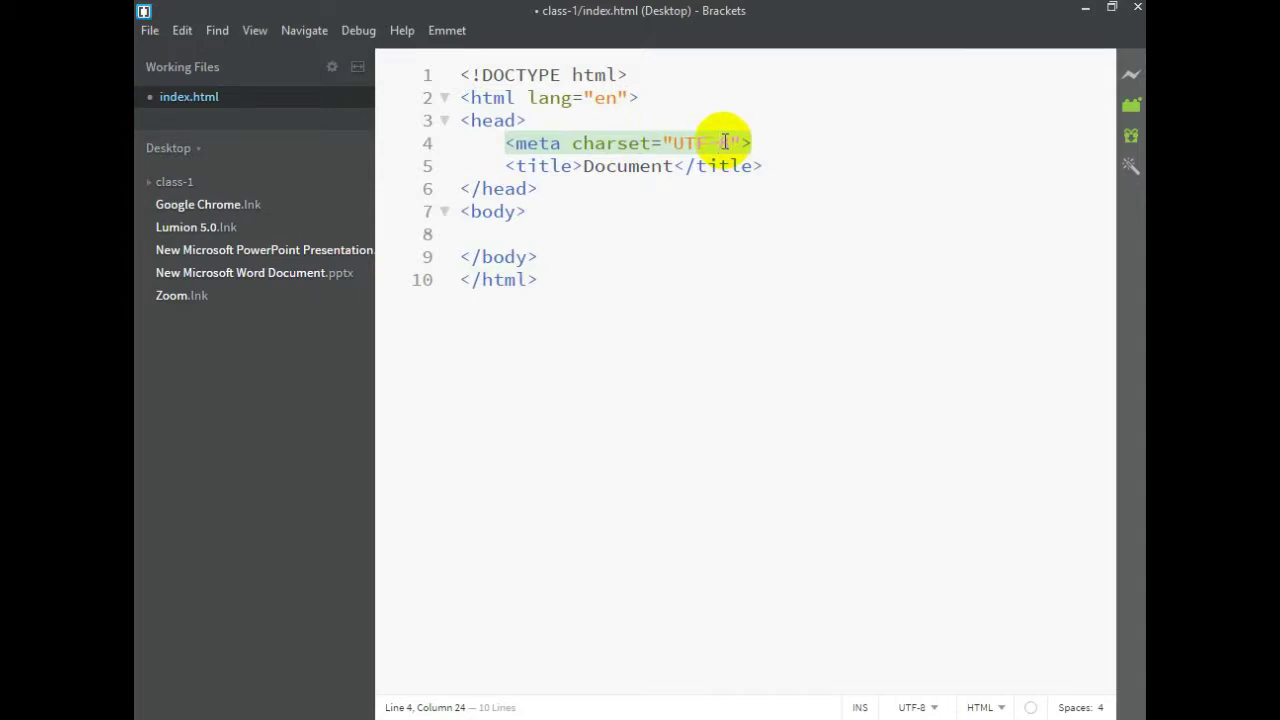
pyautogui.click(766, 135)
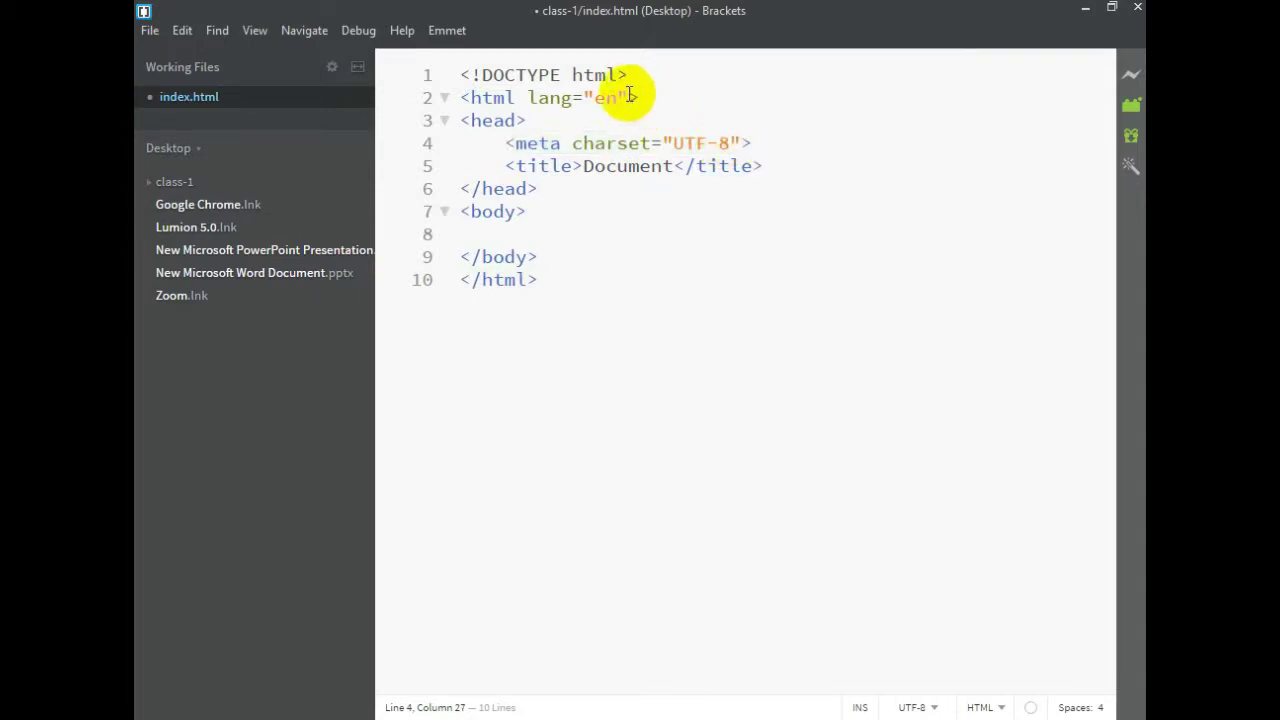
pyautogui.moveTo(626, 97); pyautogui.dragTo(524, 104)
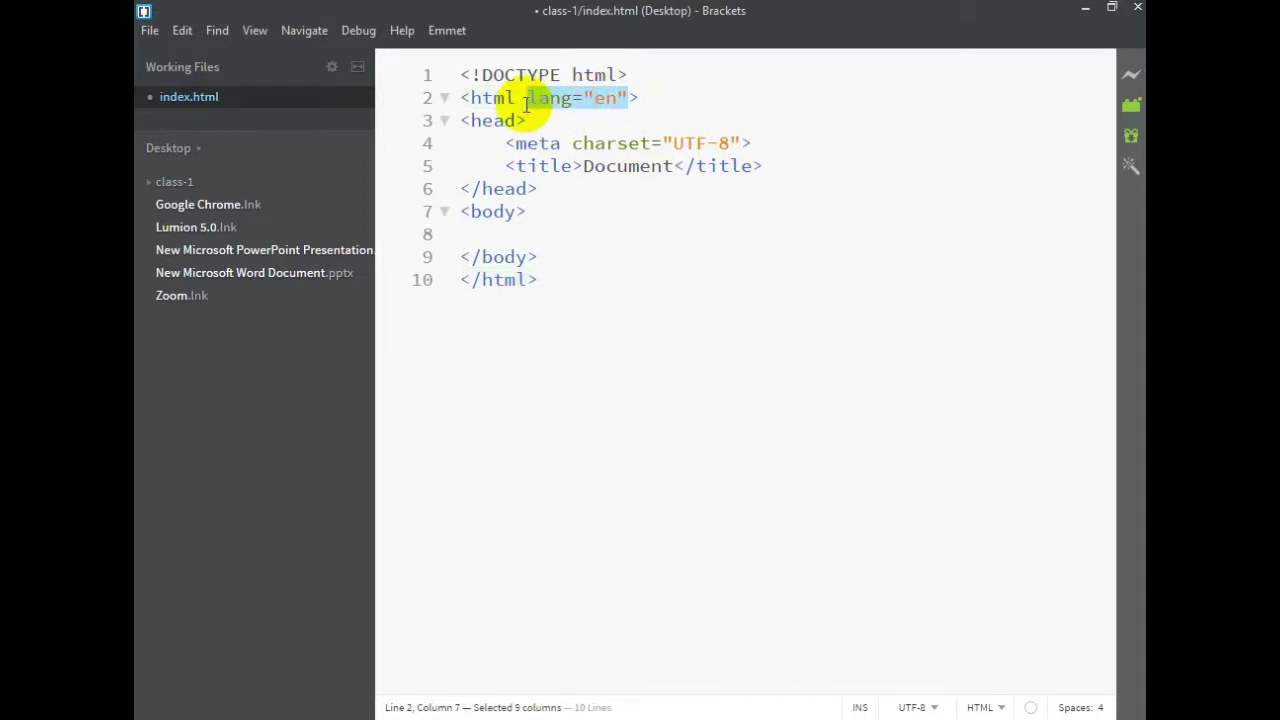
pyautogui.doubleClick(617, 168)
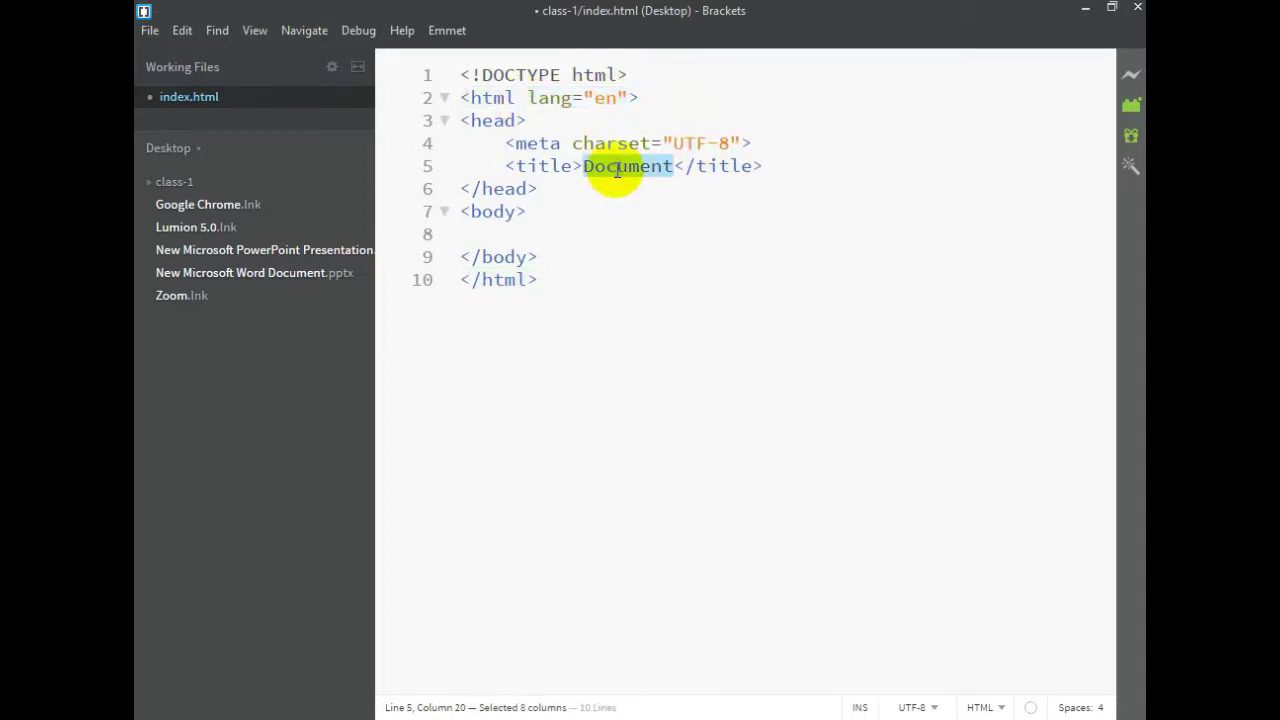
# Delete the meta and title lines from the head and the lang="en" attribute from the html tag, and save index.html
pyautogui.click(505, 120)
pyautogui.moveTo(491, 150); pyautogui.dragTo(808, 171)
pyautogui.press('Delete')
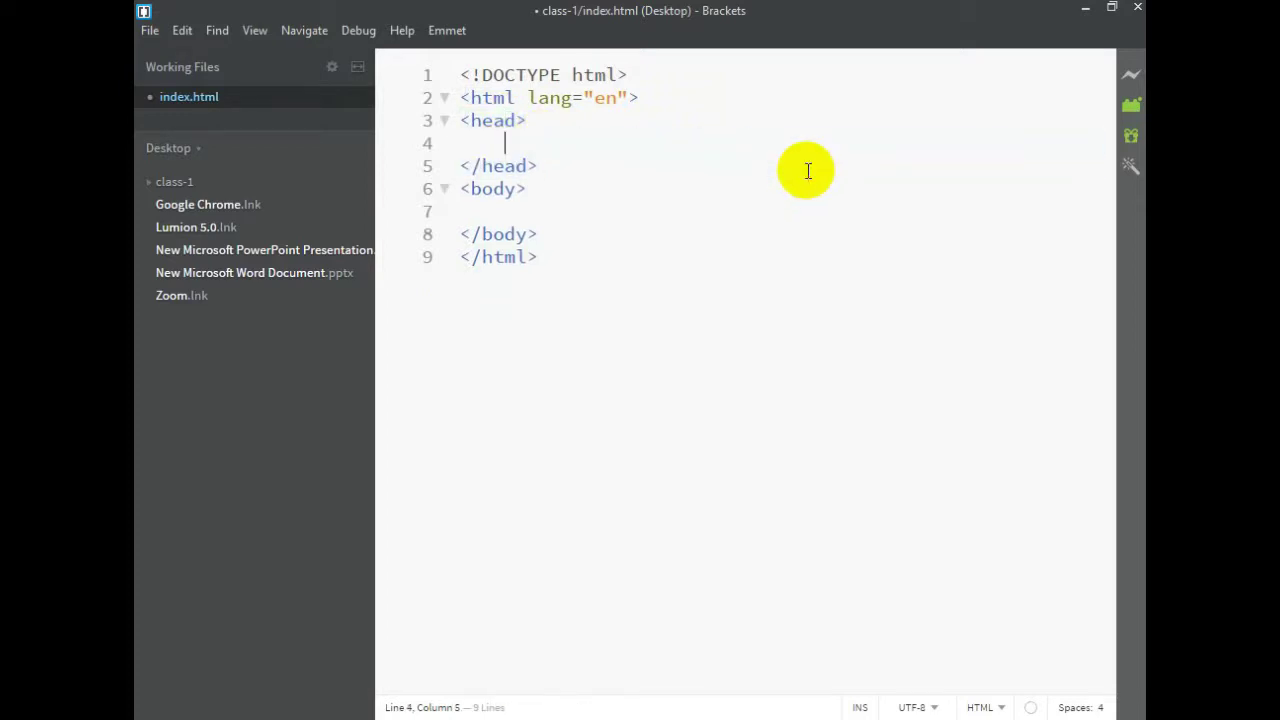
pyautogui.moveTo(528, 97); pyautogui.dragTo(624, 91)
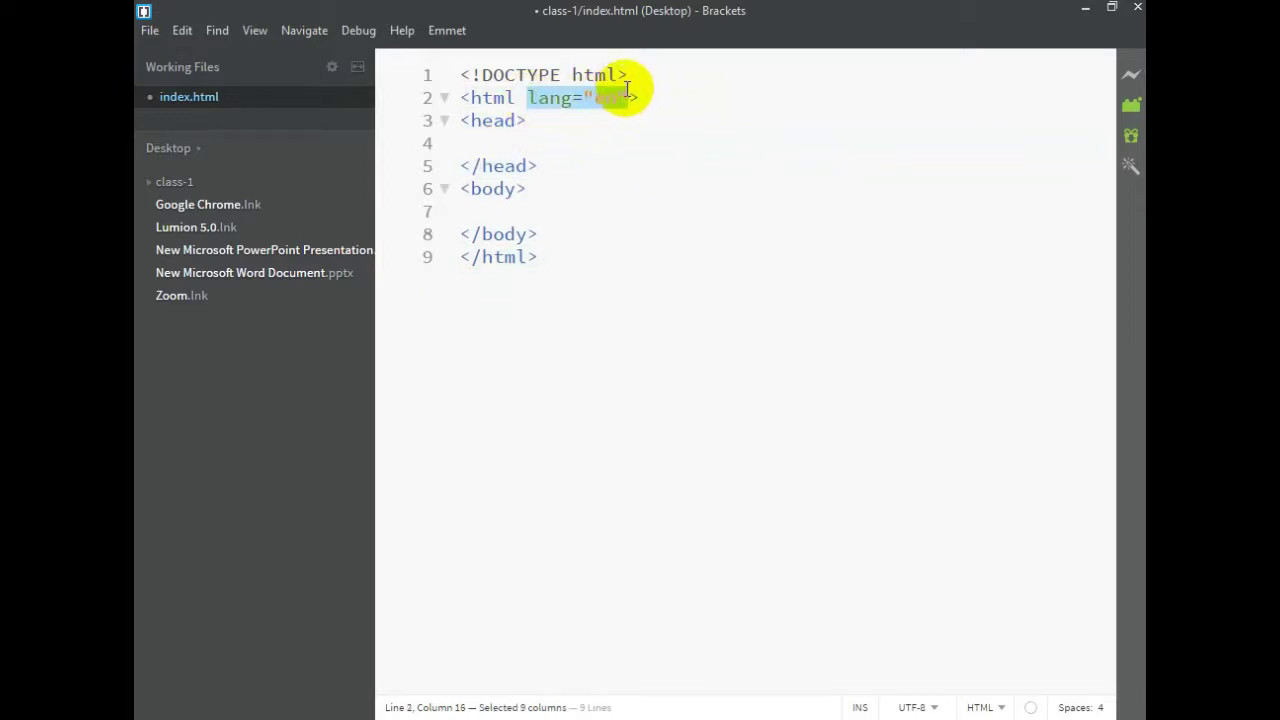
pyautogui.press('Delete')
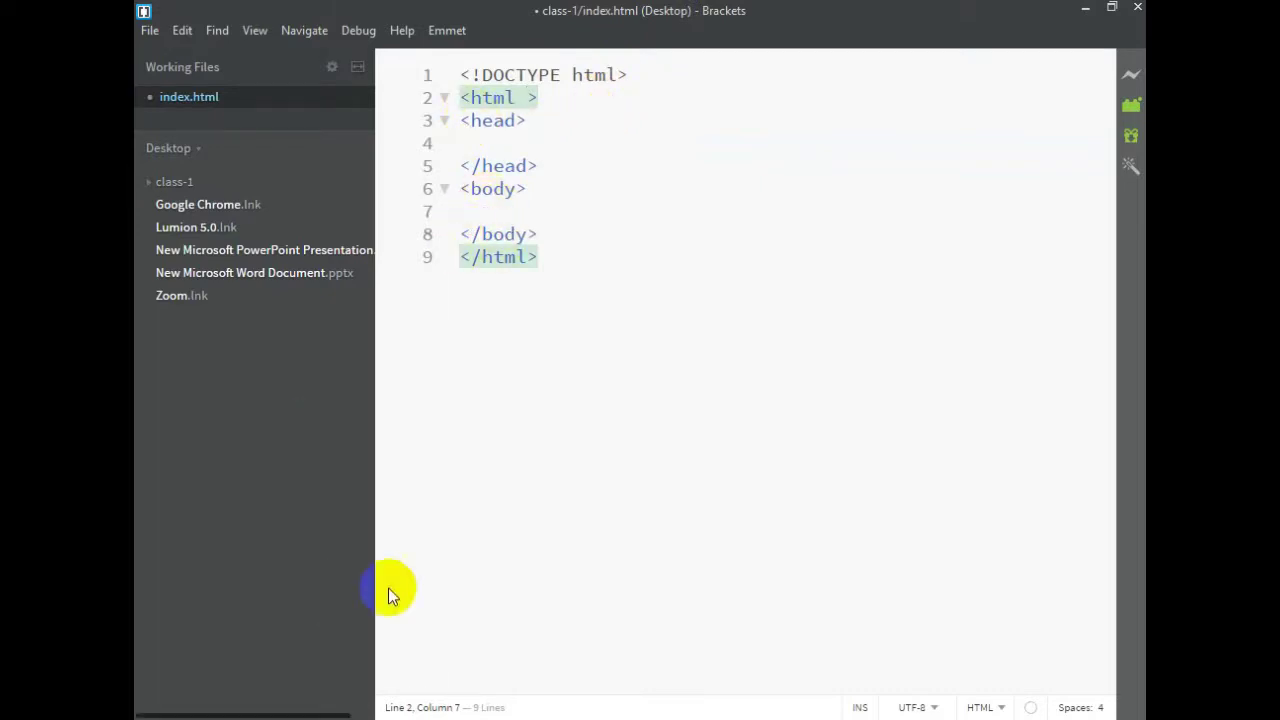
pyautogui.hotkey('ctrl', 's')
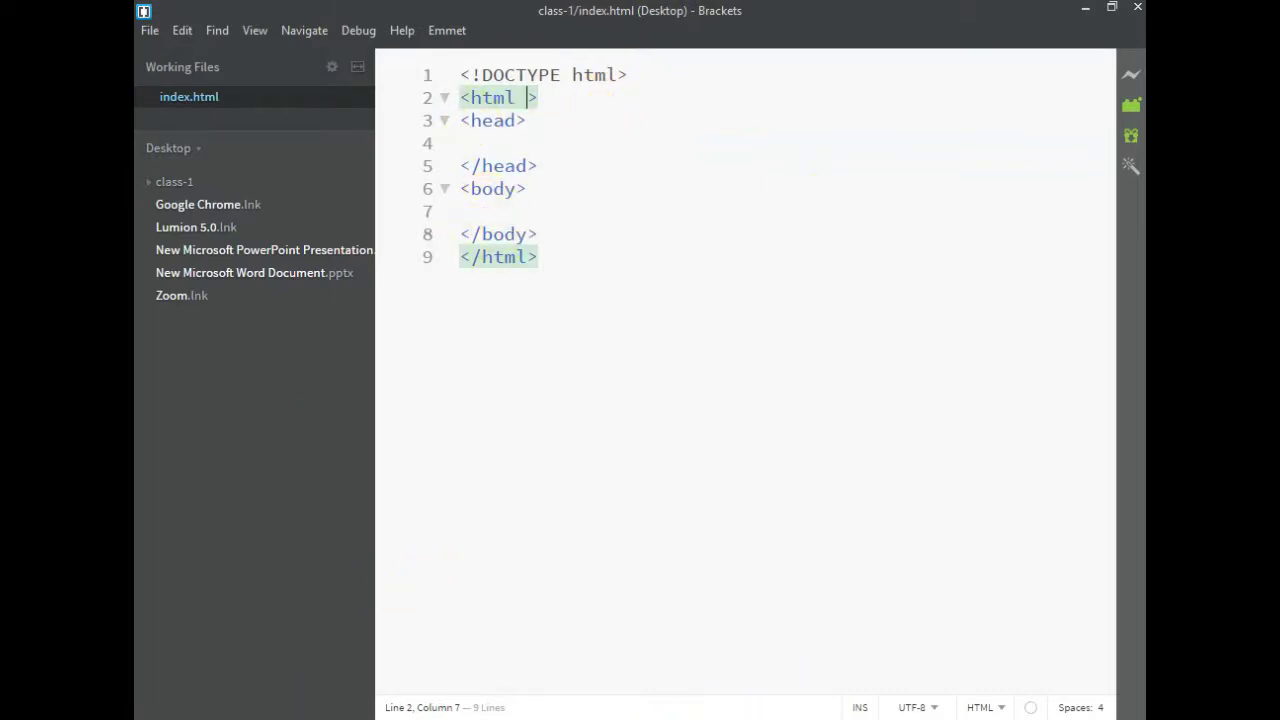
# Check the page in Firefox and, back in Brackets, join the opening and closing head tags on one line
pyautogui.hotkey('alt', 'Tab')
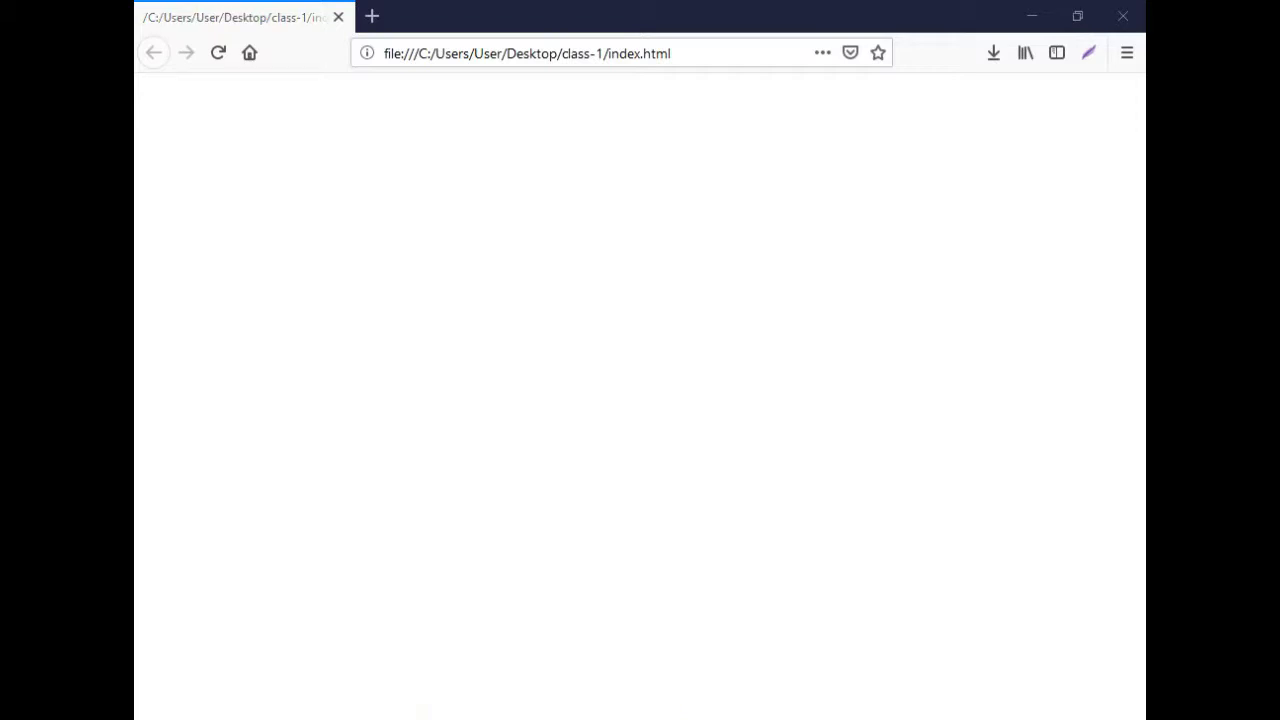
pyautogui.click(503, 120)
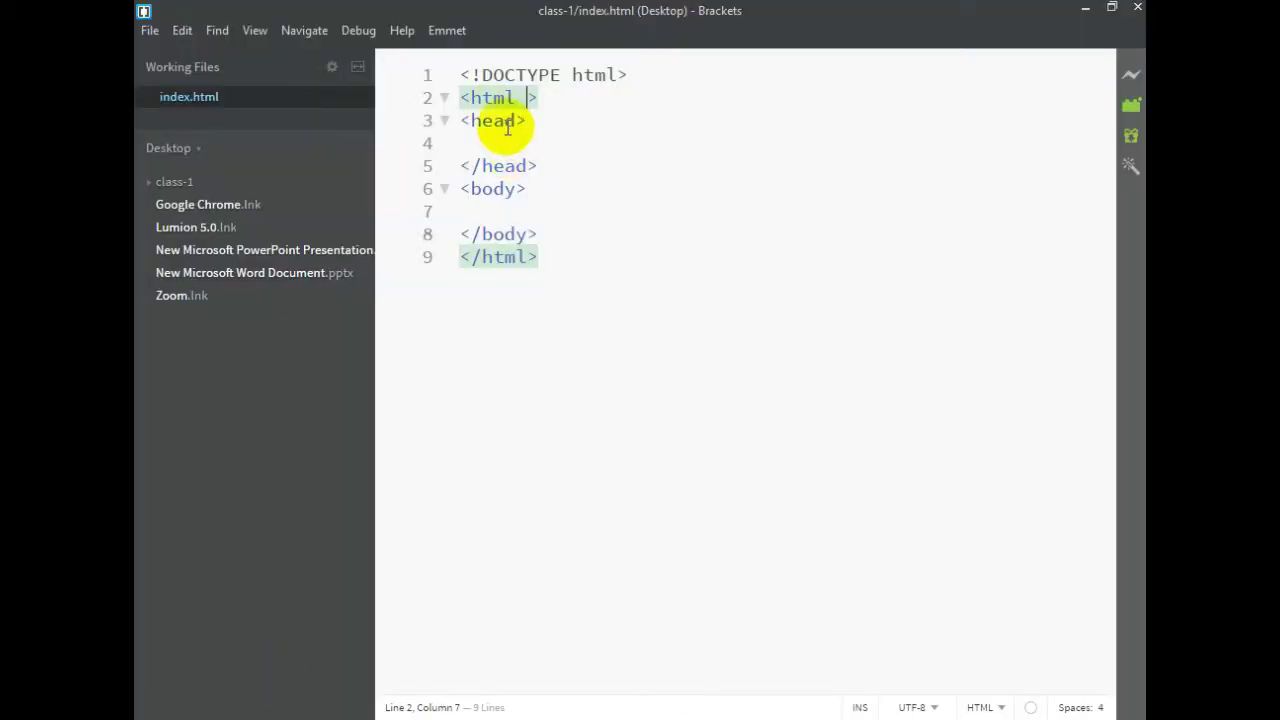
pyautogui.click(511, 164)
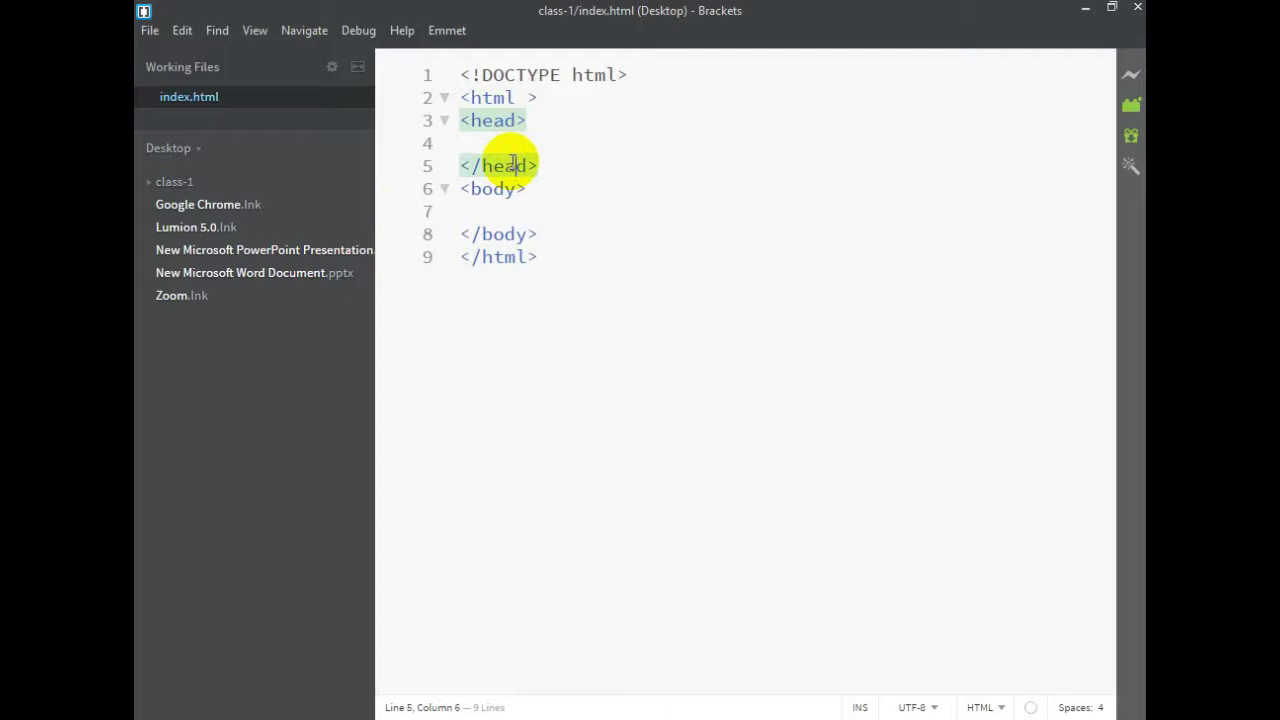
pyautogui.click(462, 165)
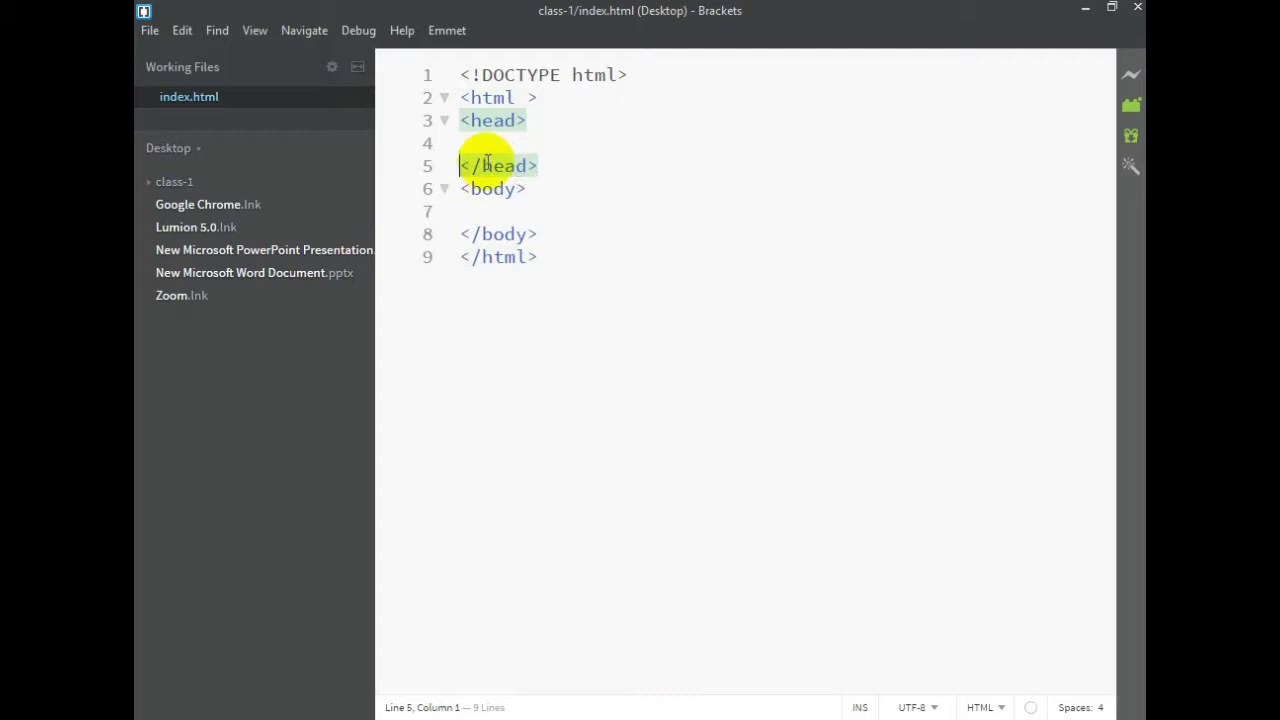
pyautogui.press('BackSpace')
pyautogui.press('BackSpace')
pyautogui.press('BackSpace')
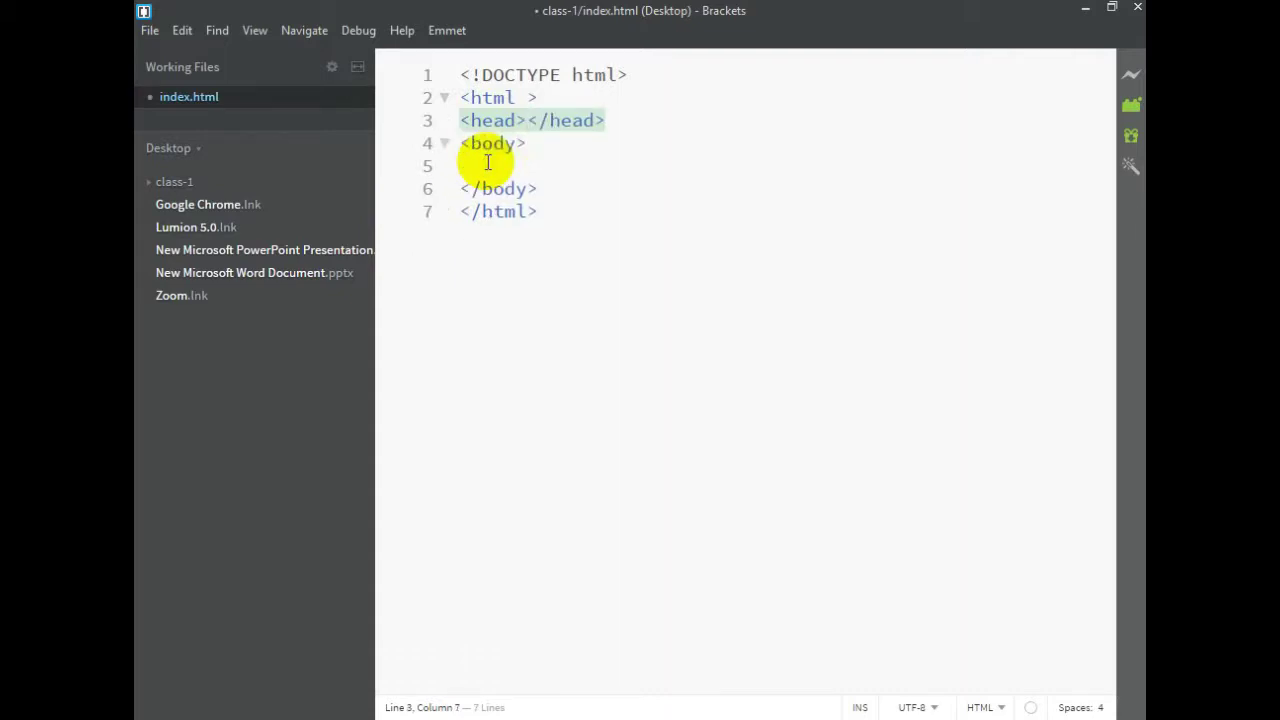
# Add a title element reading "class-1" on its own indented line inside the head and save index.html
pyautogui.press('Left')
pyautogui.press('Right')
pyautogui.press('Return')
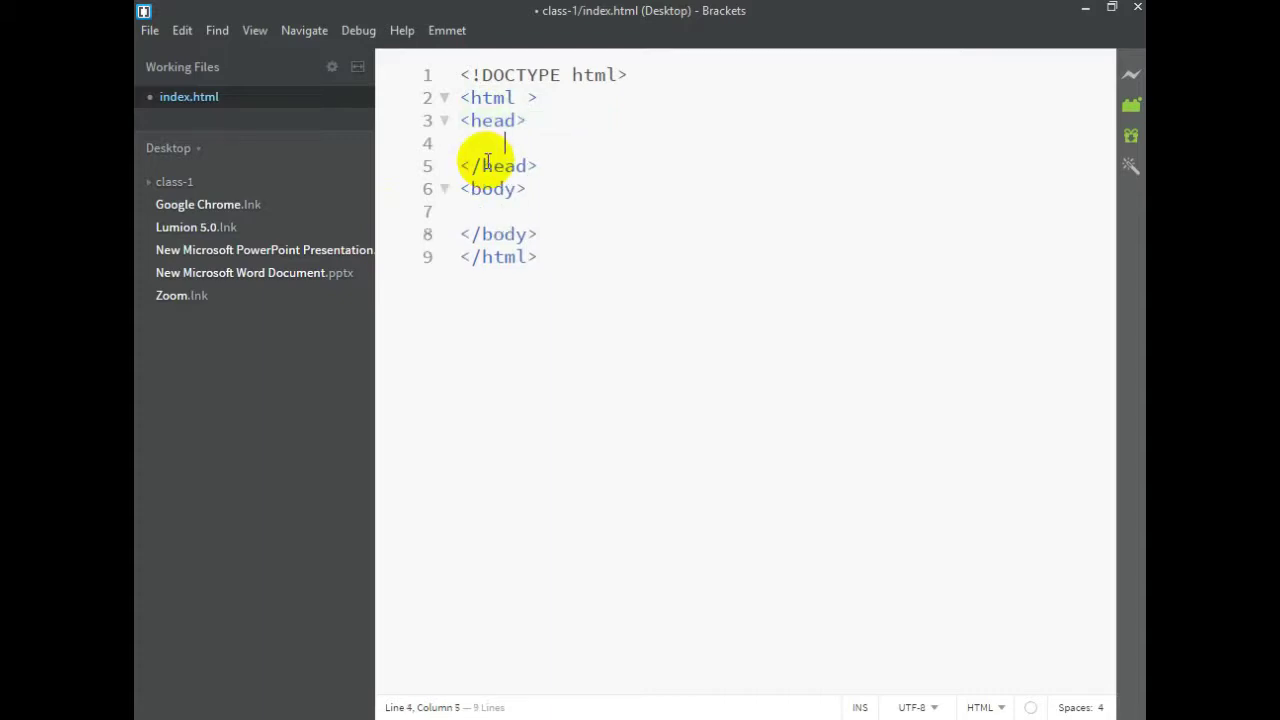
pyautogui.write('title')
pyautogui.press('Tab')
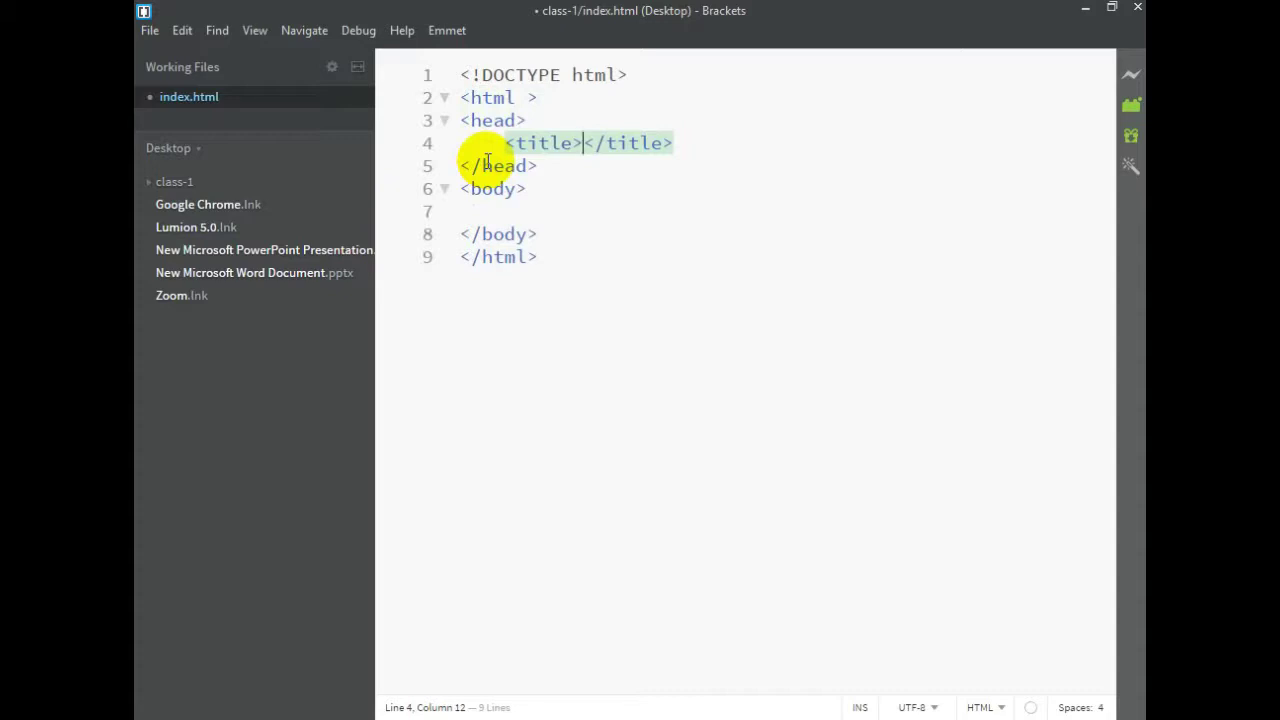
pyautogui.write('class')
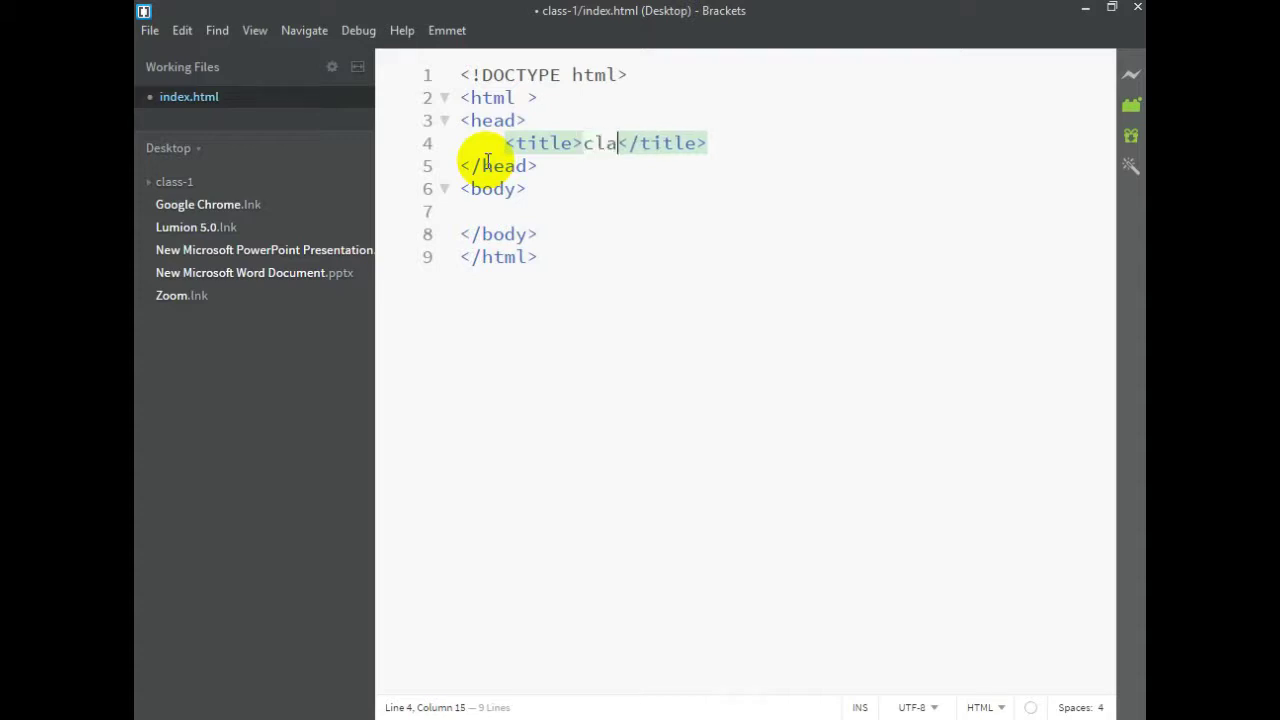
pyautogui.write('-1')
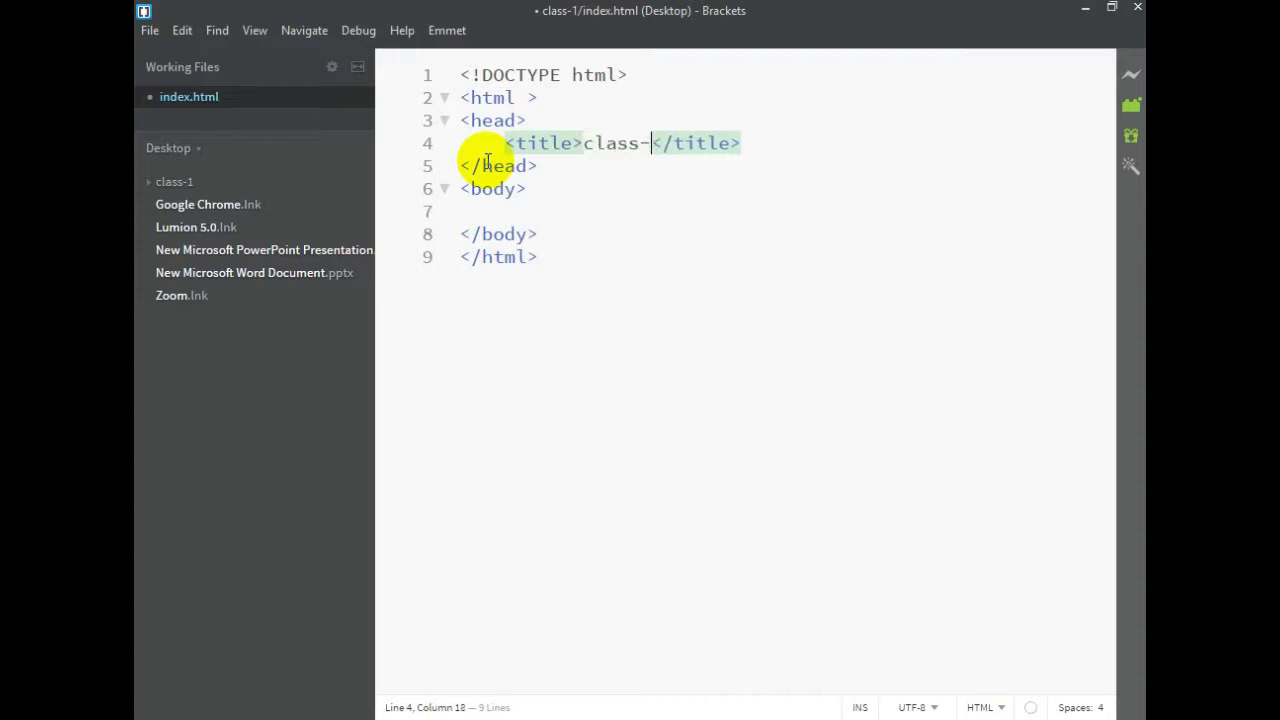
pyautogui.hotkey('ctrl', 's')
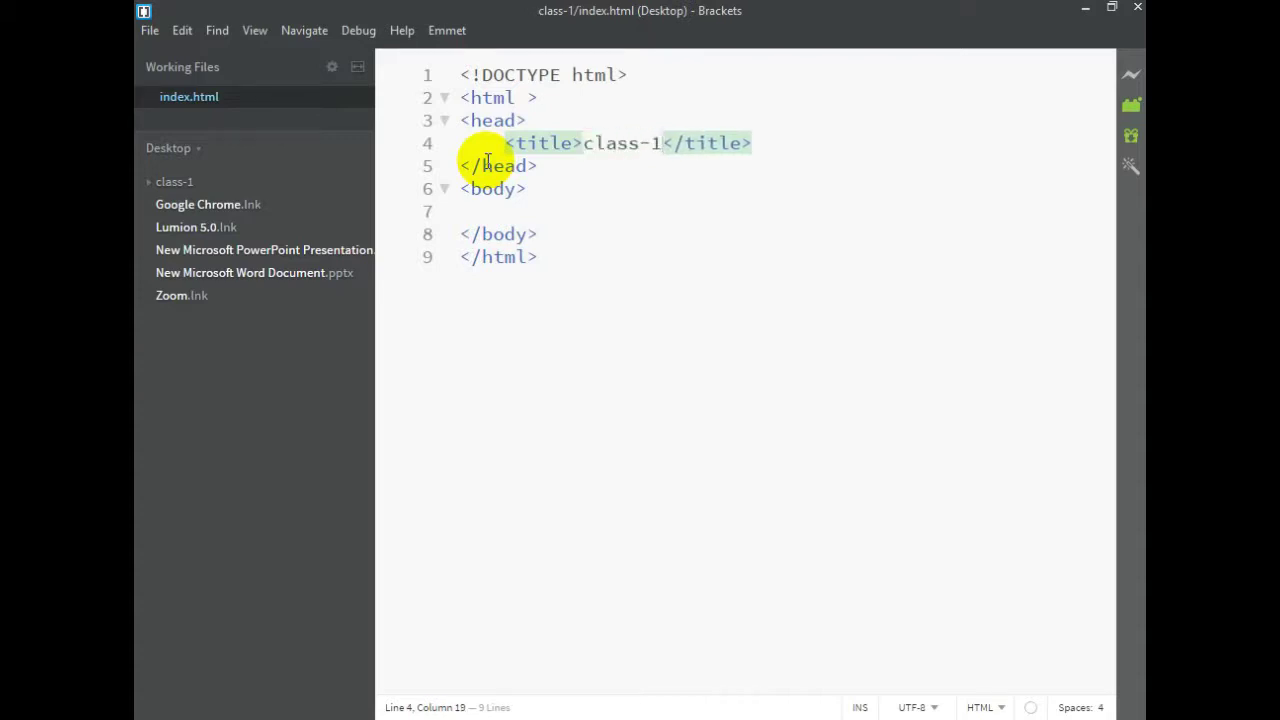
# Reload index.html in Firefox to check its tab title and switch back to Brackets
pyautogui.click(265, 714)
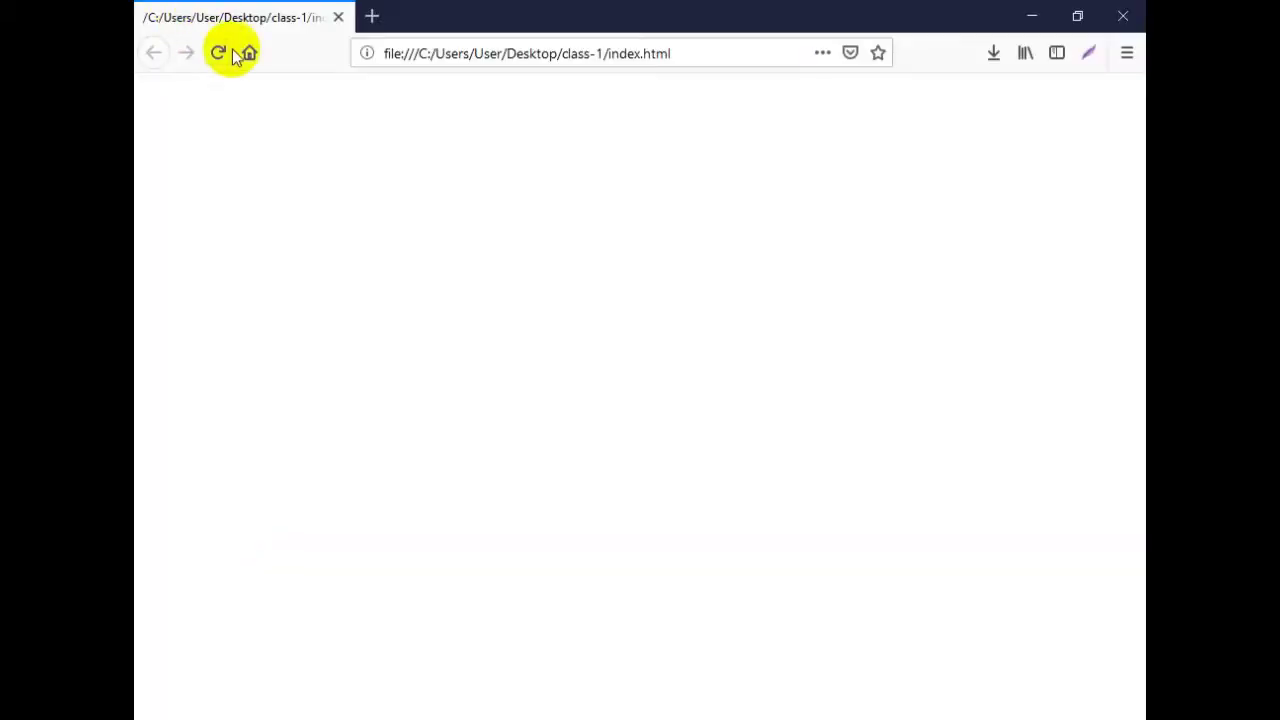
pyautogui.click(229, 51)
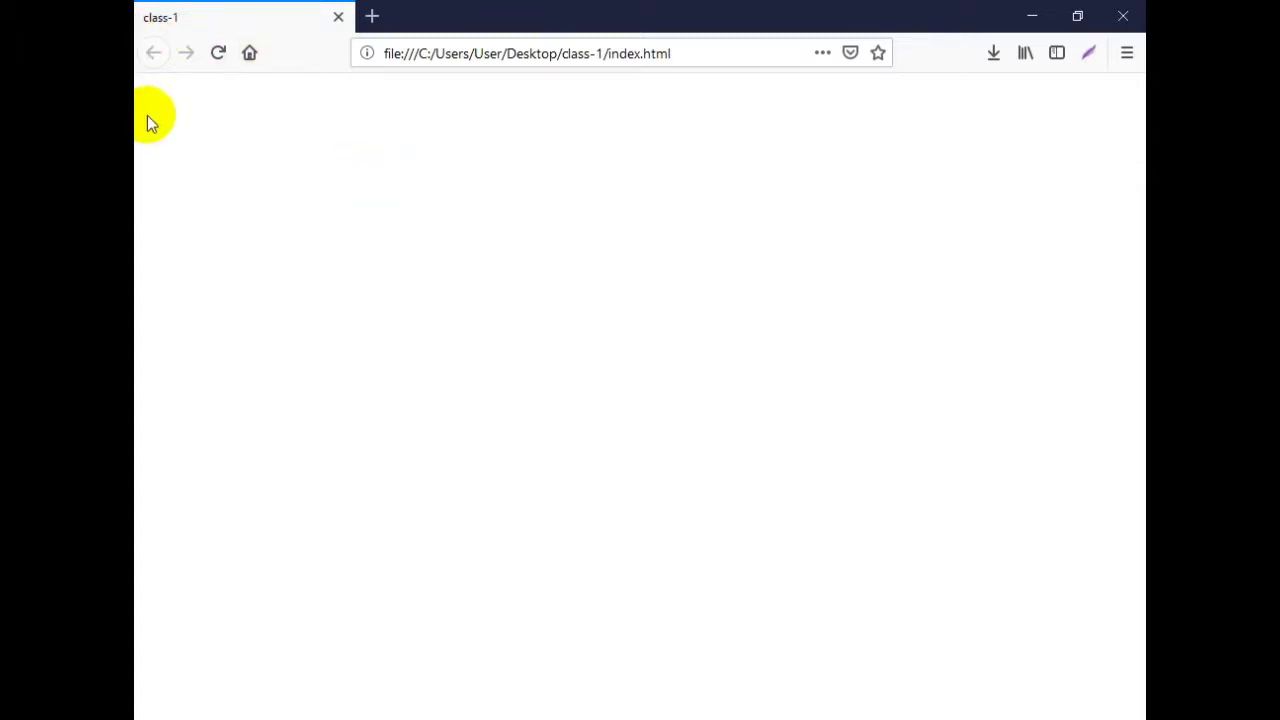
pyautogui.click(323, 716)
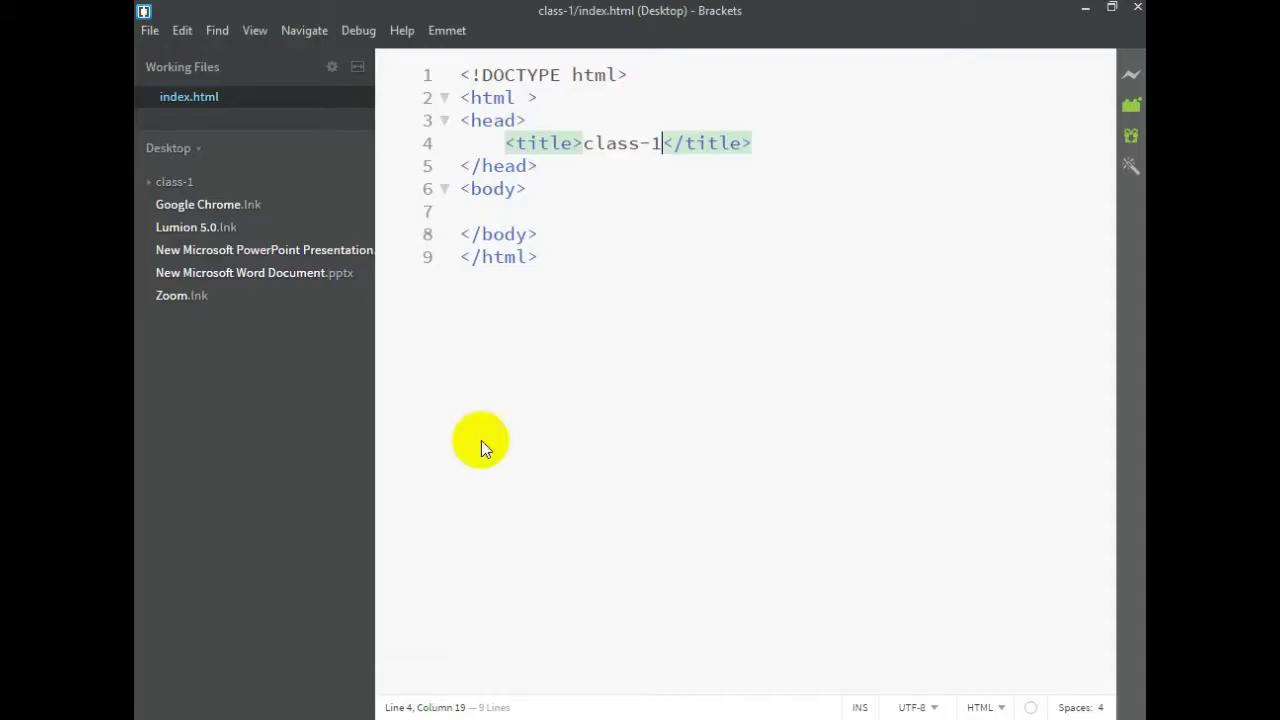
# Switch to Firefox and open a new browser tab beside the class-1 page
pyautogui.click(245, 716)
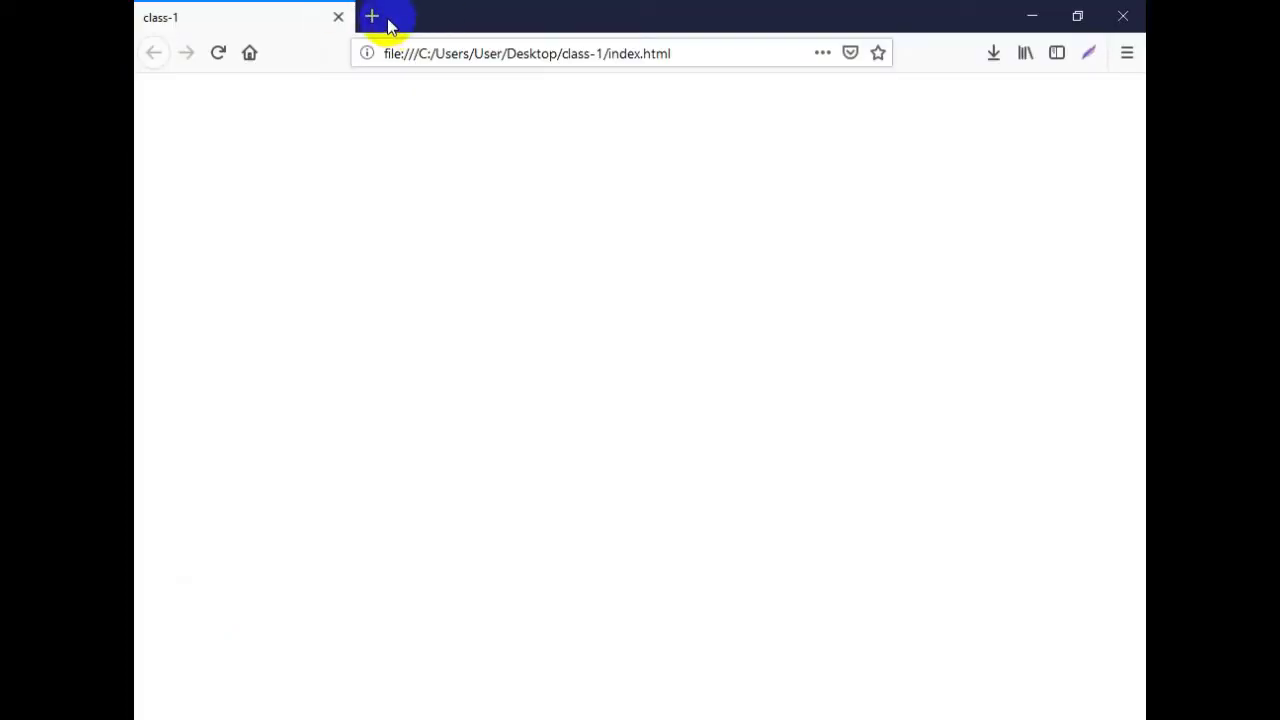
pyautogui.click(373, 17)
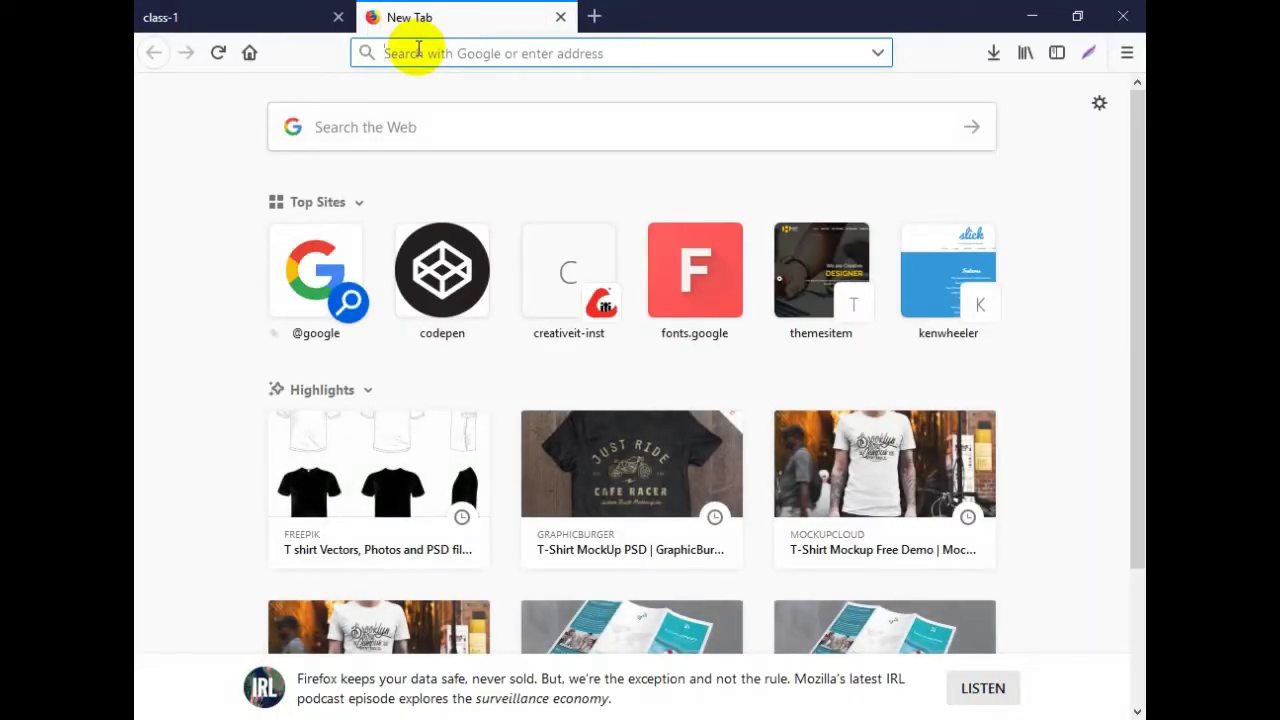
pyautogui.write('prtom')
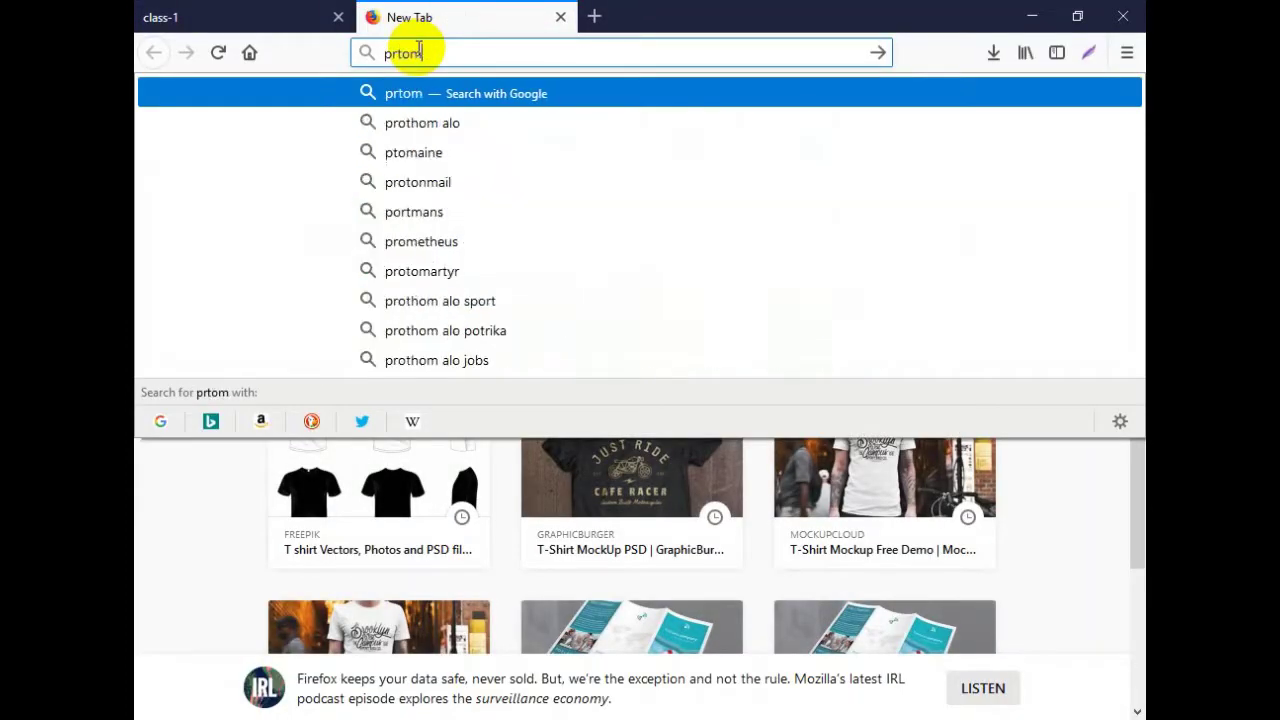
pyautogui.press('BackSpace')
pyautogui.press('BackSpace')
pyautogui.press('BackSpace')
pyautogui.press('BackSpace')
pyautogui.press('BackSpace')
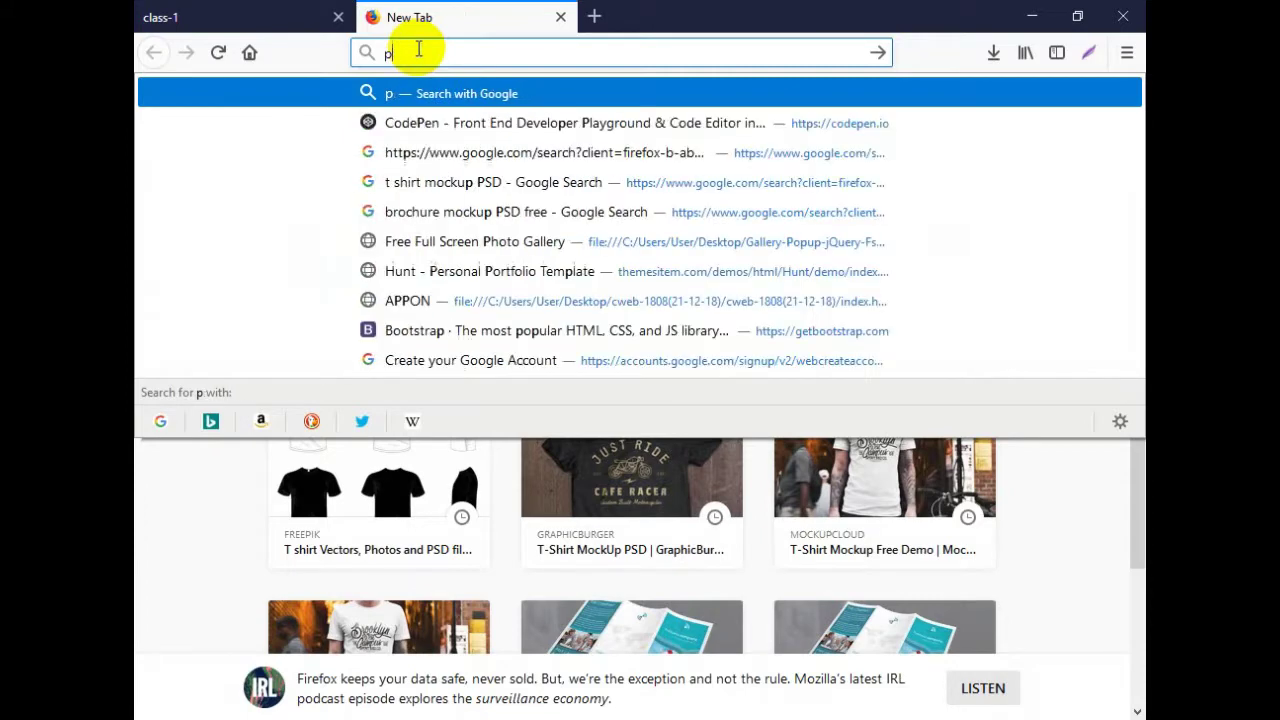
# Search the web for "dailystar" and open The Daily Star's website from the results
pyautogui.write('dai')
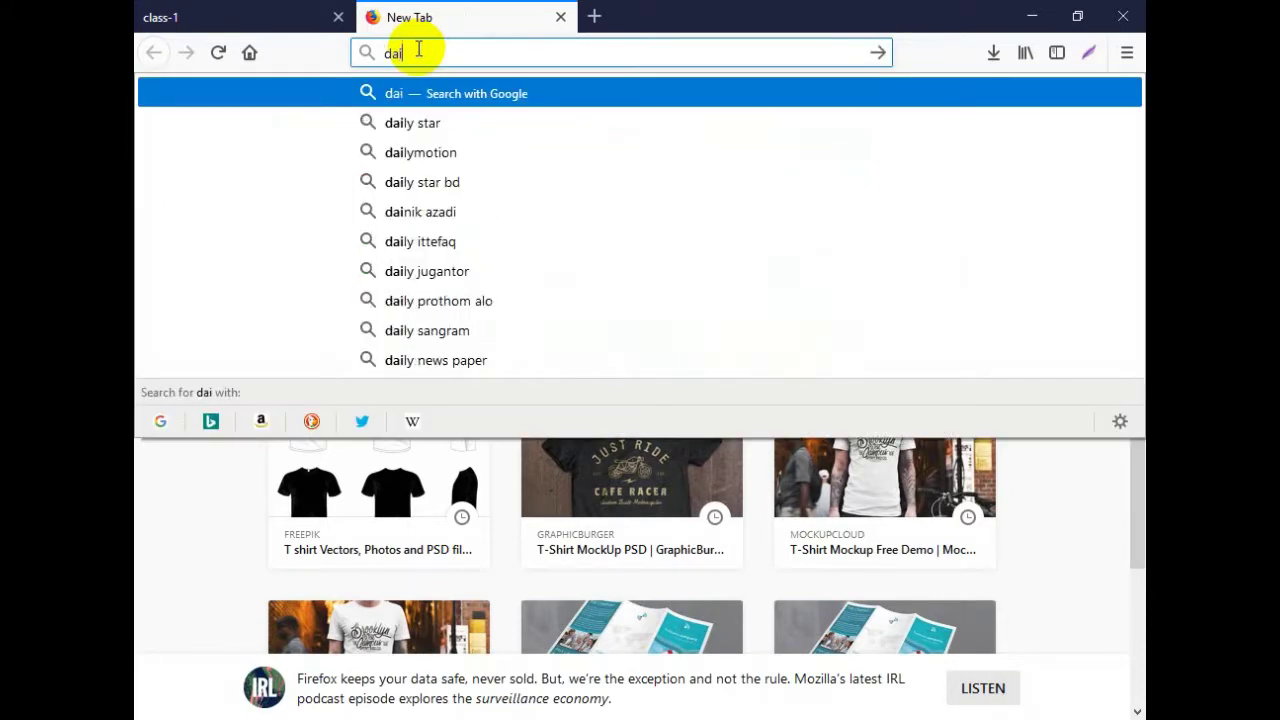
pyautogui.write('ly')
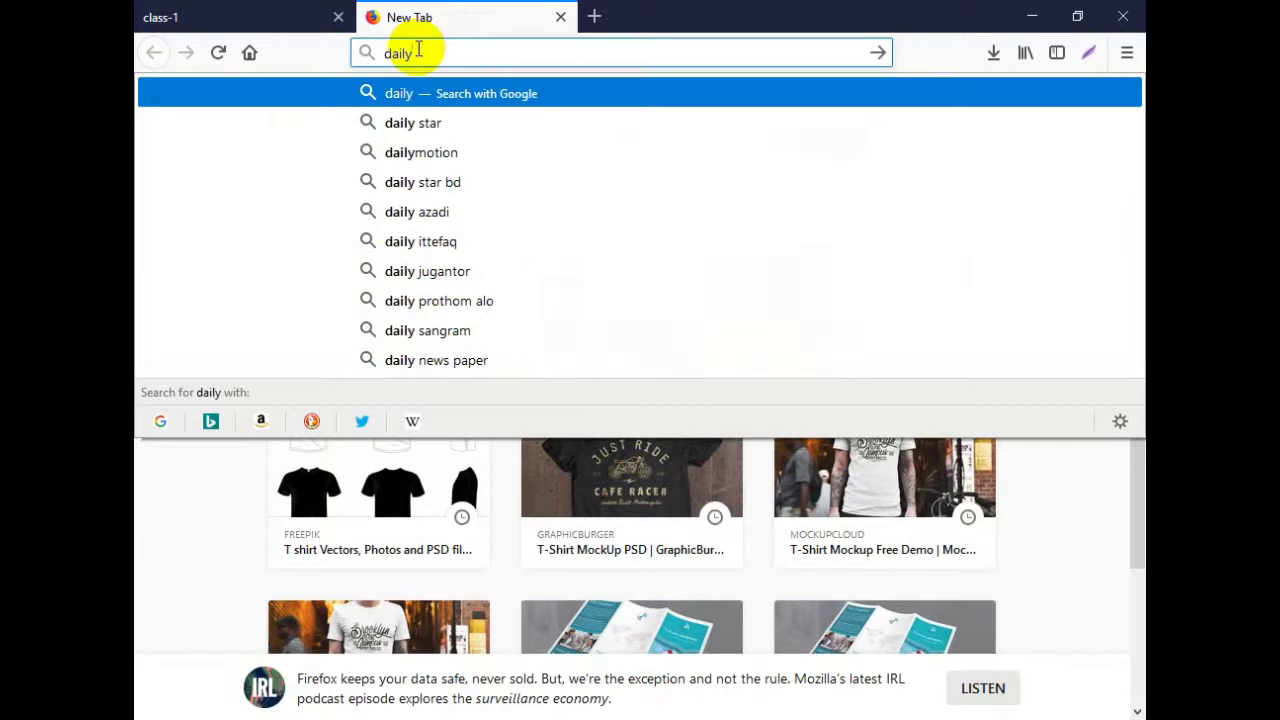
pyautogui.write('star')
pyautogui.press('Return')
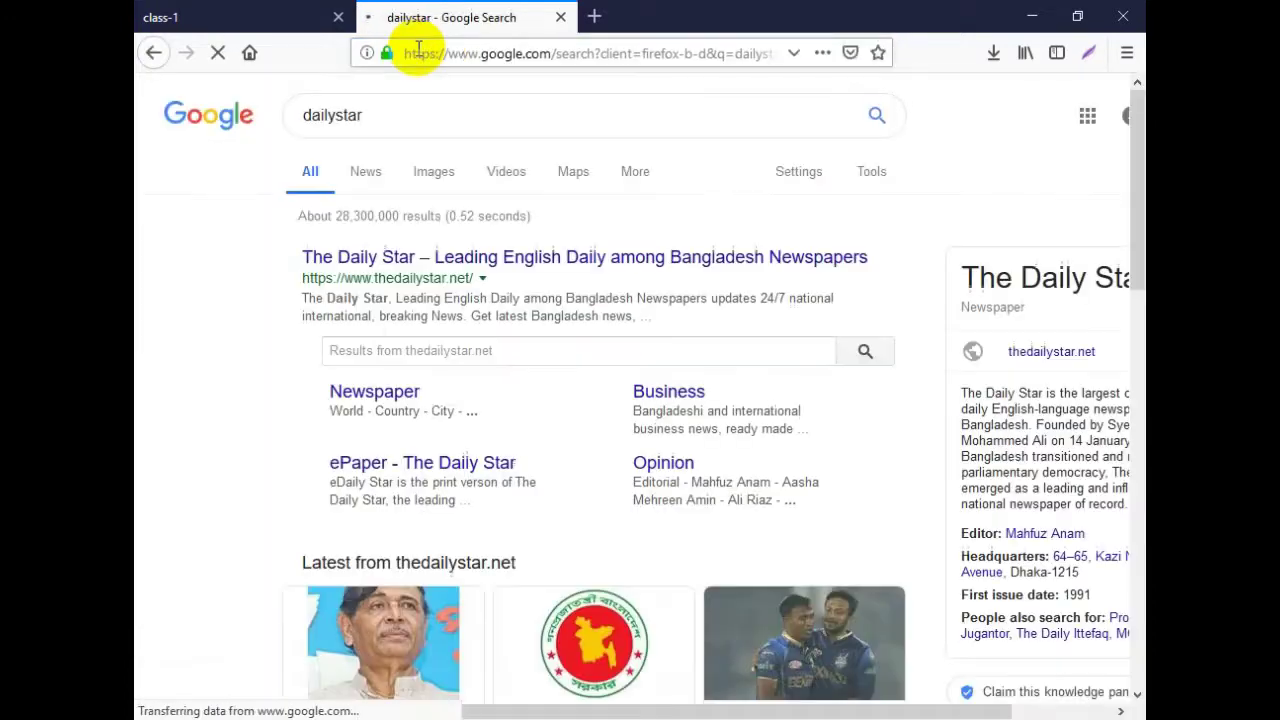
pyautogui.click(510, 259)
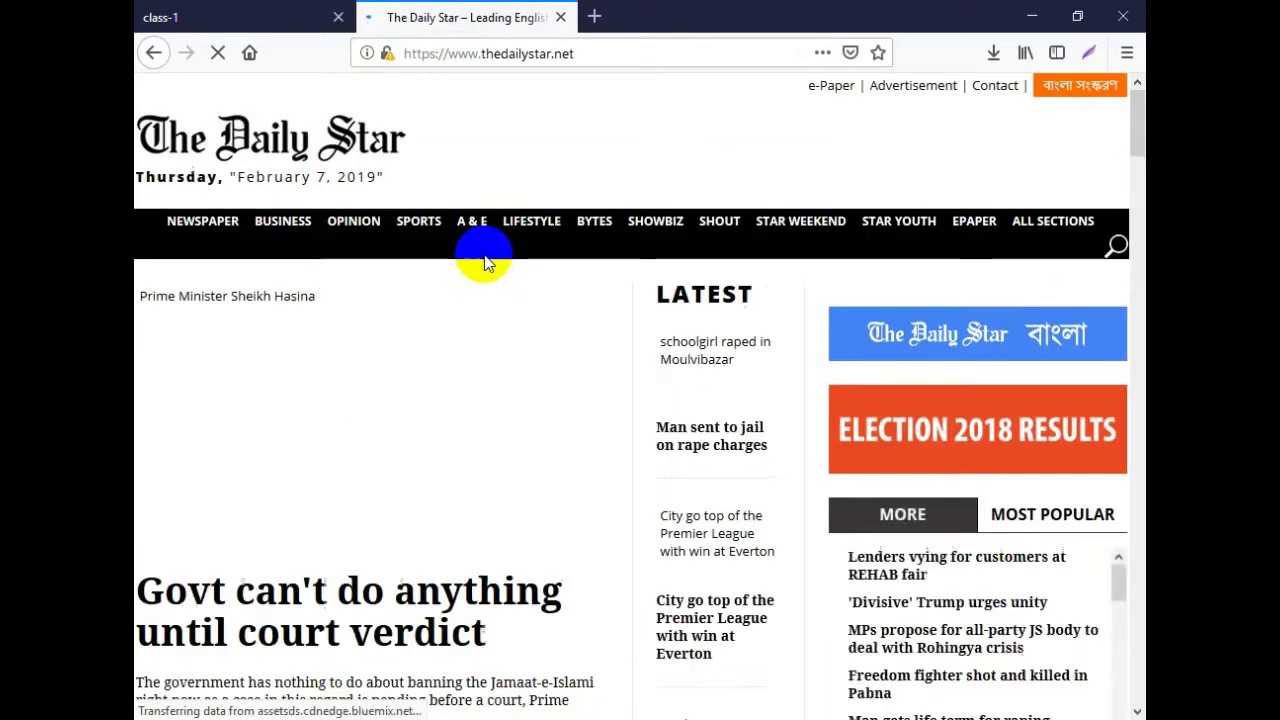
pyautogui.scroll(-2, 484, 263)
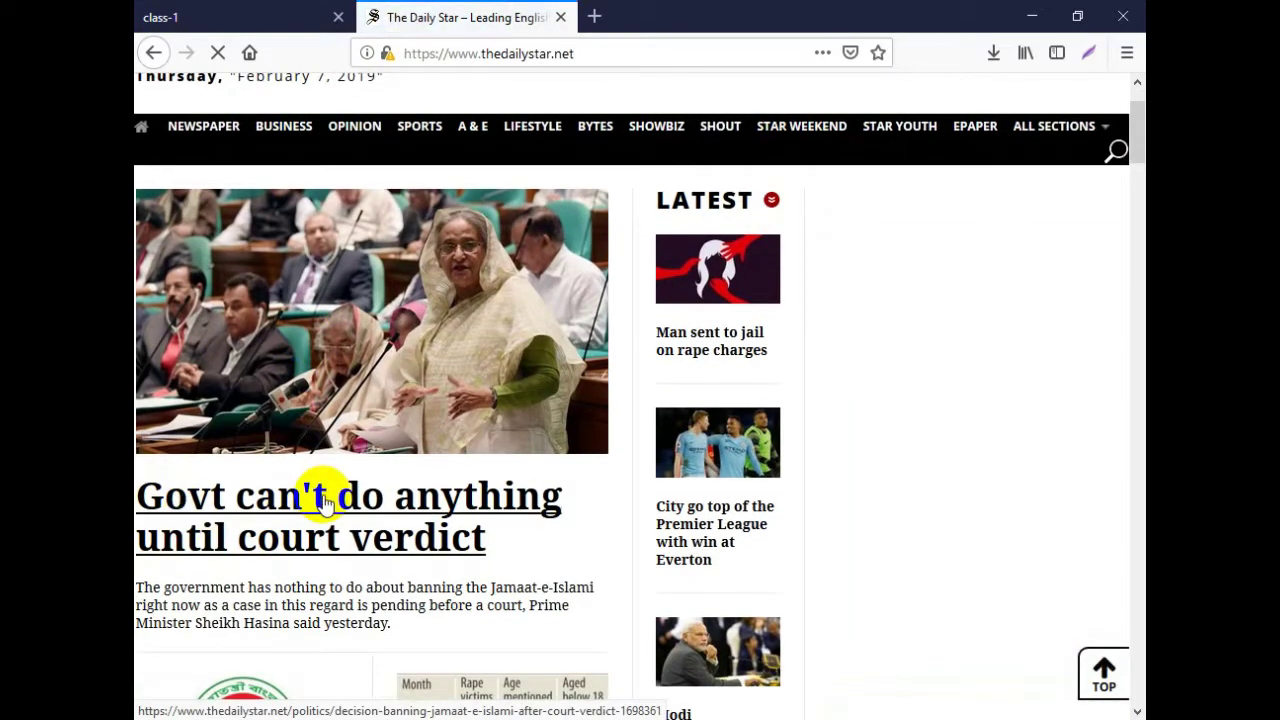
# Open the article "Govt can't do anything until court verdict", decline the news alerts and select the article's headline
pyautogui.click(324, 500)
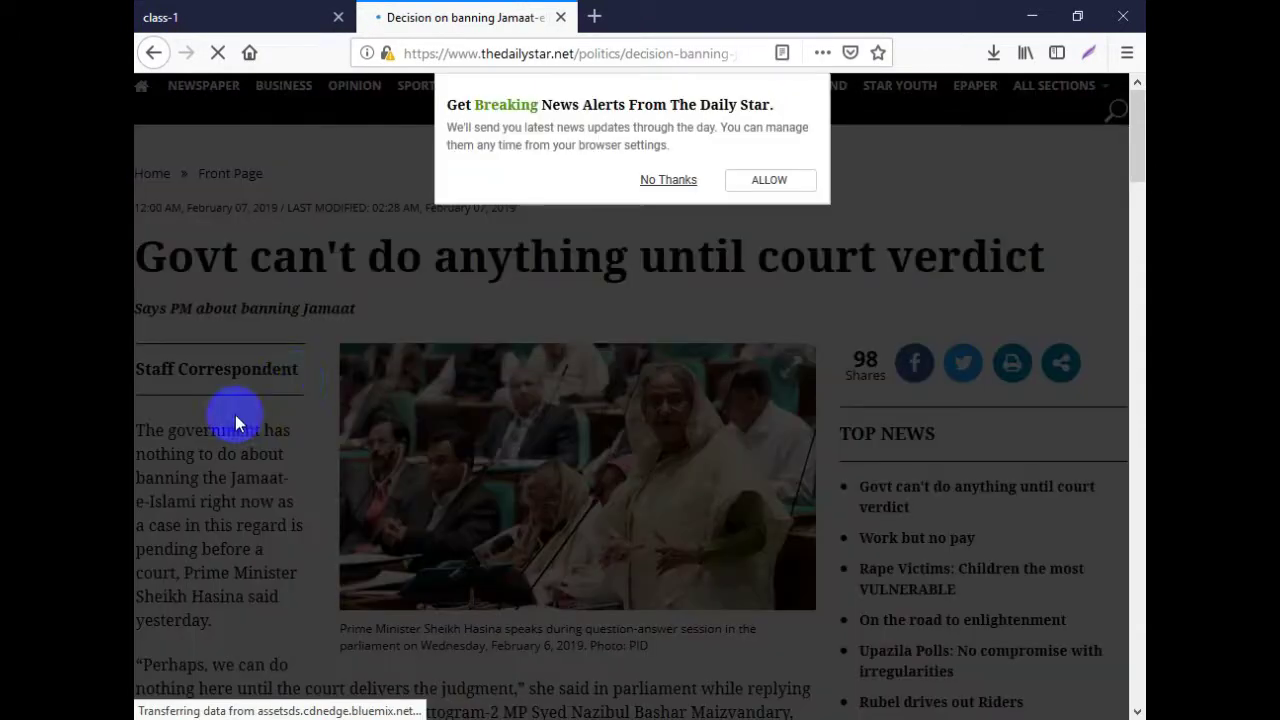
pyautogui.click(672, 181)
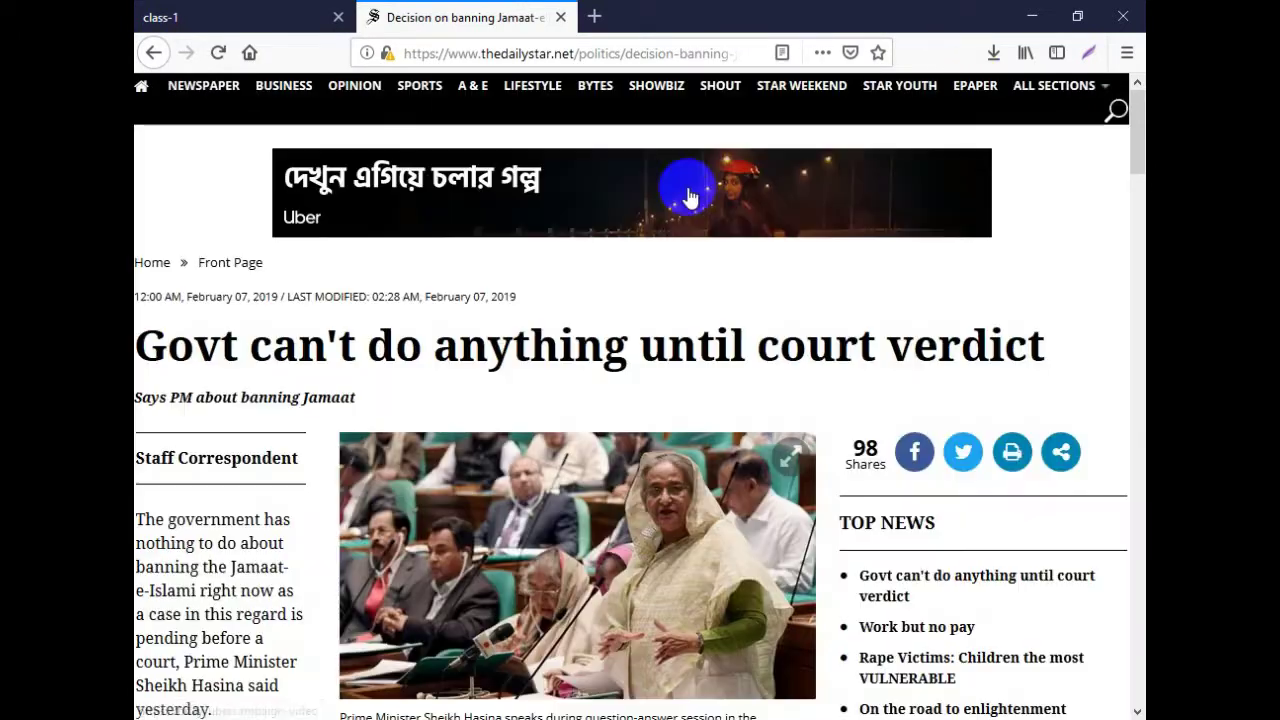
pyautogui.scroll(-1, 594, 280)
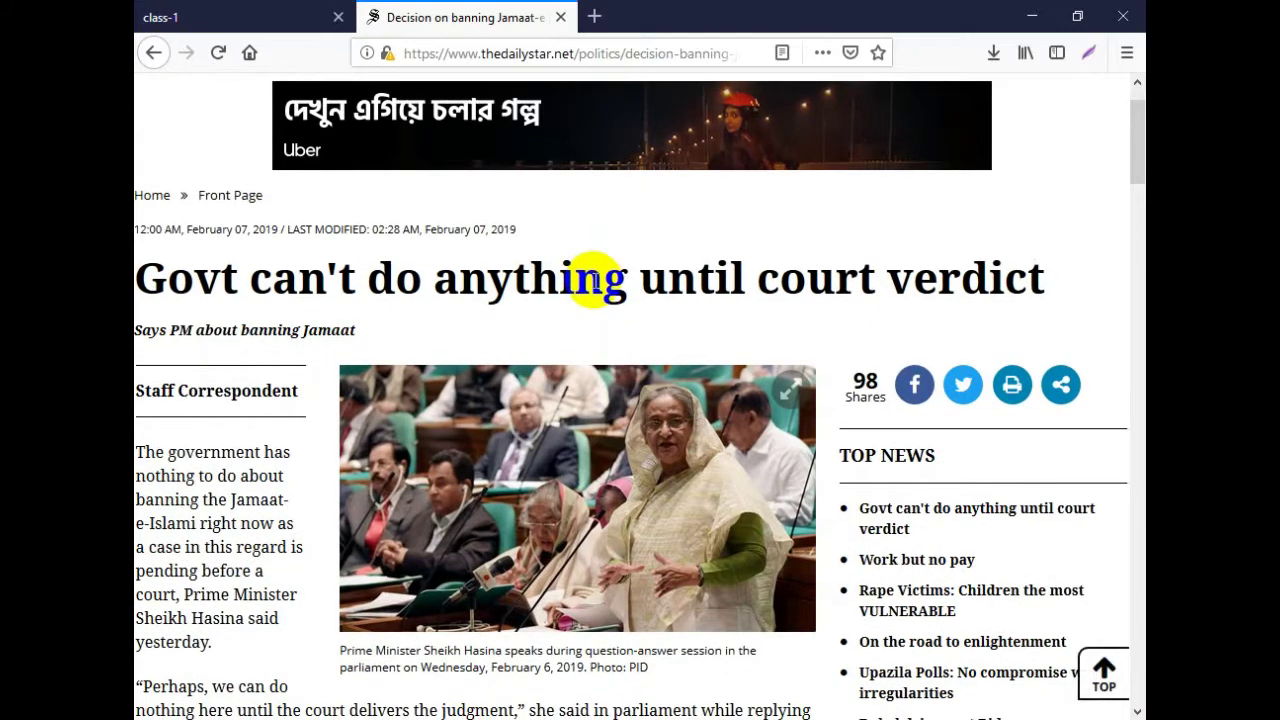
pyautogui.moveTo(137, 275); pyautogui.dragTo(1054, 289)
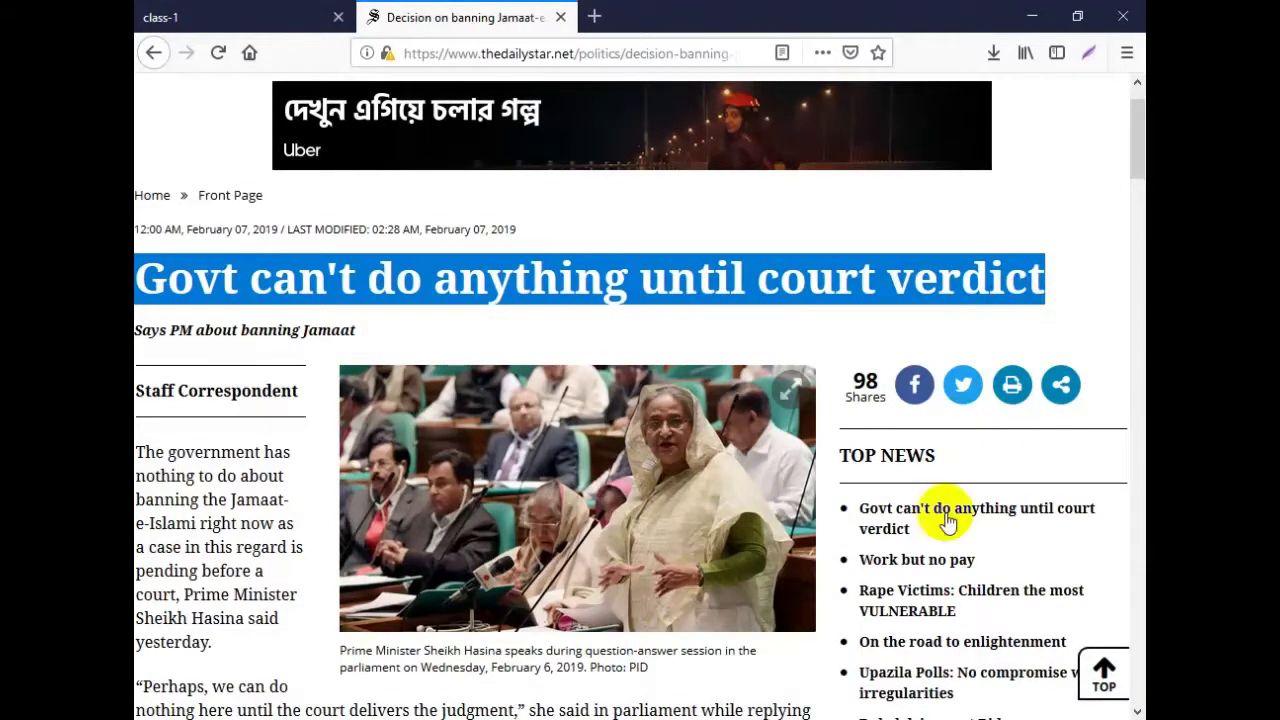
# Switch to Brackets and add an empty h1 element on its own indented line inside the body
pyautogui.click(300, 716)
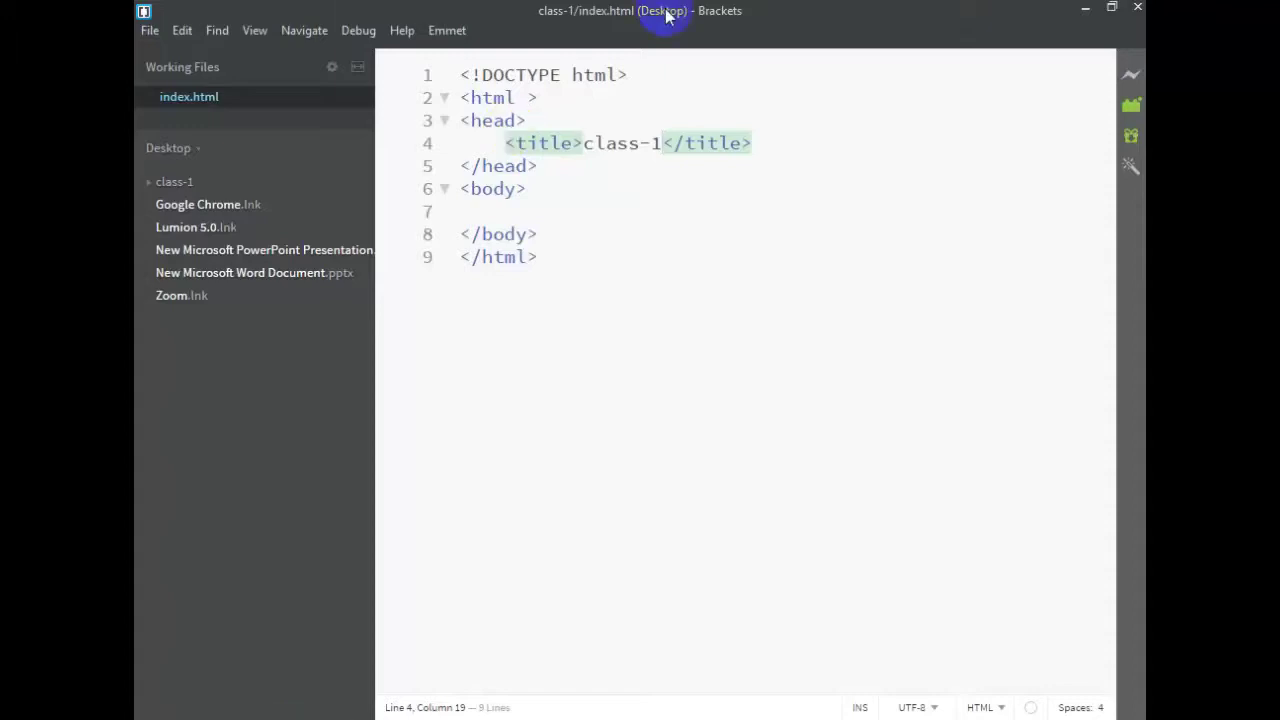
pyautogui.click(533, 196)
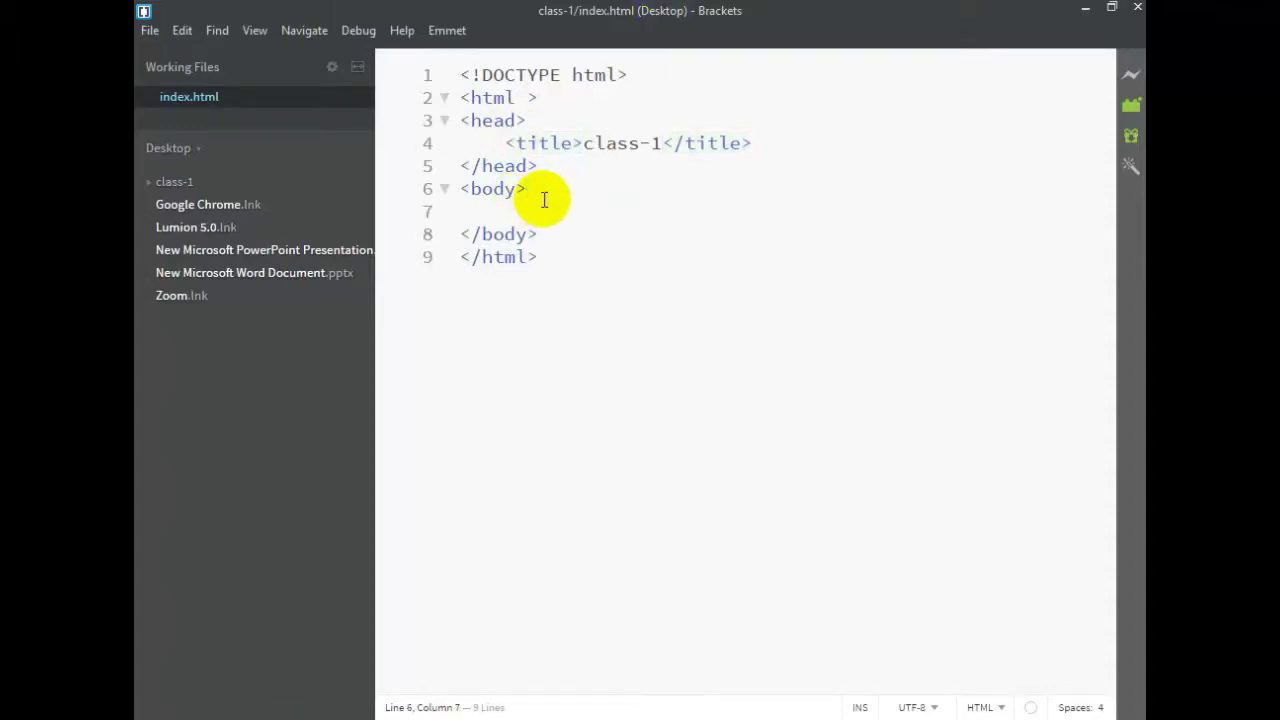
pyautogui.press('Return')
pyautogui.press('Return')
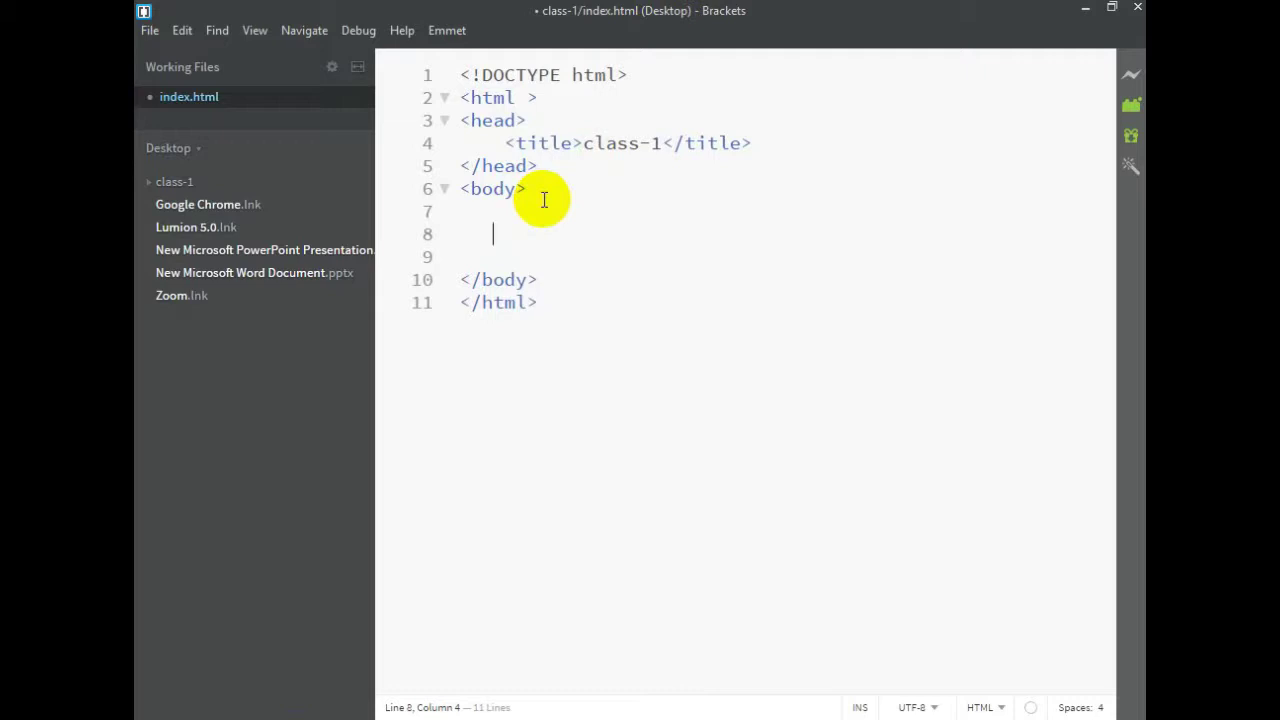
pyautogui.write('<h1></h1>')
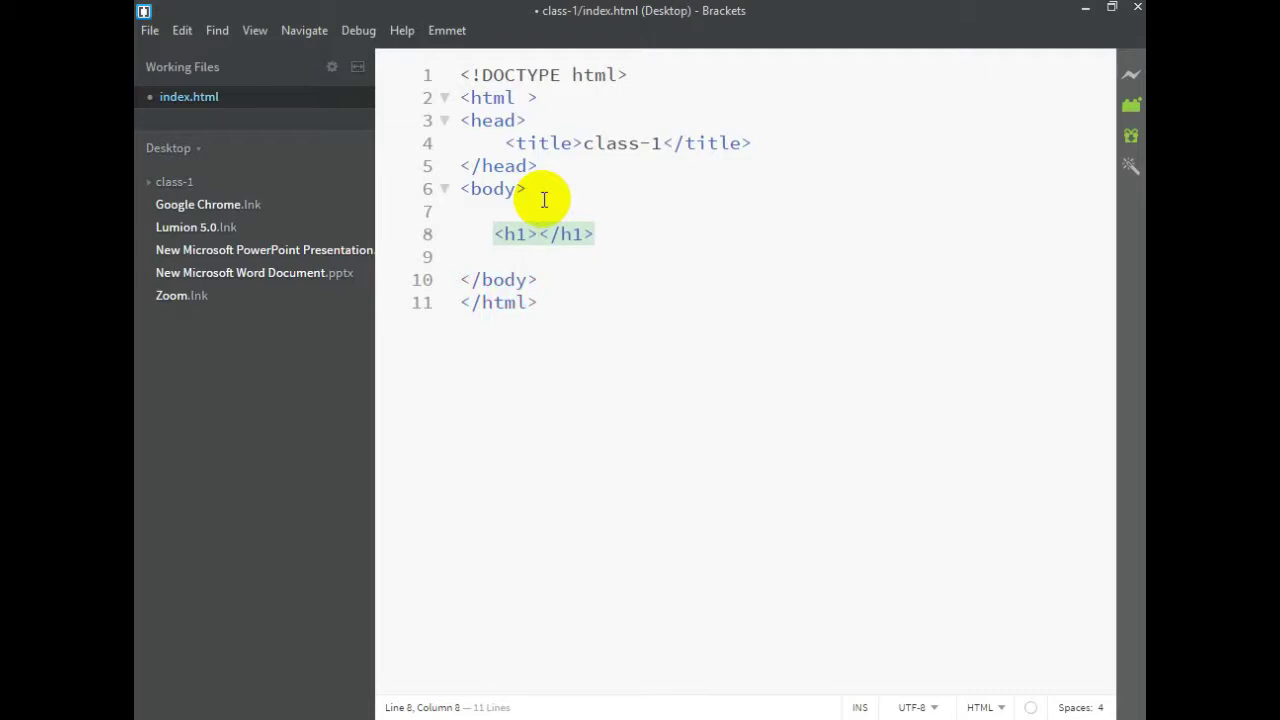
# Copy the selected headline from the Firefox article into the h1 element in Brackets and save index.html
pyautogui.hotkey('alt', 'Tab')
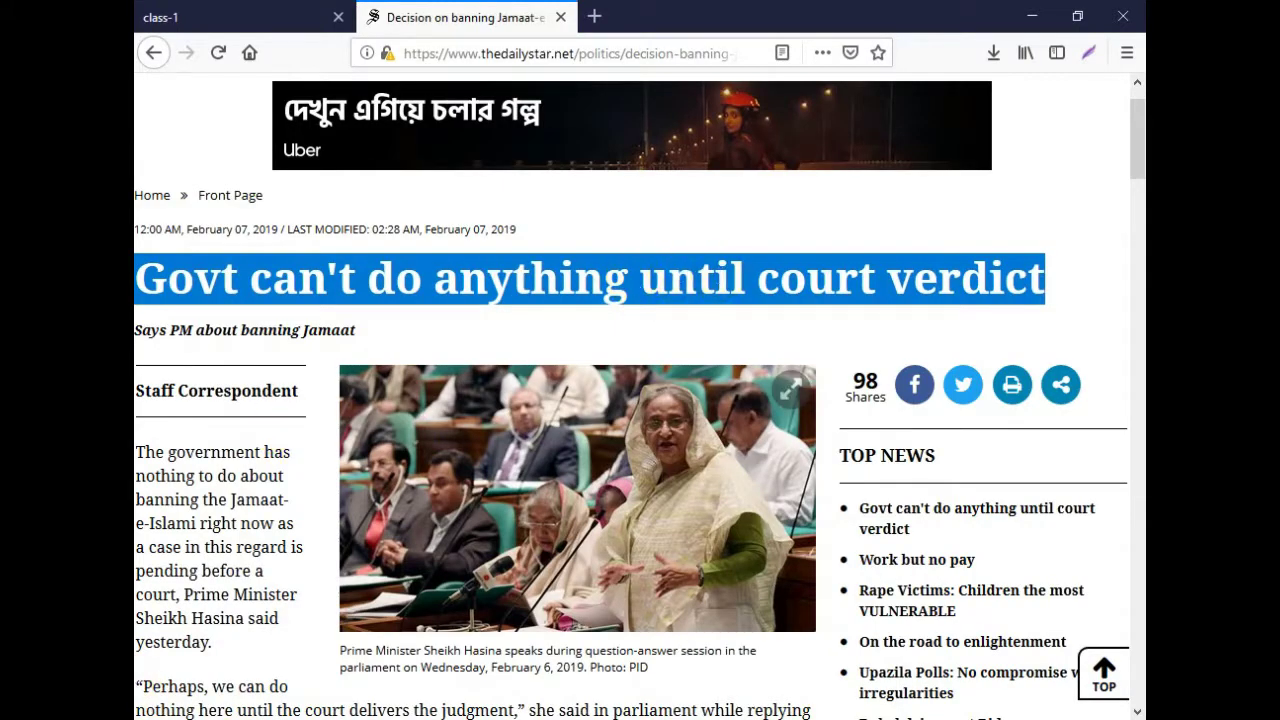
pyautogui.hotkey('ctrl', 'c')
pyautogui.hotkey('alt', 'Tab')
pyautogui.hotkey('ctrl', 'v')
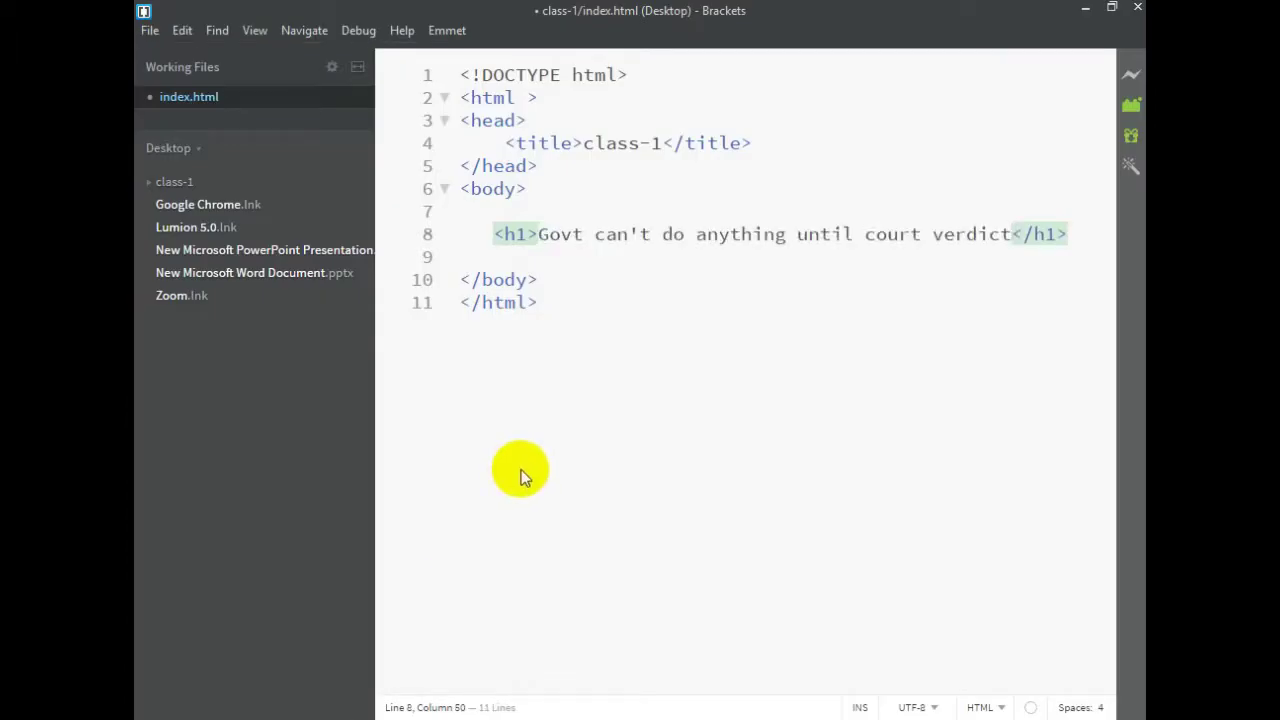
pyautogui.hotkey('ctrl', 's')
# Switch to Firefox and examine how the h1 headline is displayed on the class-1 page
pyautogui.hotkey('alt', 'Tab')
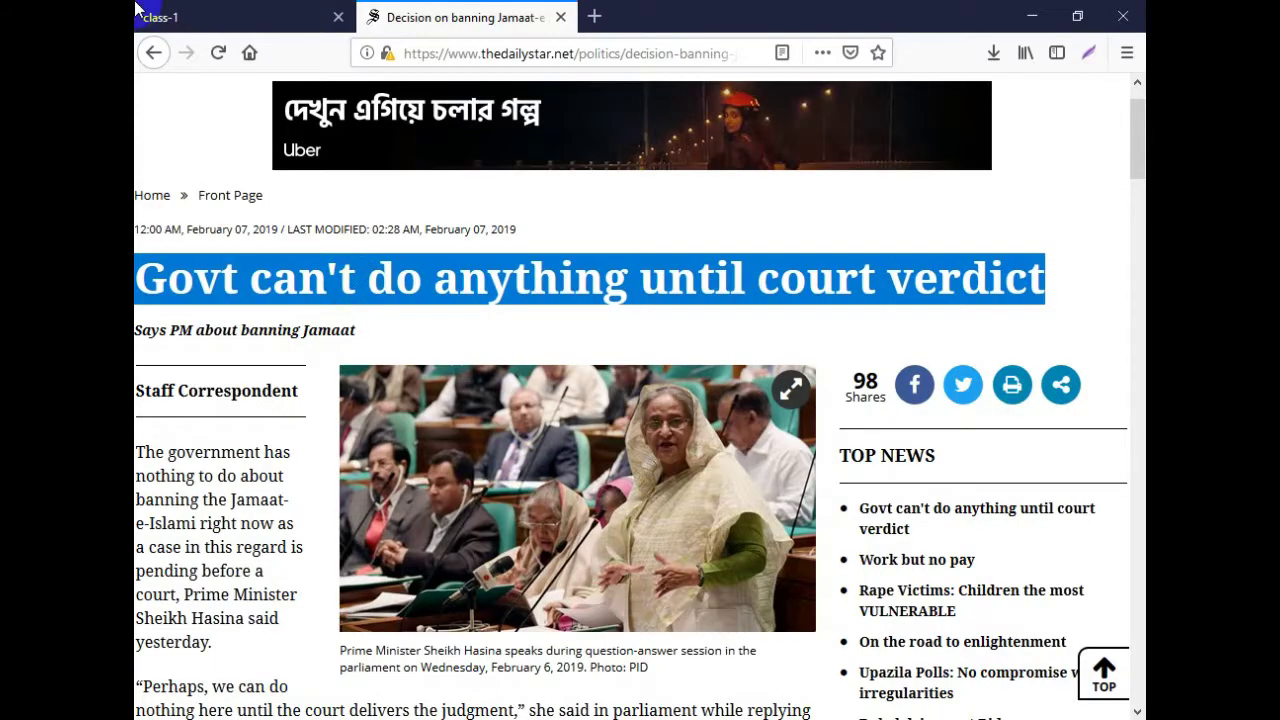
pyautogui.click(165, 18)
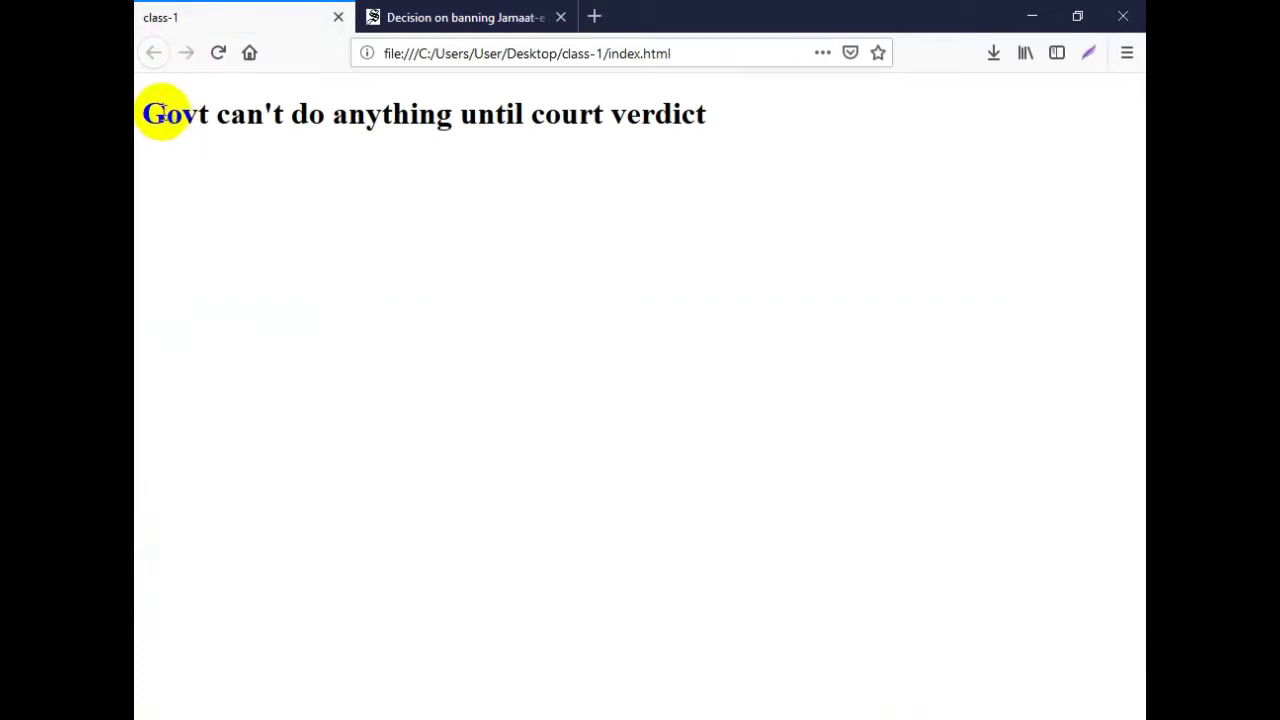
pyautogui.moveTo(165, 112); pyautogui.dragTo(710, 116)
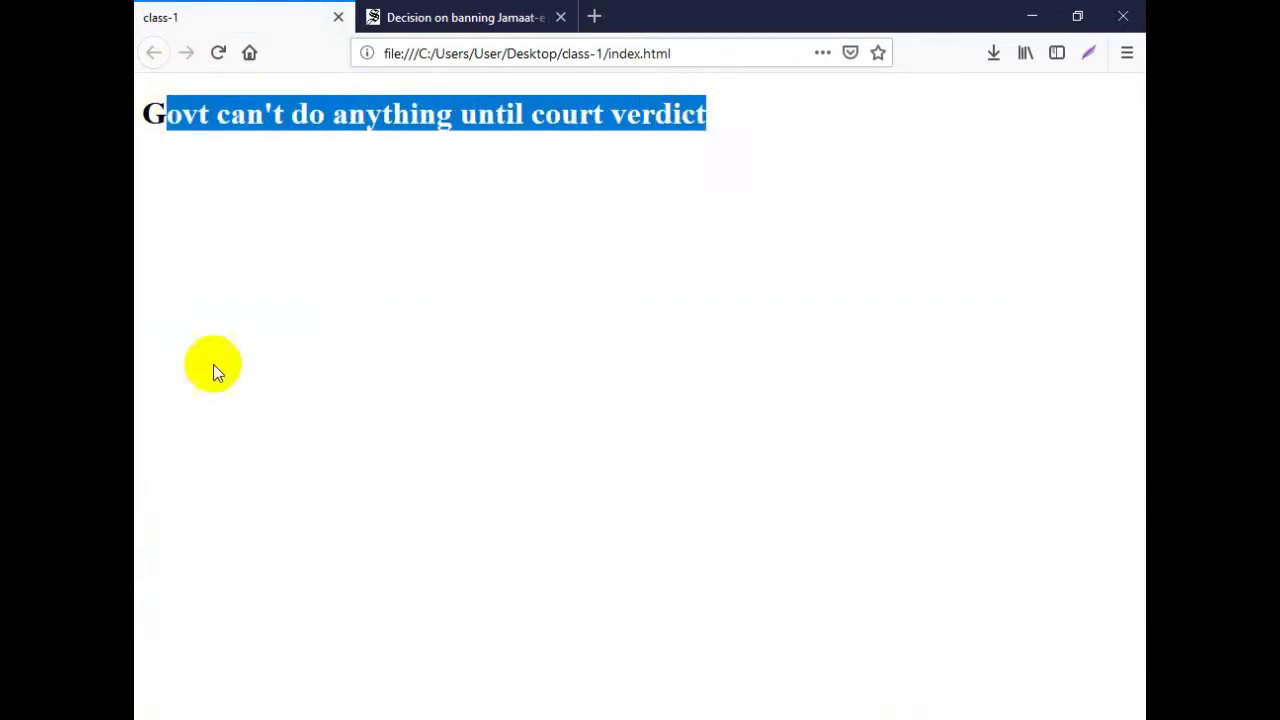
# Back in Brackets, paste the headline as plain text on the empty line above the h1 and save index.html
pyautogui.click(286, 714)
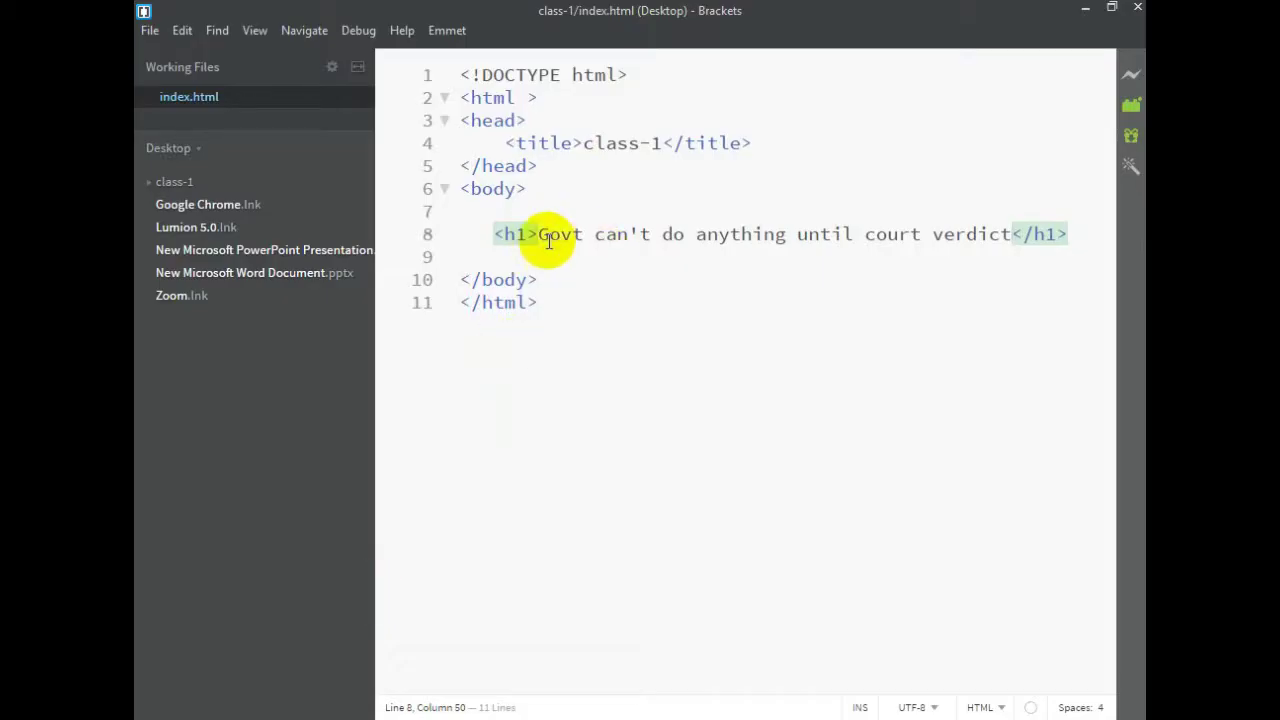
pyautogui.click(553, 205)
pyautogui.hotkey('ctrl', 'v')
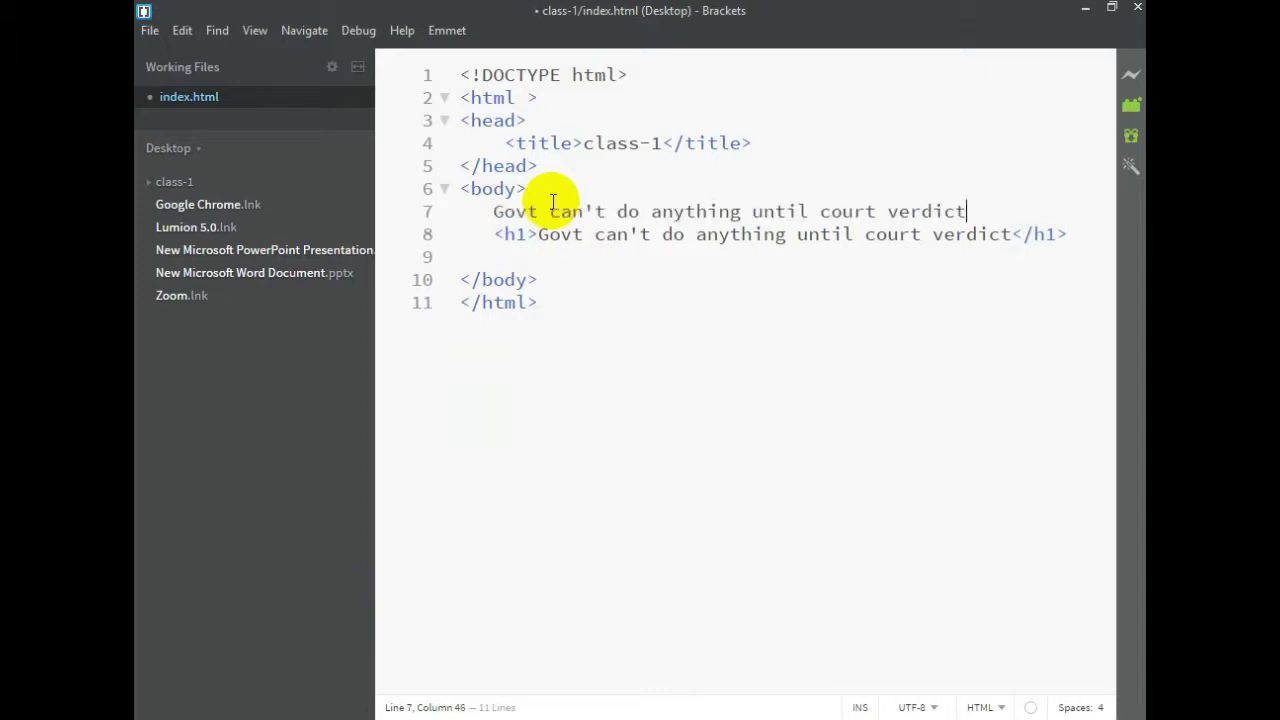
pyautogui.click(531, 205)
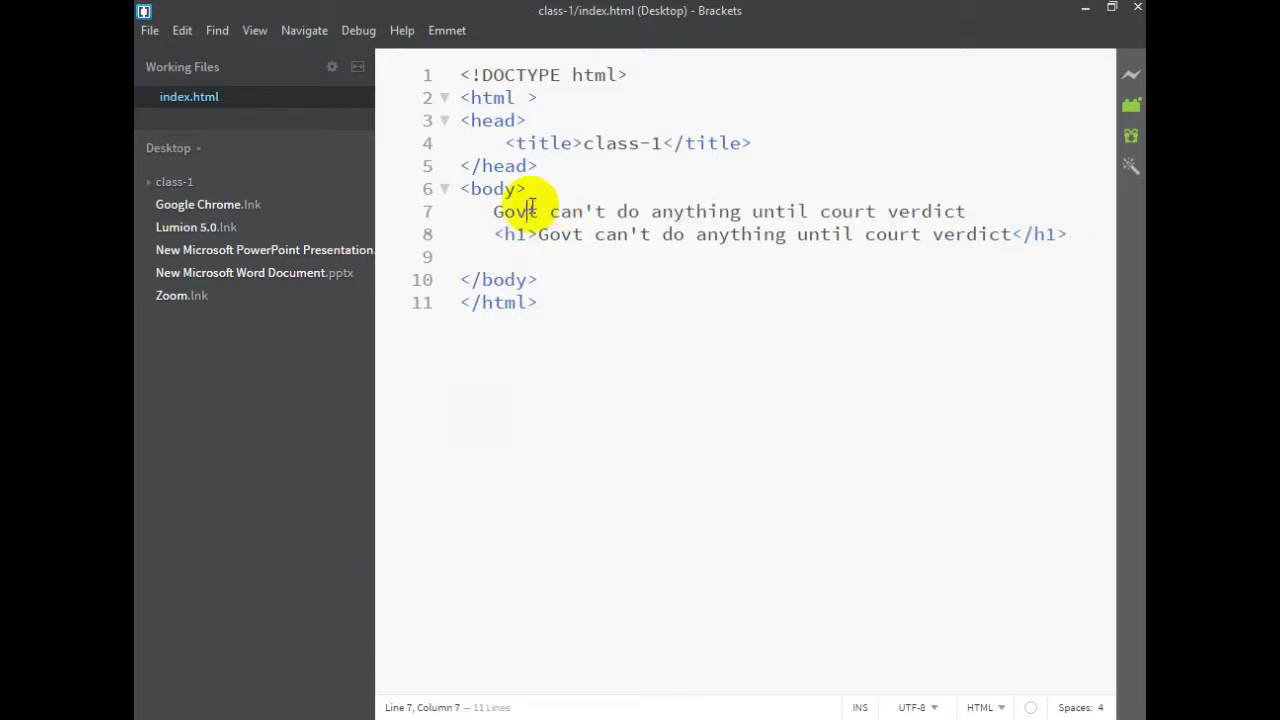
pyautogui.click(538, 238)
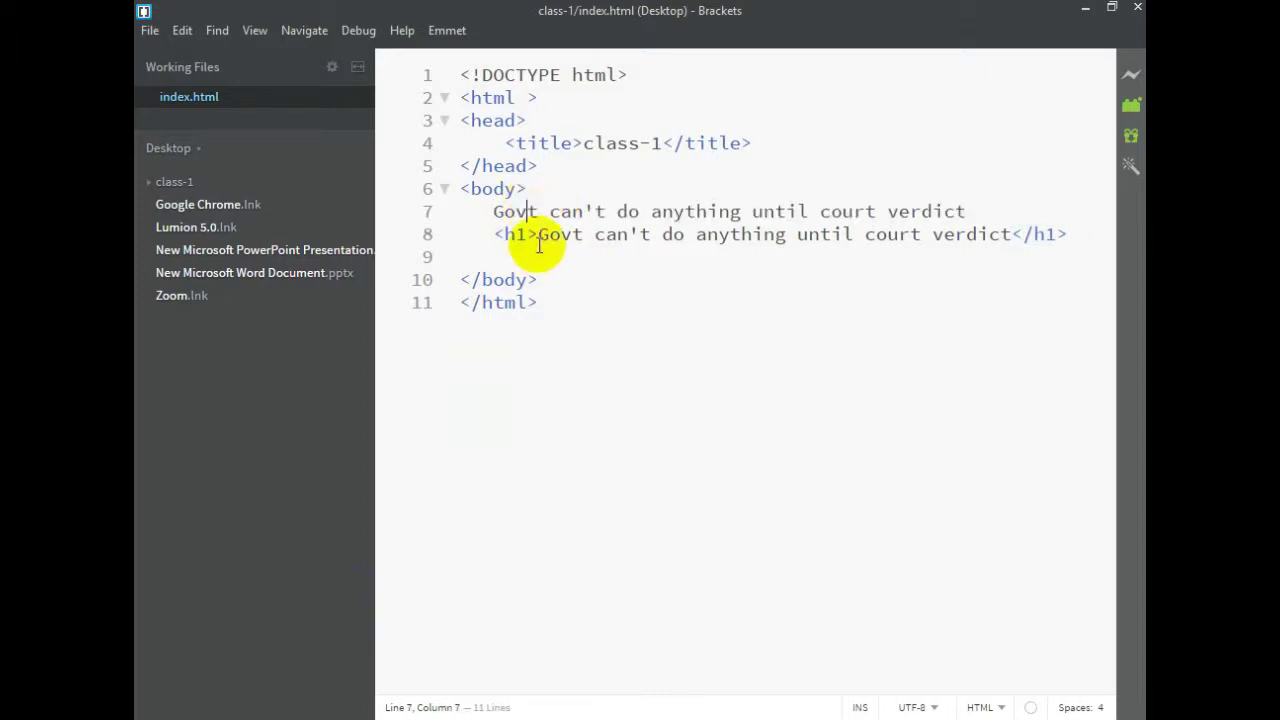
# Reload the class-1 page in Firefox and compare the plain-text headline with the h1 version
pyautogui.hotkey('alt', 'Tab')
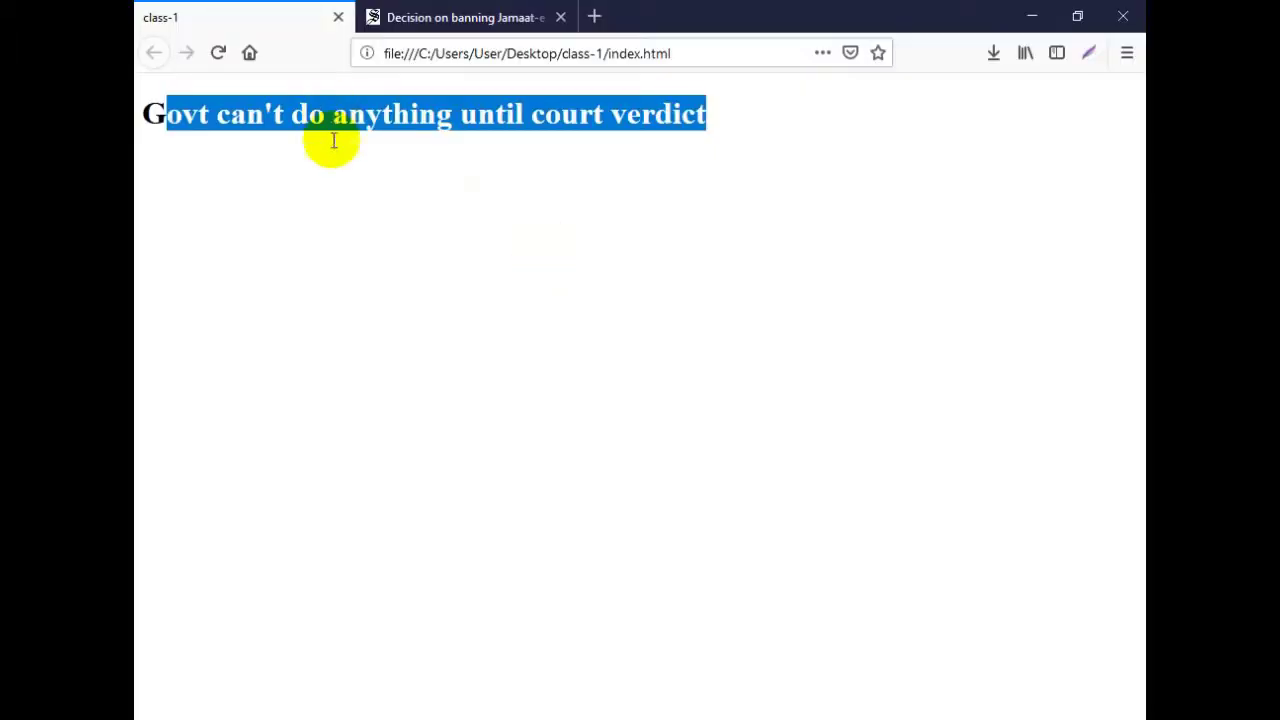
pyautogui.press('F5')
pyautogui.moveTo(160, 90); pyautogui.dragTo(406, 96)
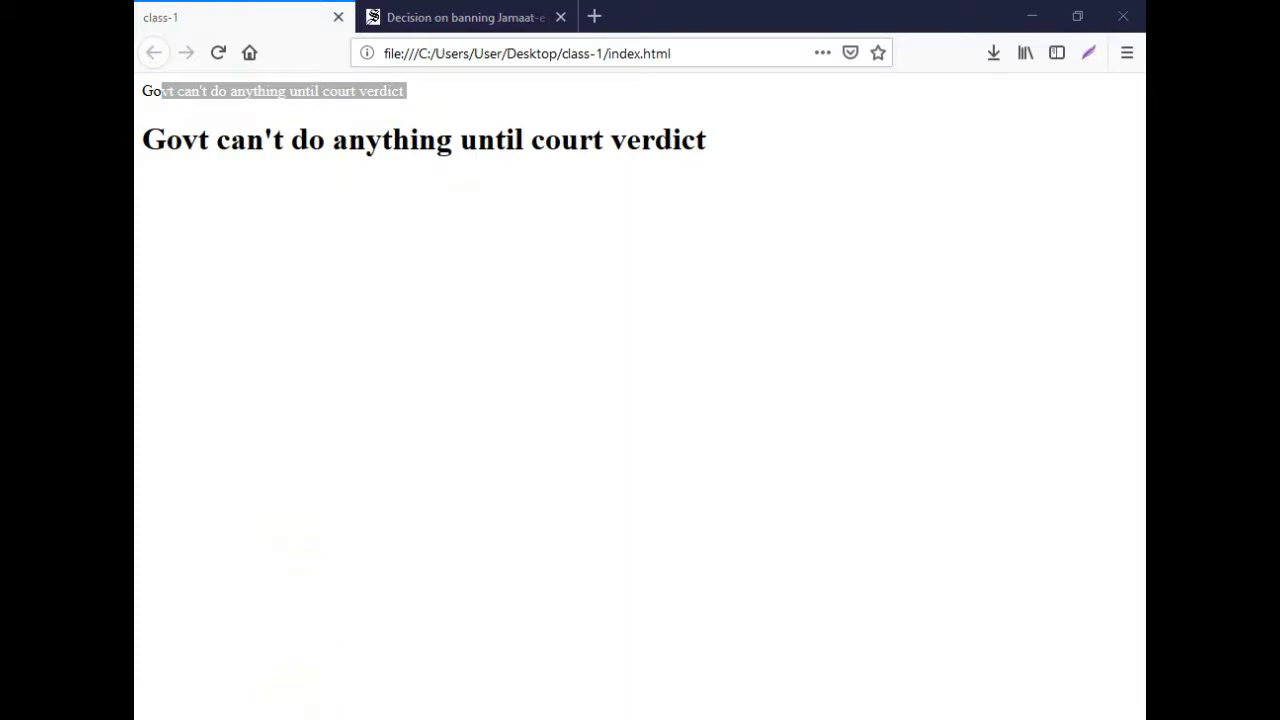
# Return to Brackets and delete the plain-text headline line above the h1
pyautogui.hotkey('alt', 'Tab')
pyautogui.moveTo(995, 212); pyautogui.dragTo(977, 194)
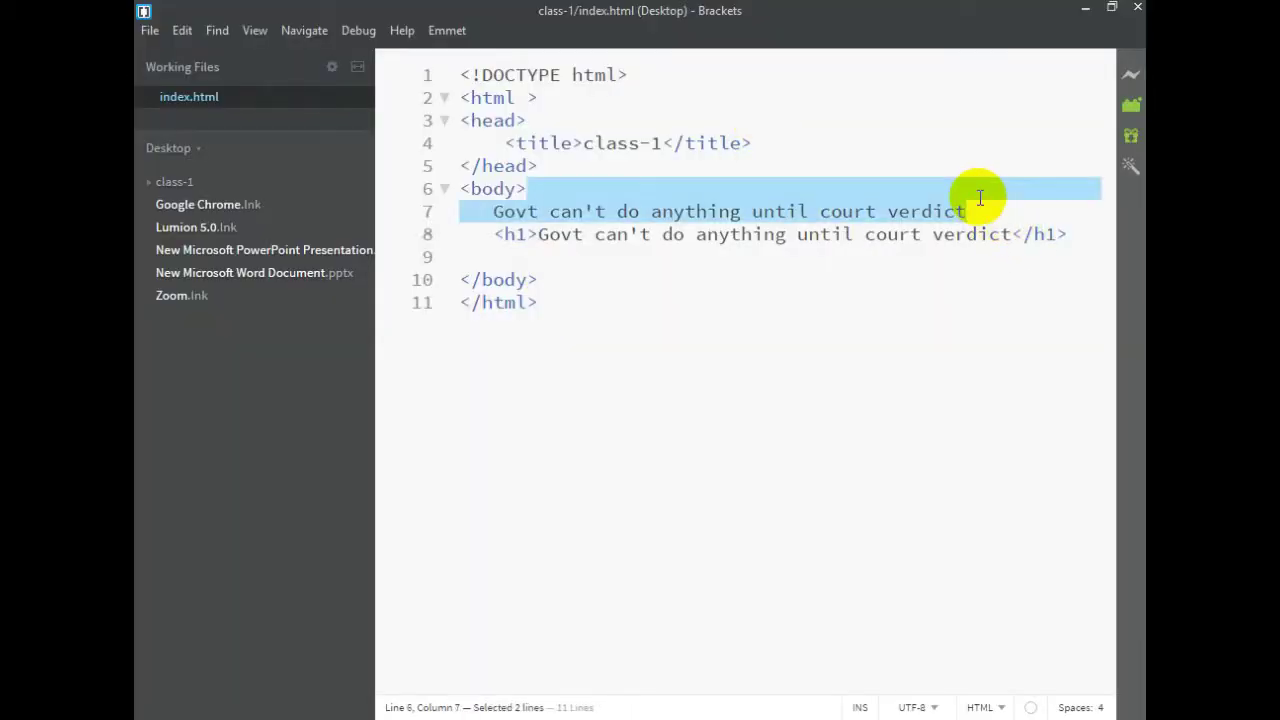
pyautogui.press('BackSpace')
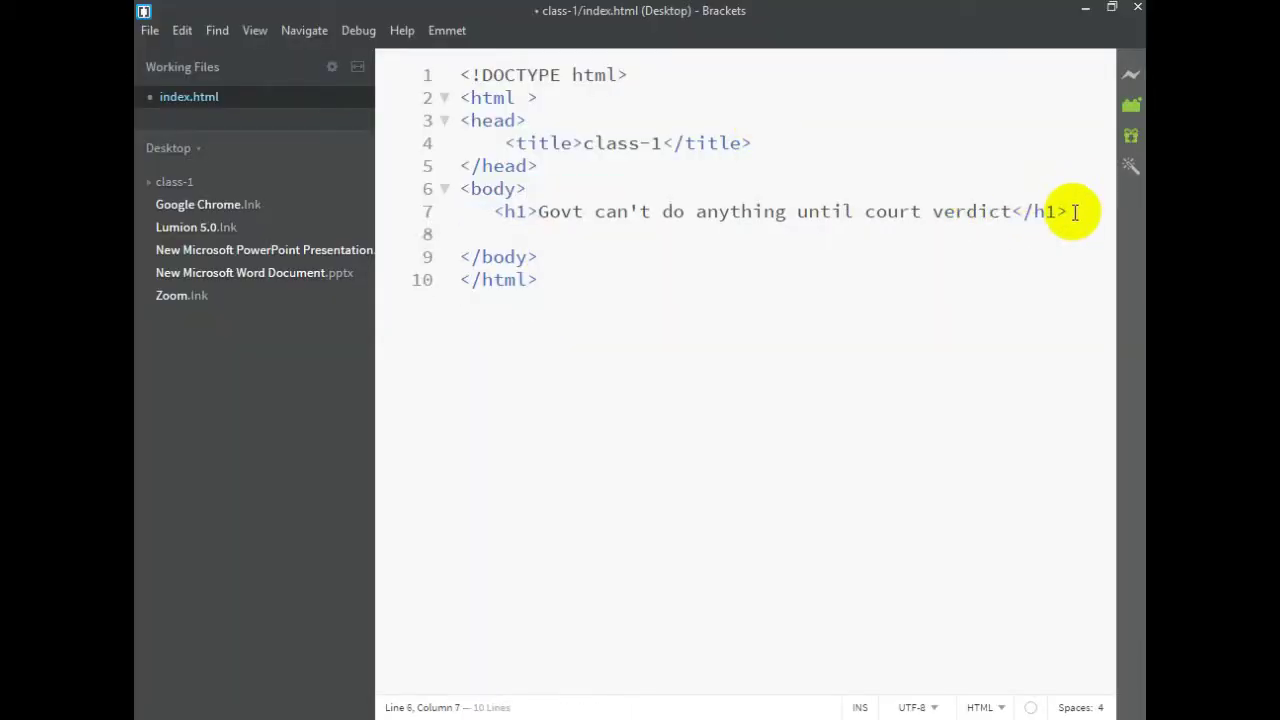
# Duplicate the h1 headline line and change the copy's opening and closing tags to h2
pyautogui.click(560, 212)
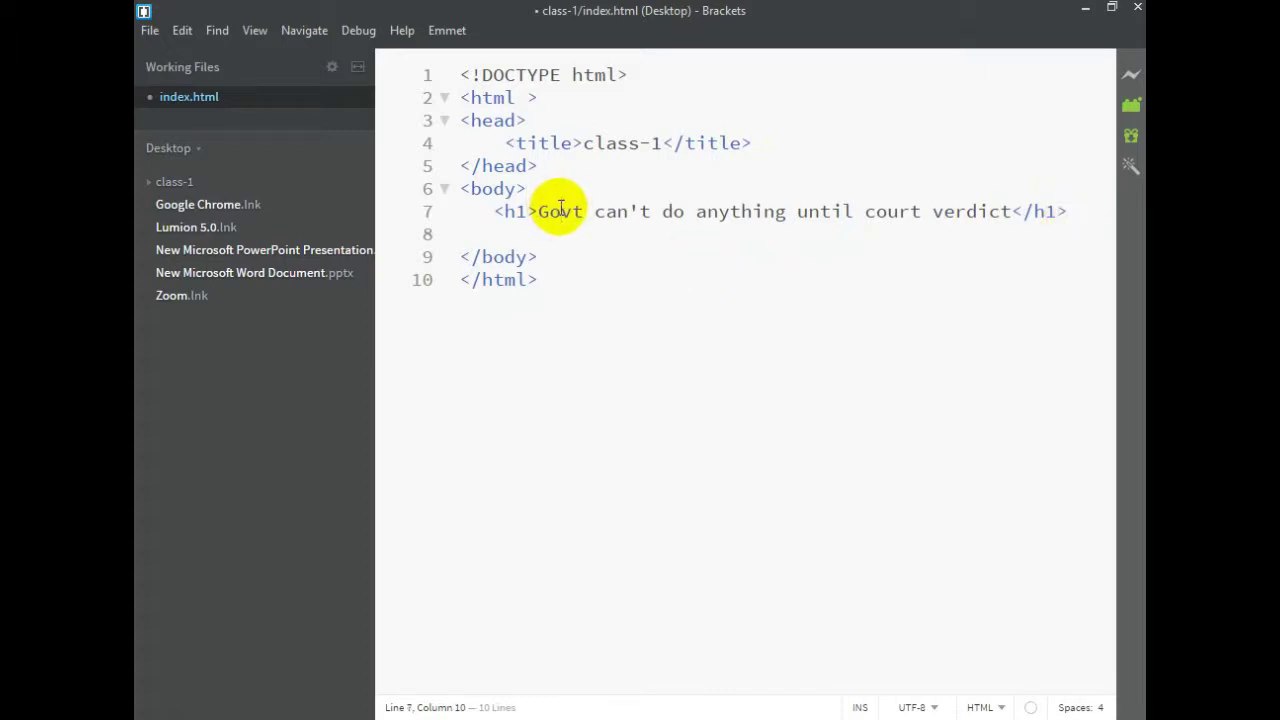
pyautogui.hotkey('ctrl', 'd')
pyautogui.moveTo(540, 236); pyautogui.dragTo(530, 236)
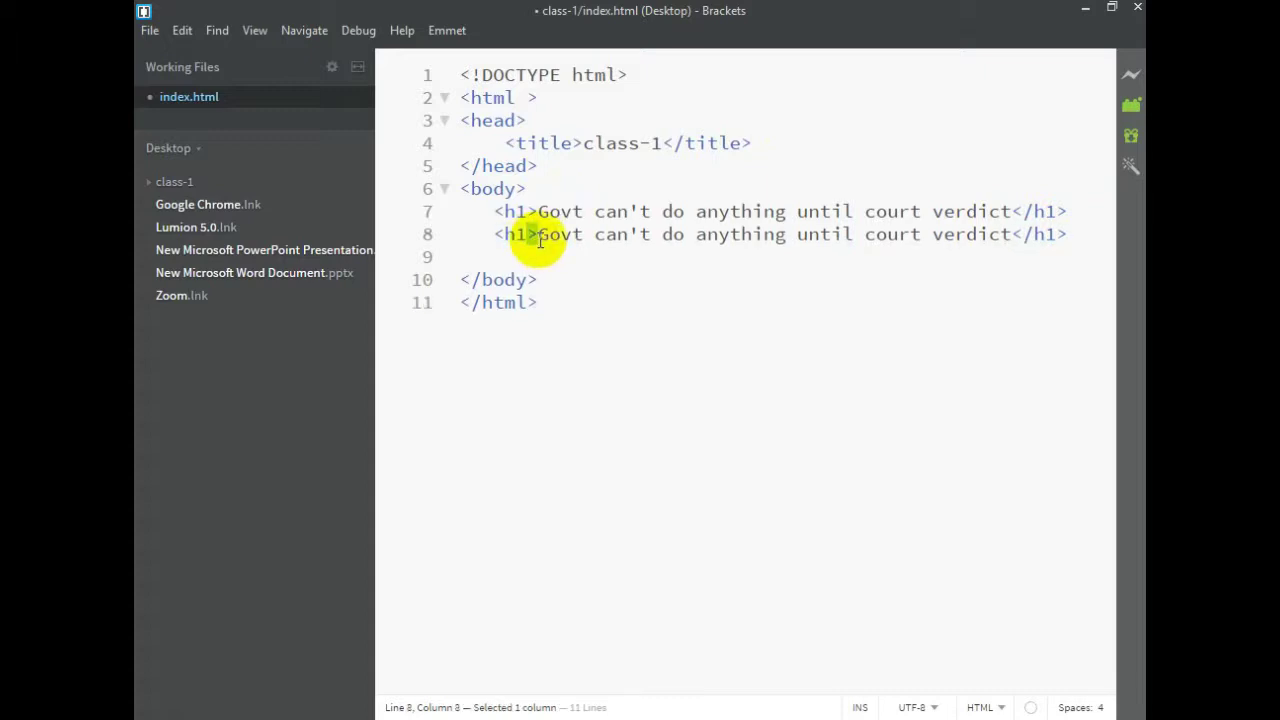
pyautogui.write('2')
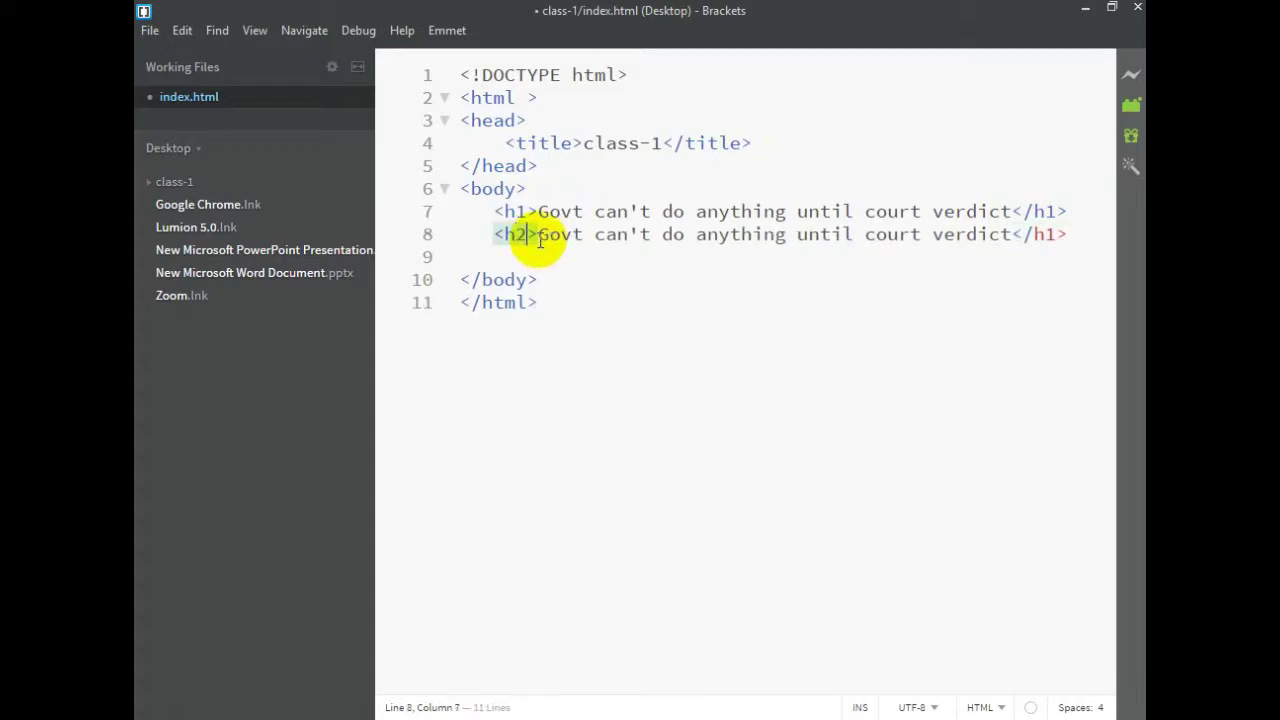
pyautogui.moveTo(1060, 236); pyautogui.dragTo(1050, 236)
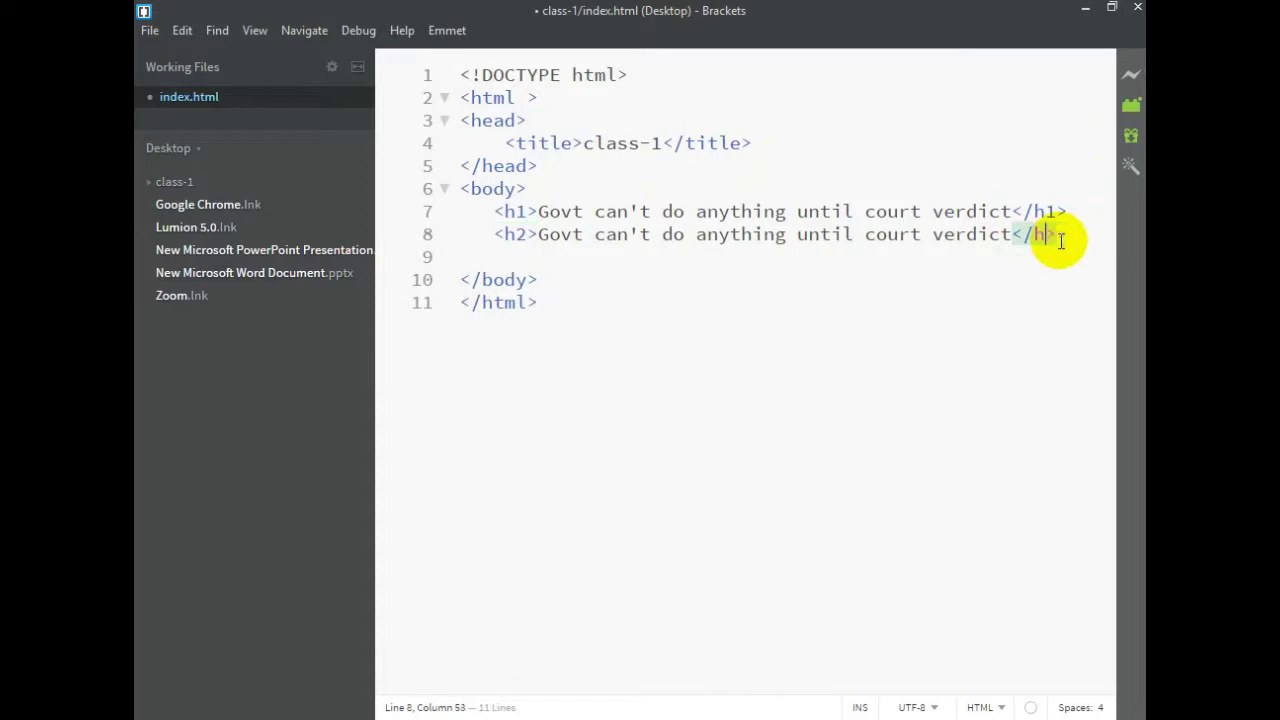
pyautogui.write('2')
# Duplicate the h2 headline line and change the copy's opening and closing tags to h3
pyautogui.hotkey('ctrl', 'd')
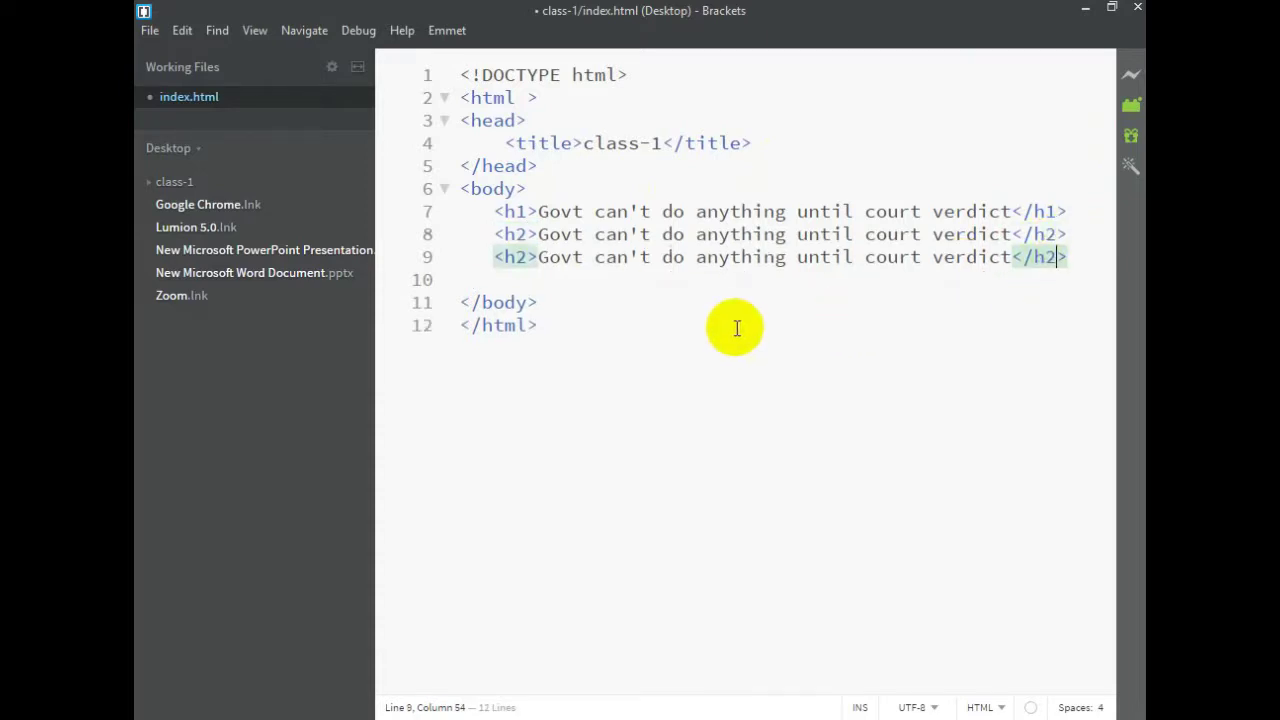
pyautogui.click(529, 259)
pyautogui.press('BackSpace')
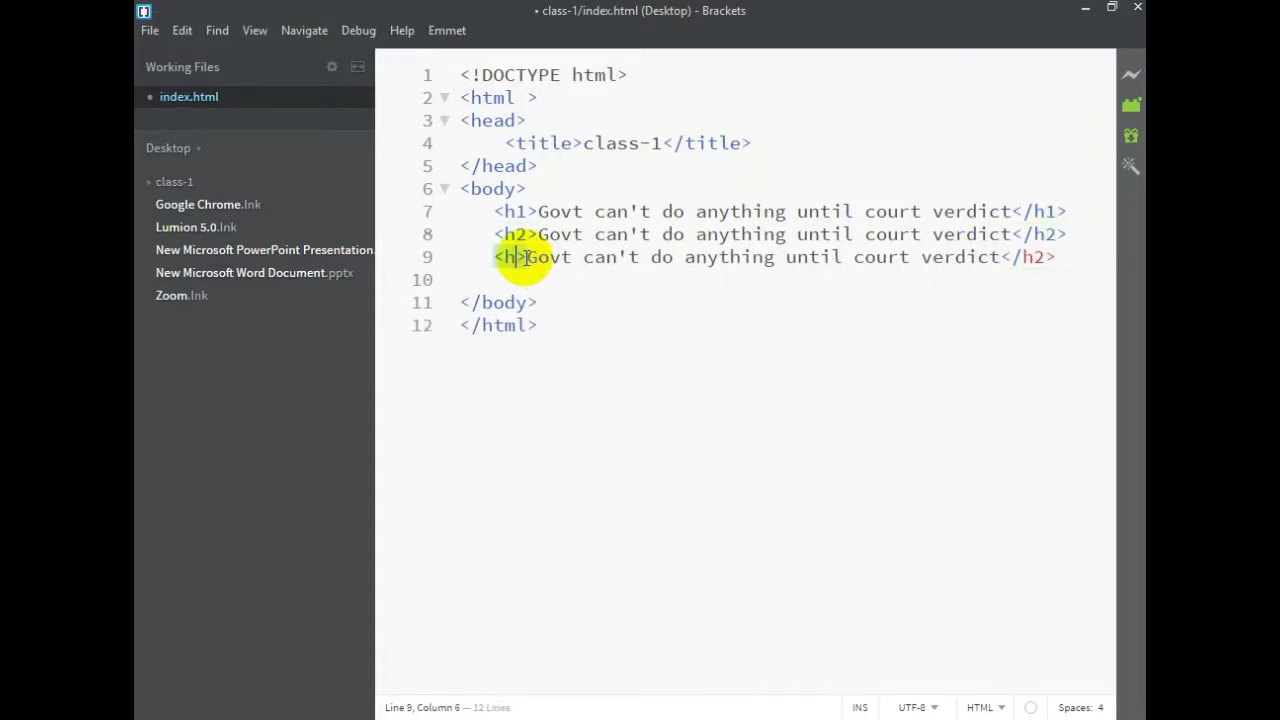
pyautogui.write('3')
pyautogui.click(1056, 258)
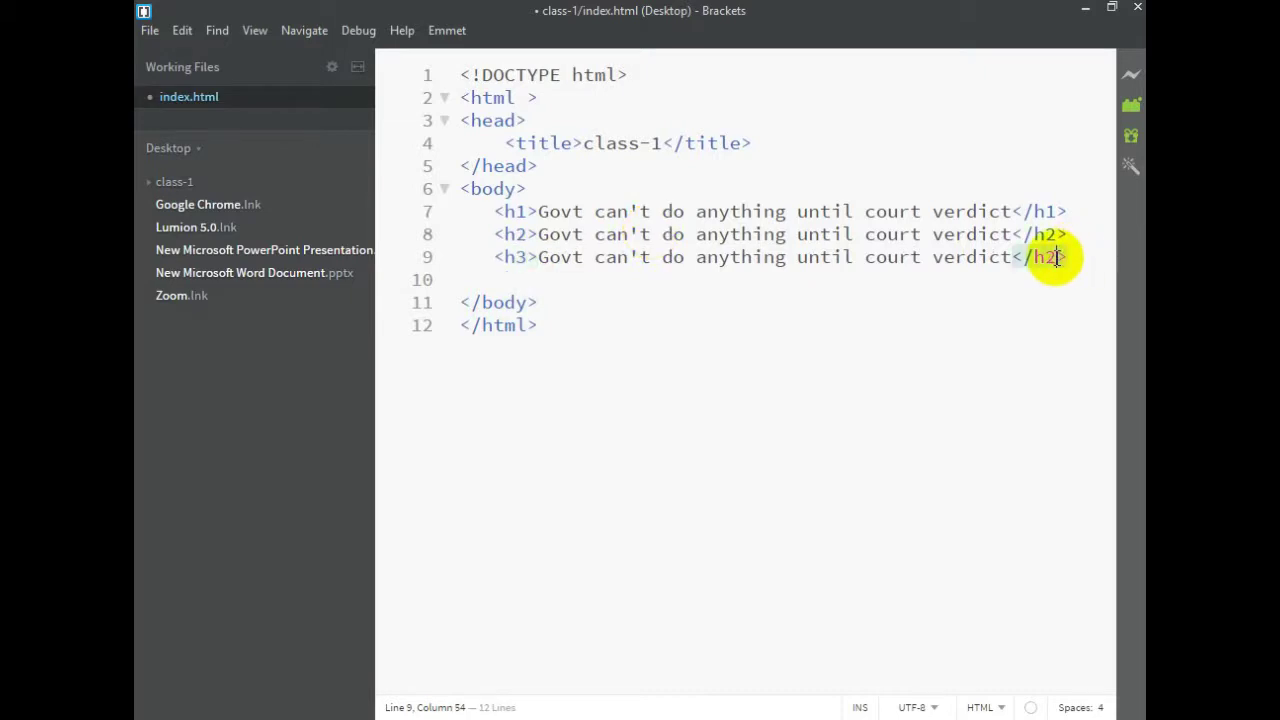
pyautogui.press('BackSpace')
pyautogui.write('3')
# Duplicate the h3 headline line and change the copy's opening and closing tags to h4
pyautogui.hotkey('ctrl', 'd')
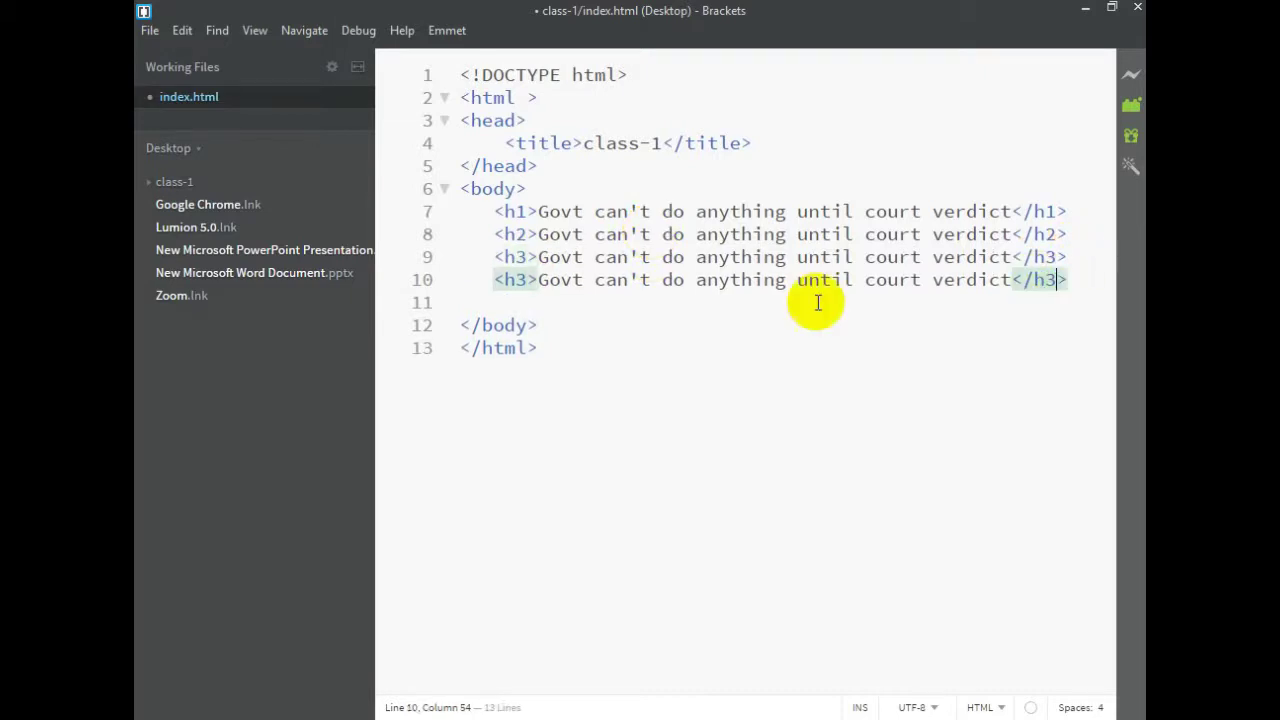
pyautogui.click(529, 280)
pyautogui.press('BackSpace')
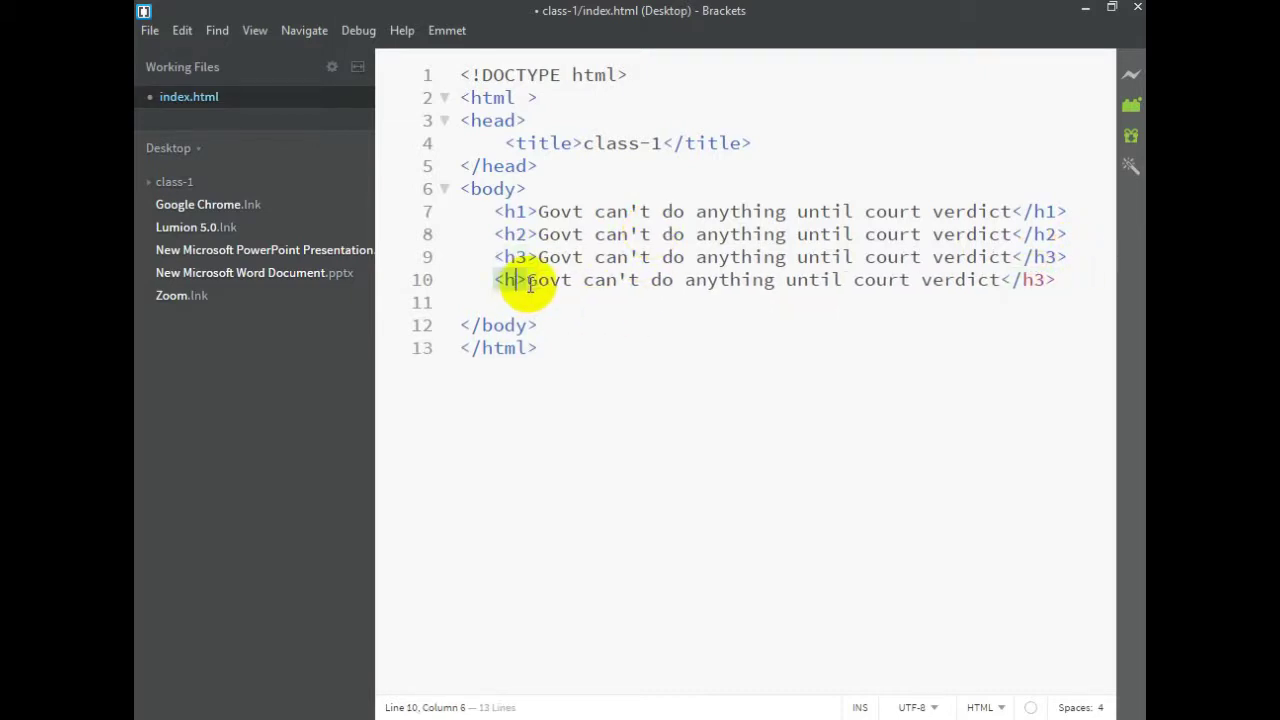
pyautogui.write('4')
pyautogui.click(1059, 281)
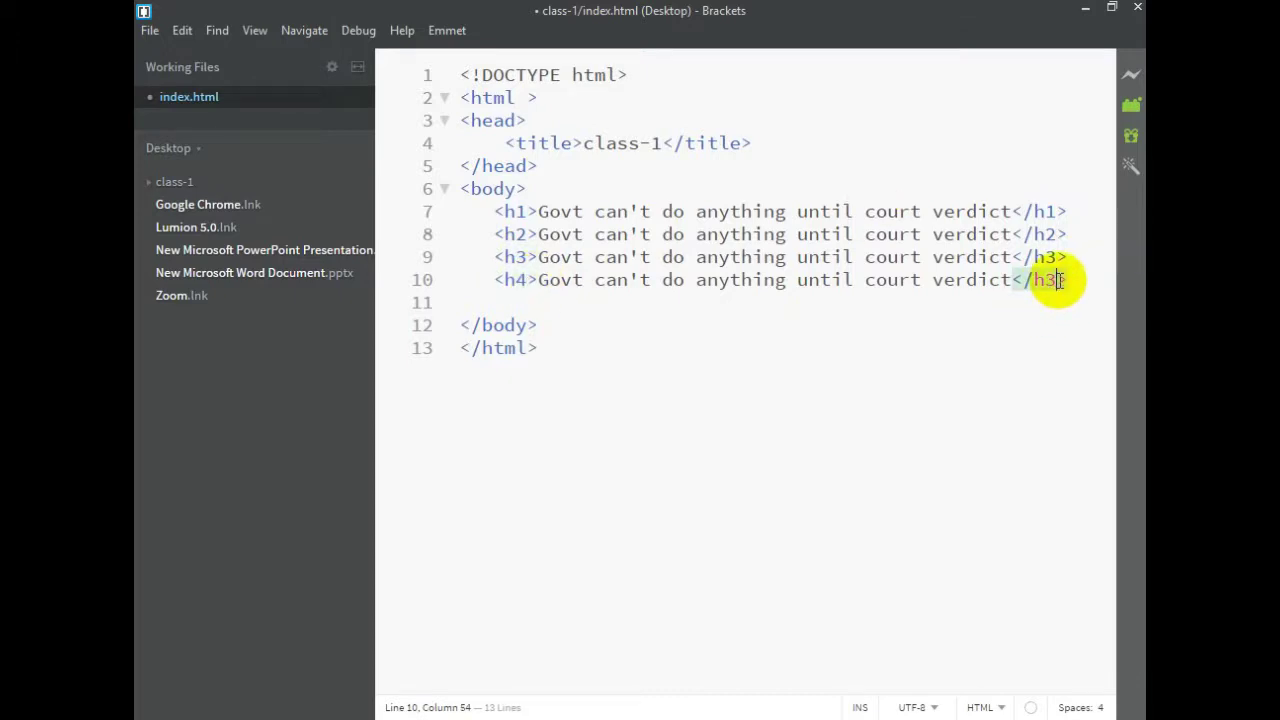
pyautogui.press('BackSpace')
pyautogui.write('4')
# Duplicate the h4 headline line and change the copy's opening and closing tags to h5
pyautogui.hotkey('ctrl', 'd')
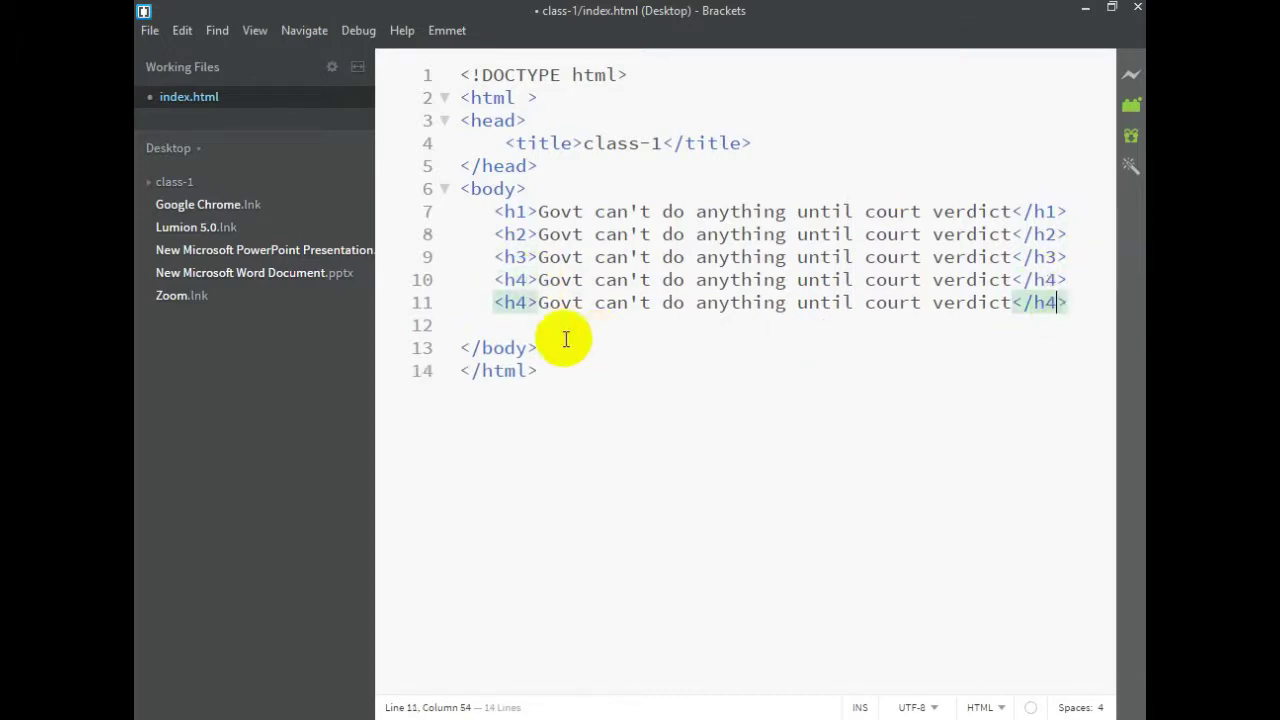
pyautogui.click(522, 302)
pyautogui.press('BackSpace')
pyautogui.write('5')
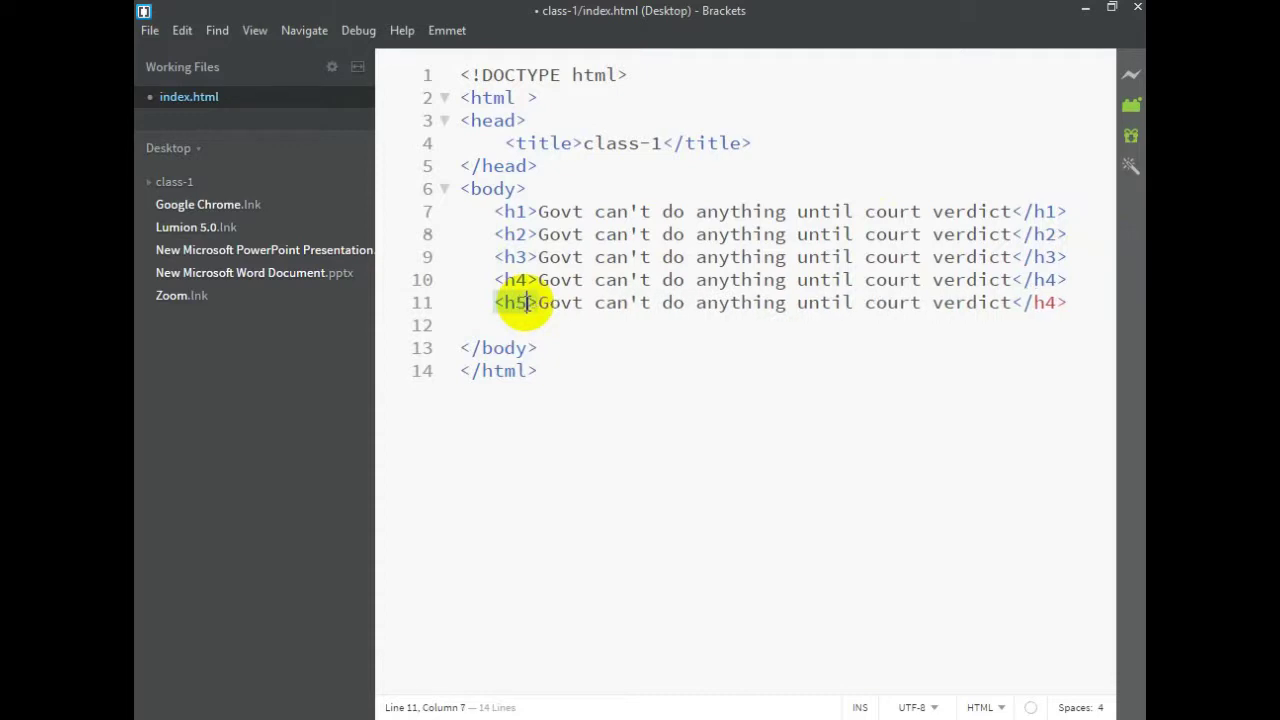
pyautogui.click(1059, 303)
pyautogui.press('BackSpace')
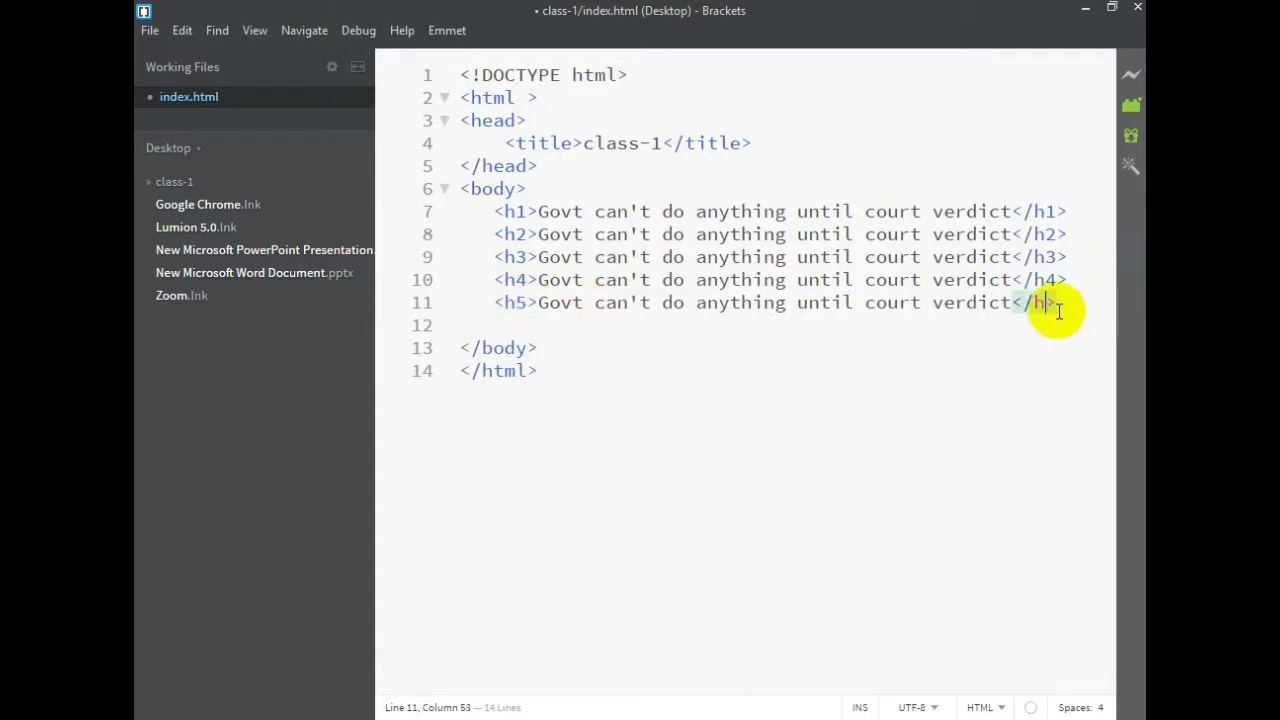
pyautogui.write('5')
# Duplicate the h5 headline line and change the copy's opening and closing tags to h6
pyautogui.hotkey('ctrl', 'd')
pyautogui.click(528, 327)
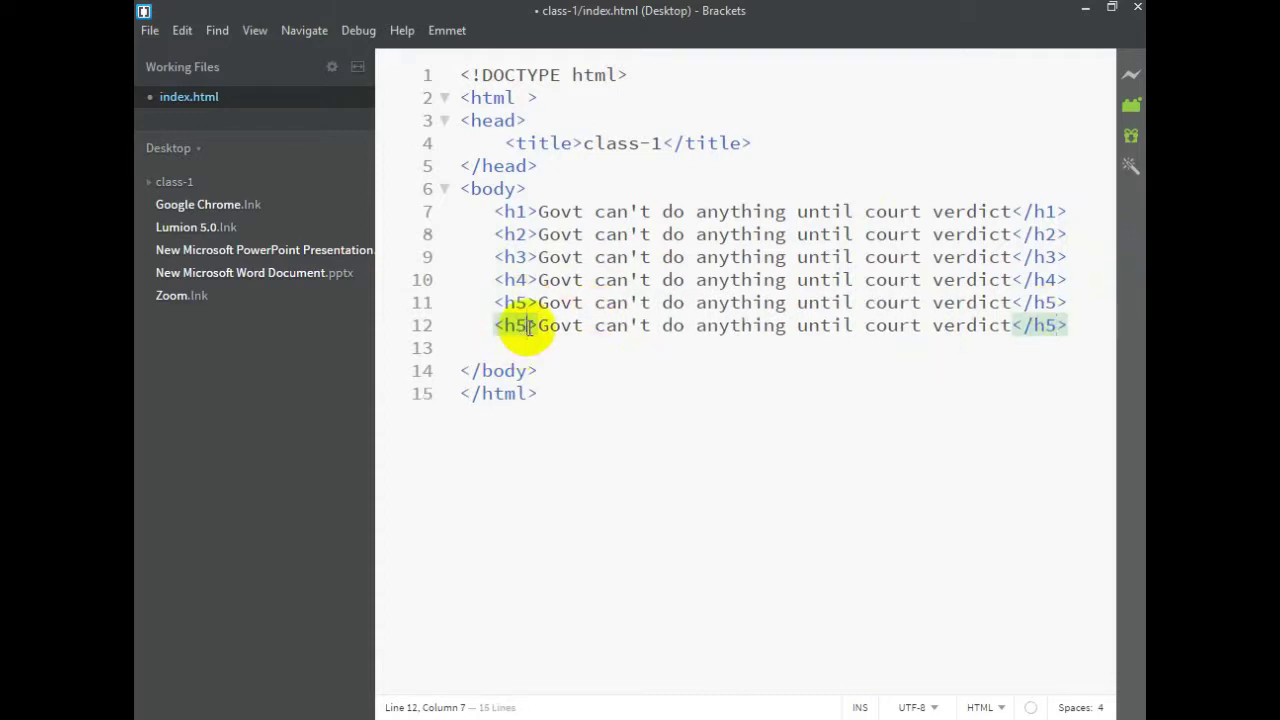
pyautogui.press('BackSpace')
pyautogui.write('6')
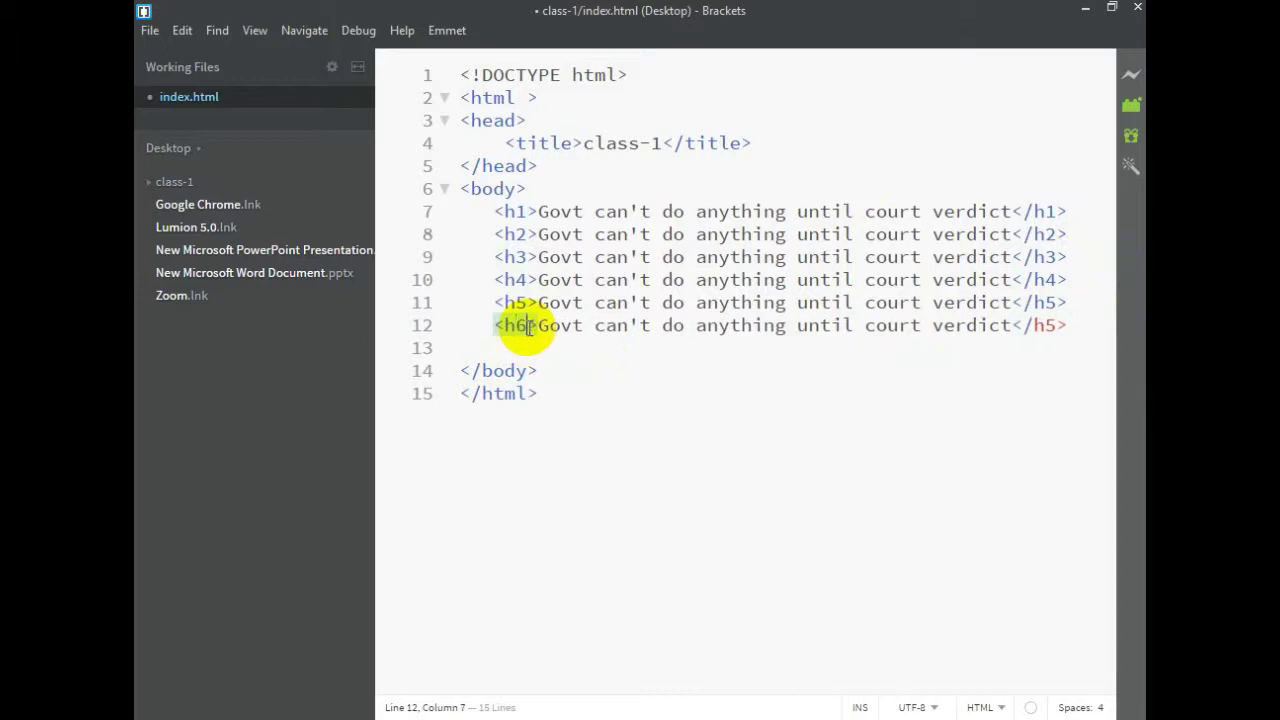
pyautogui.click(1059, 325)
pyautogui.press('BackSpace')
pyautogui.write('6')
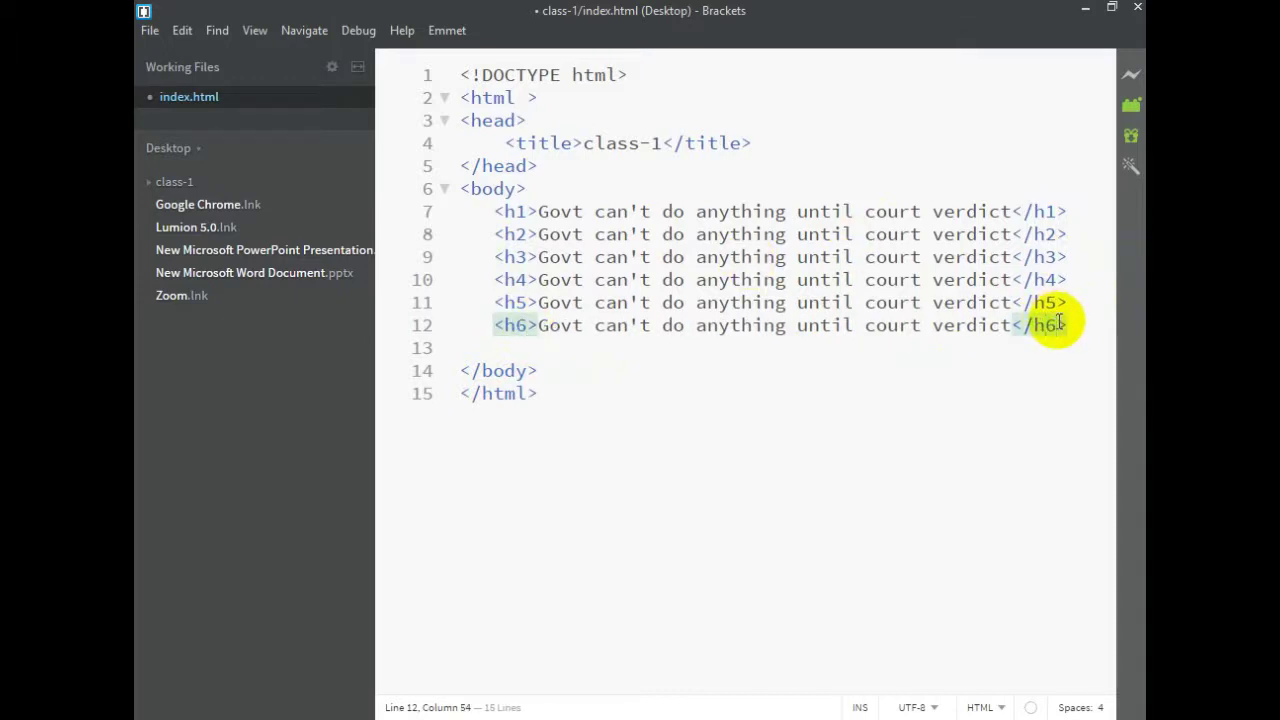
# Save index.html and reload the class-1 page in Firefox to compare the h1 to h6 heading sizes
pyautogui.hotkey('ctrl', 's')
pyautogui.hotkey('alt', 'Tab')
pyautogui.press('F5')
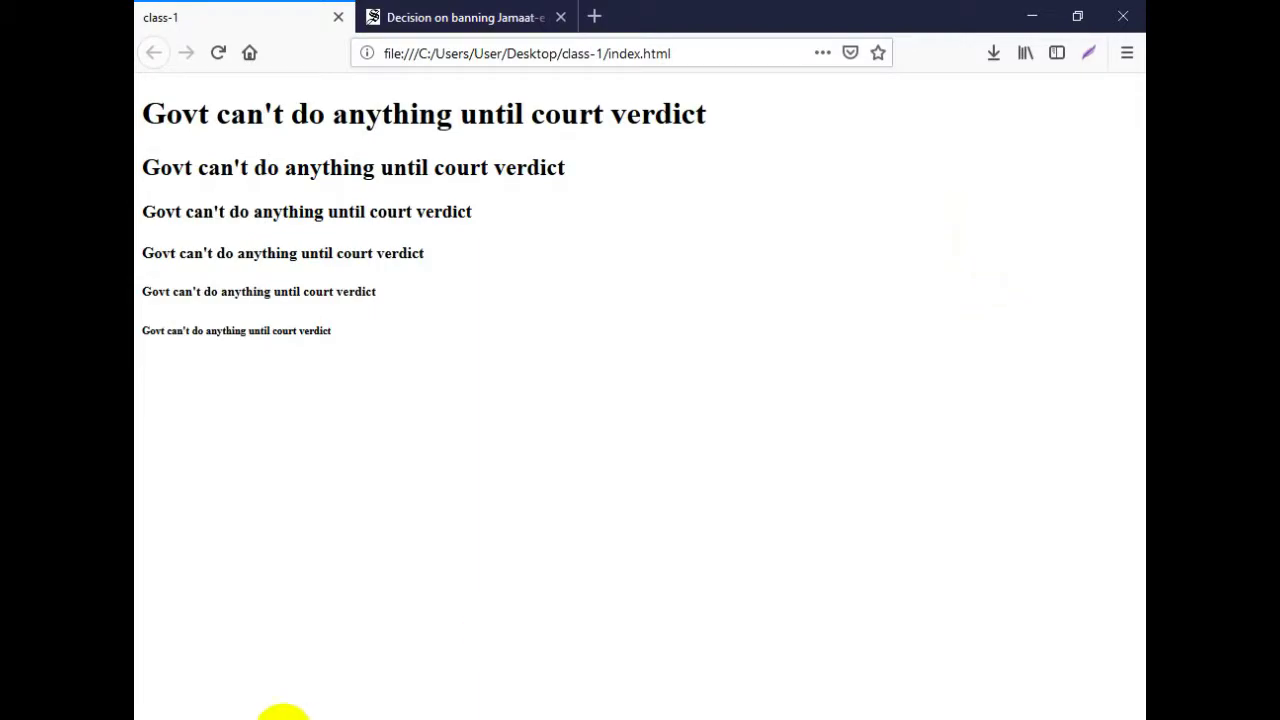
# Return to Brackets and delete the h2 to h6 headline lines below the h1
pyautogui.click(311, 716)
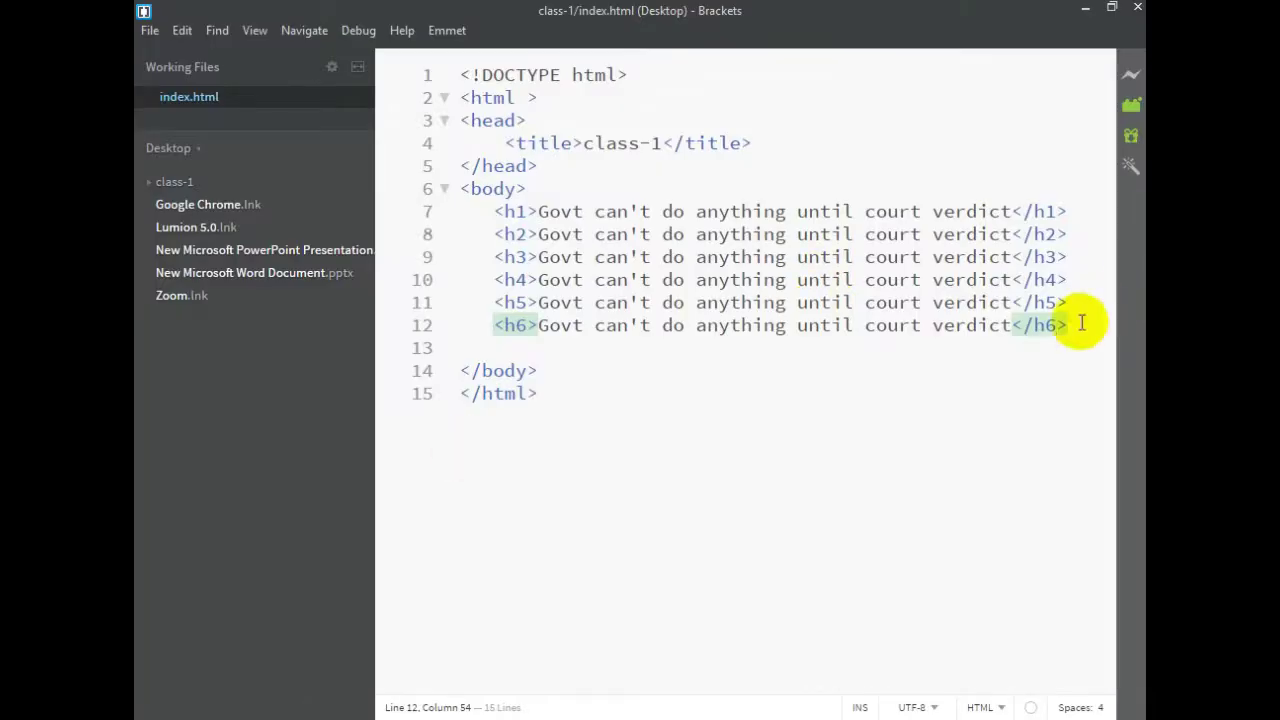
pyautogui.moveTo(1080, 323); pyautogui.dragTo(1083, 213)
pyautogui.press('BackSpace')
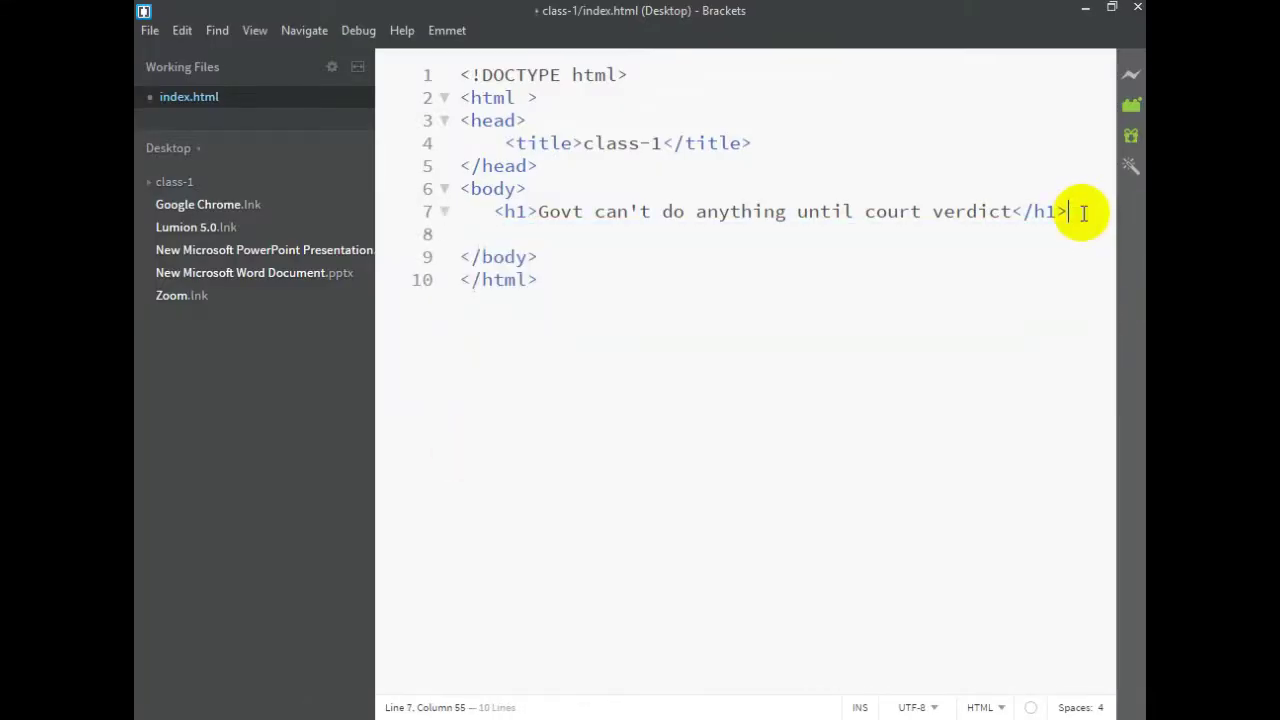
# Switch to the news article in Firefox and open its main photo on its own
pyautogui.click(1091, 16)
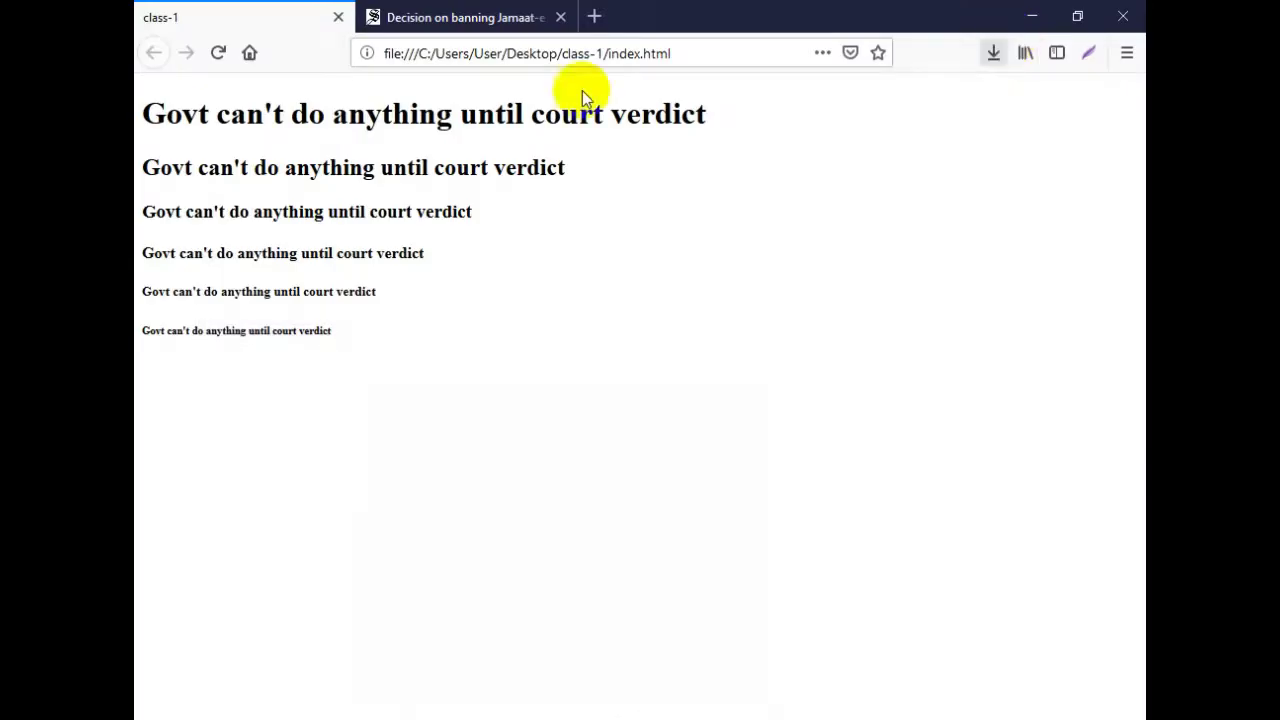
pyautogui.click(423, 12)
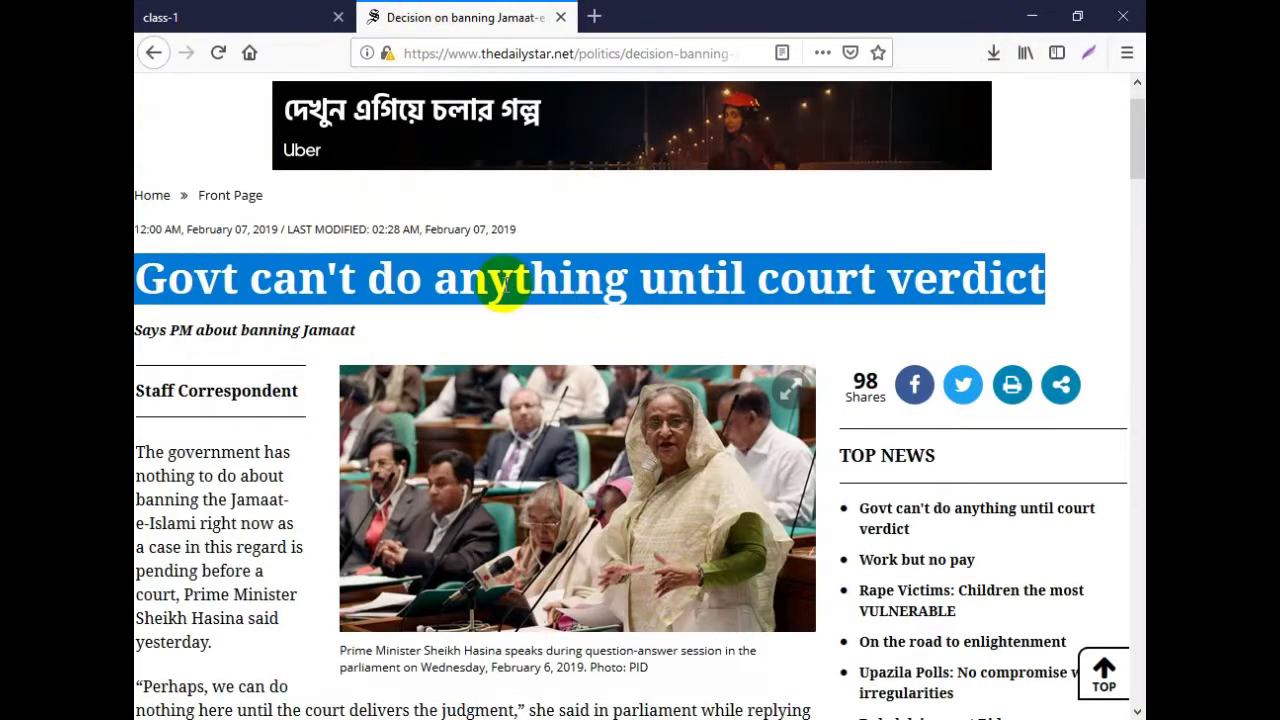
pyautogui.scroll(-1, 508, 284)
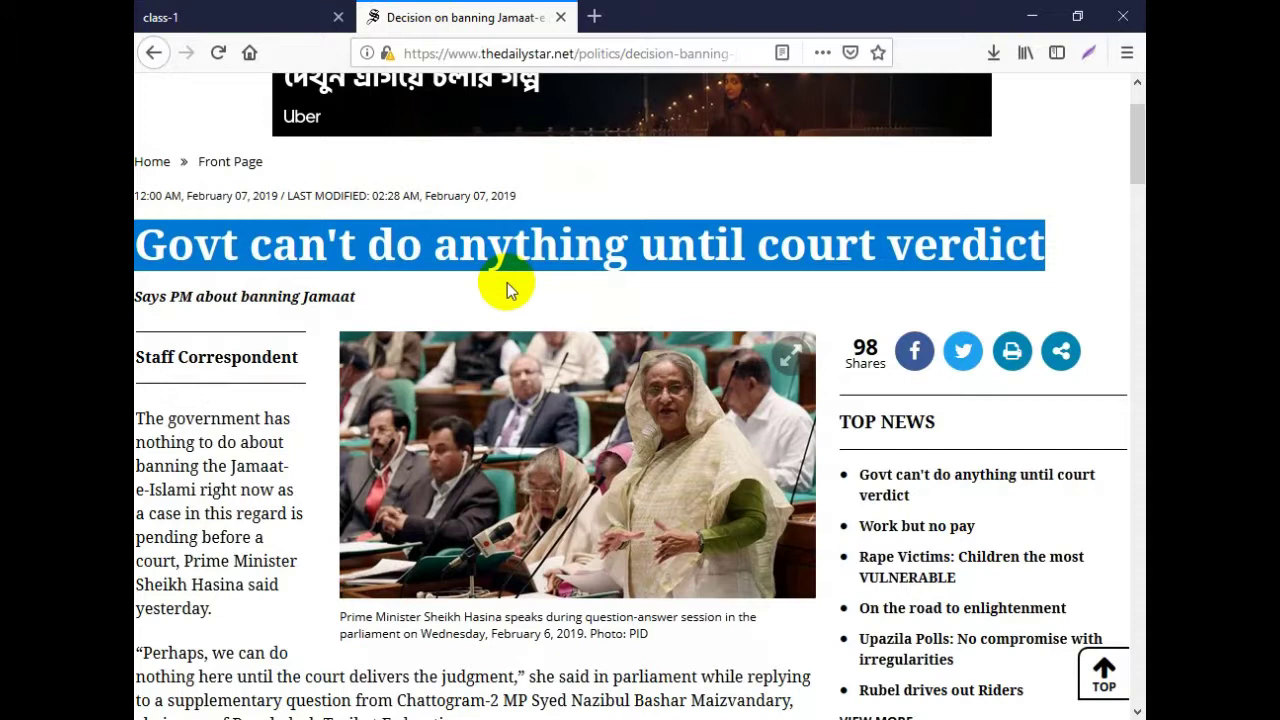
pyautogui.rightClick(487, 455)
pyautogui.click(506, 460)
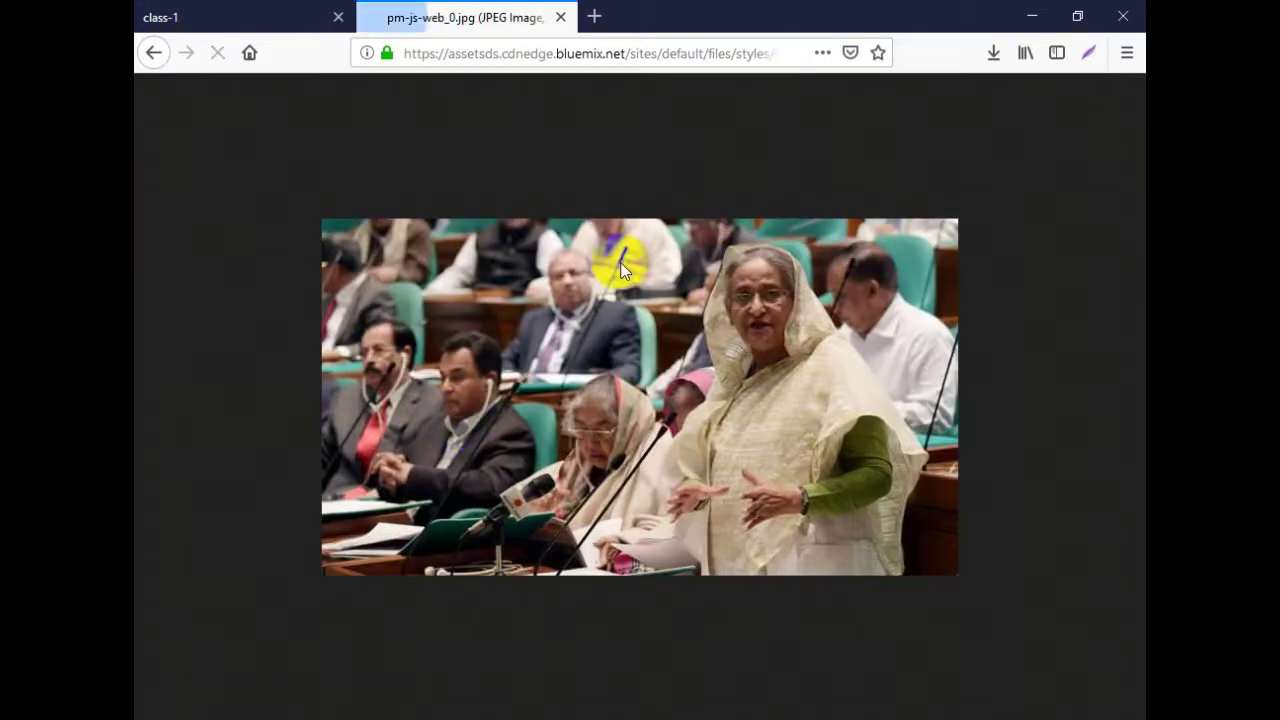
# Save the photo as pm-js-web_0.jpg in the Desktop's class-1 folder and go back to the article
pyautogui.rightClick(620, 262)
pyautogui.click(677, 327)
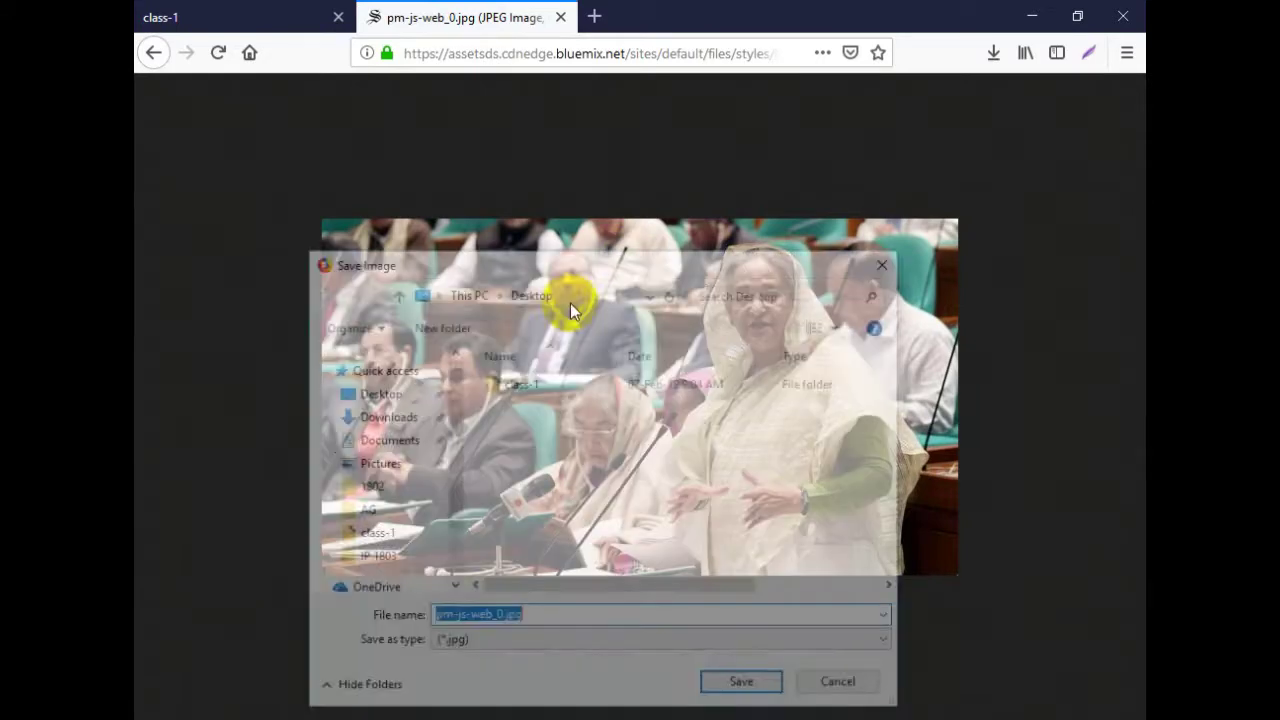
pyautogui.doubleClick(503, 373)
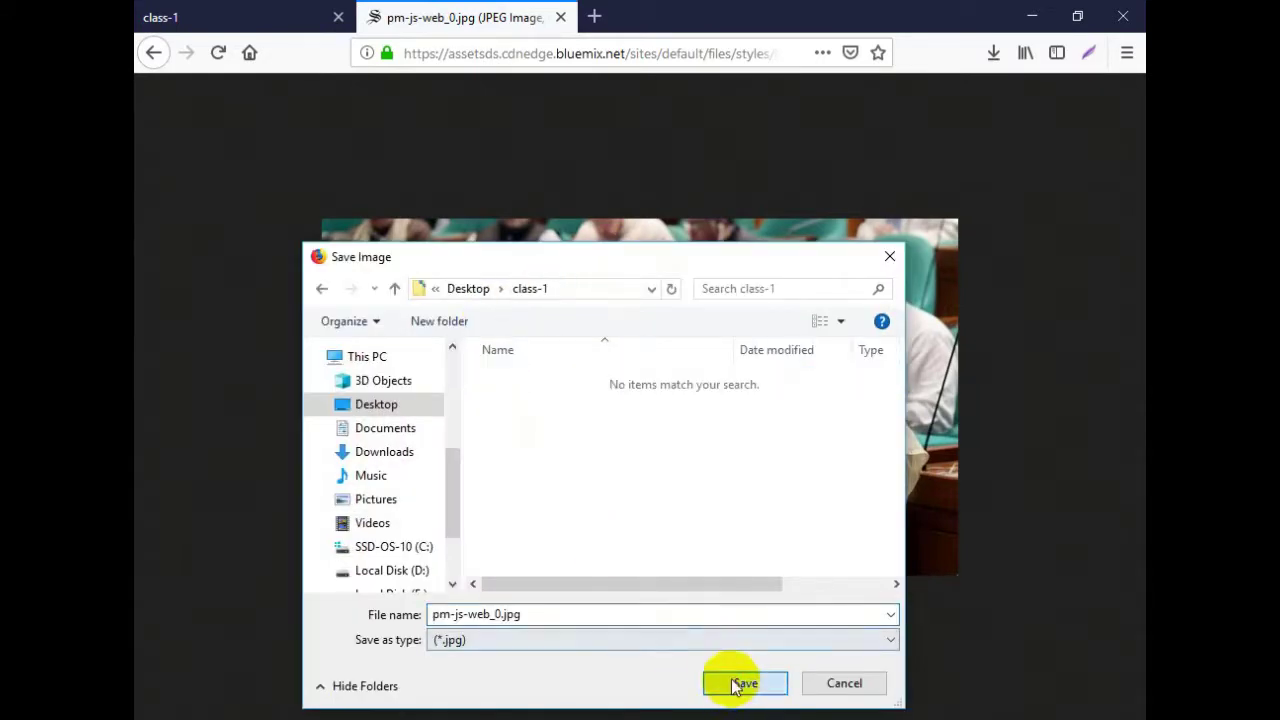
pyautogui.click(736, 680)
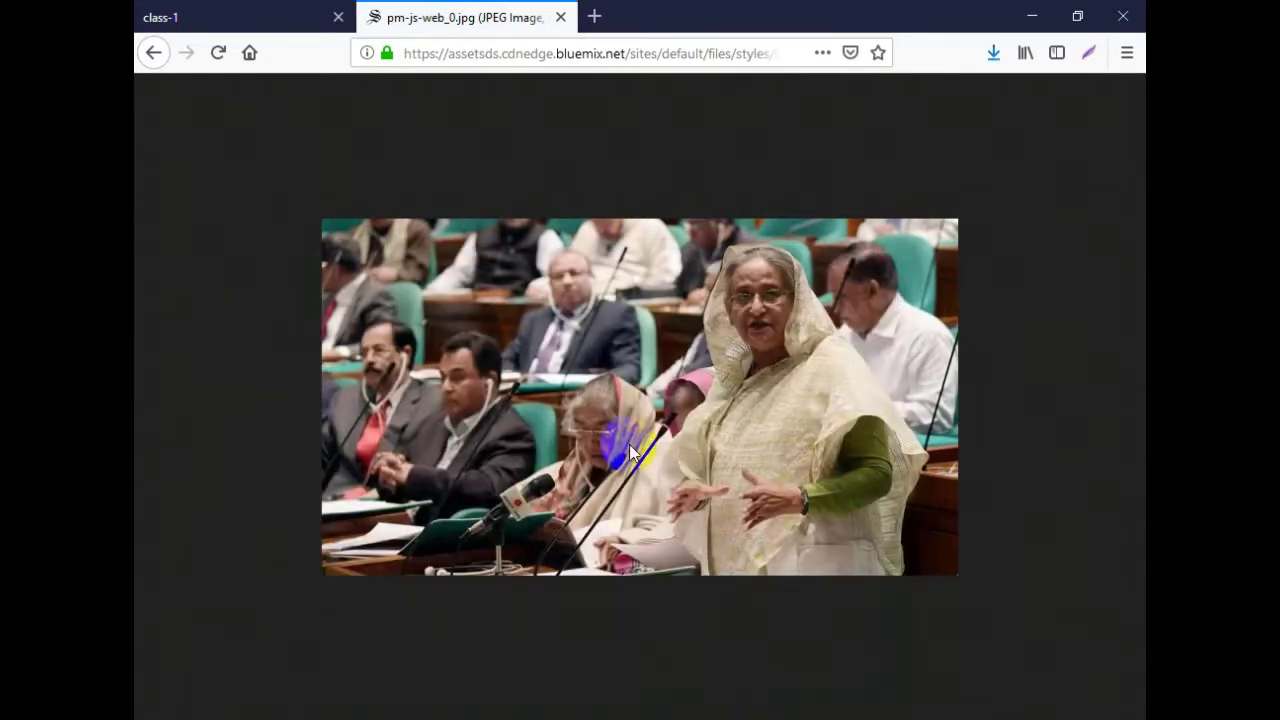
pyautogui.click(155, 52)
# Reload the class-1 page in Firefox and locate the saved pm-js-web_0.jpg in the class-1 folder in File Explorer
pyautogui.click(229, 20)
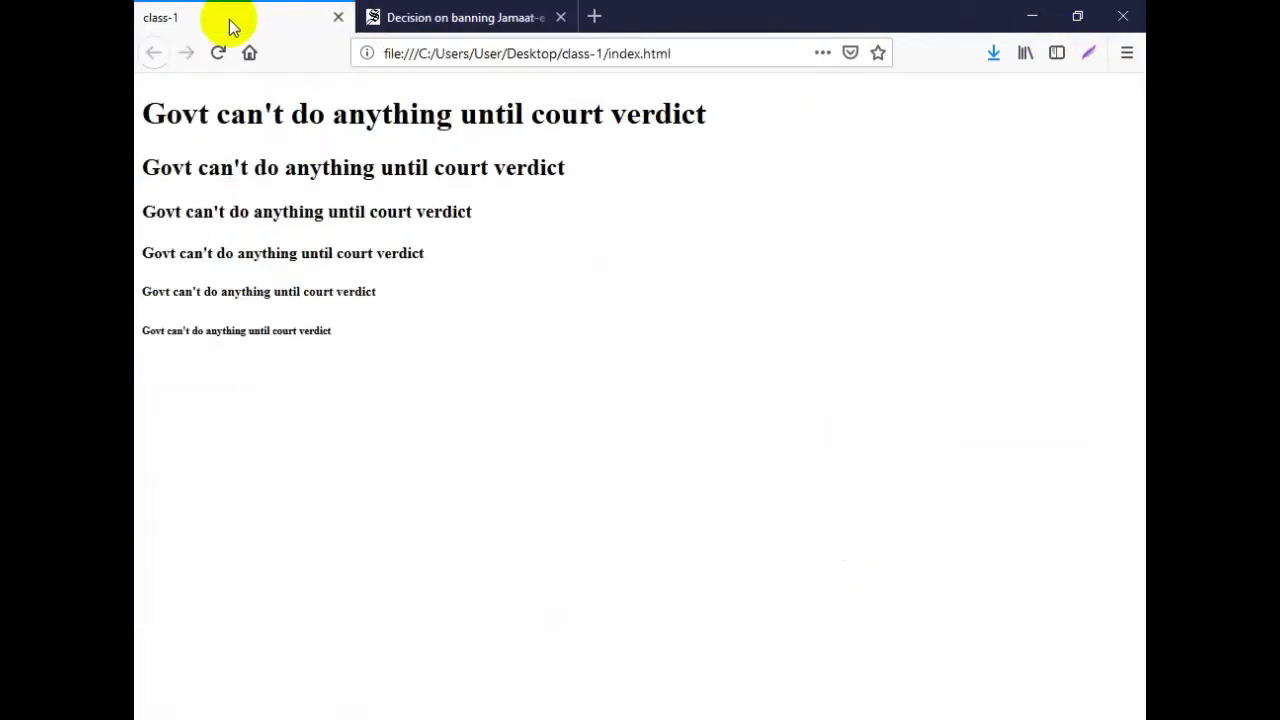
pyautogui.press('F5')
pyautogui.click(1050, 17)
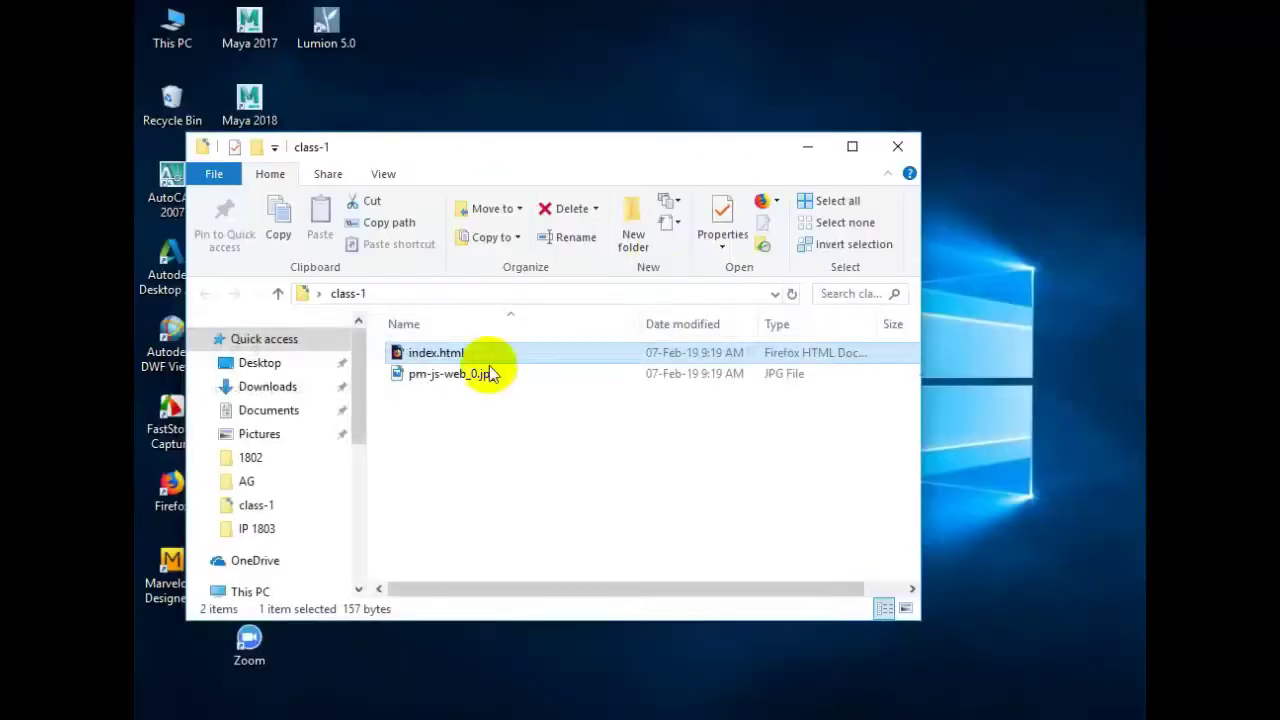
pyautogui.click(461, 379)
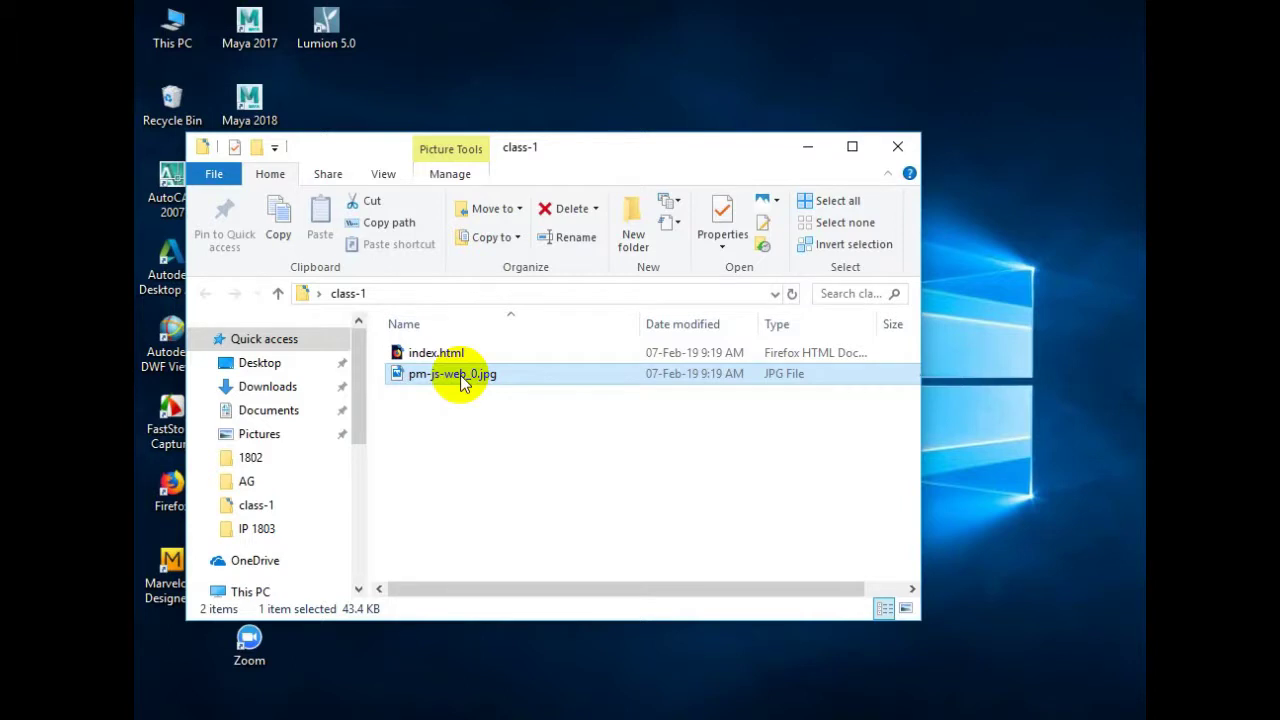
# Create a new folder named images inside the class-1 folder
pyautogui.rightClick(486, 404)
pyautogui.moveTo(601, 362)
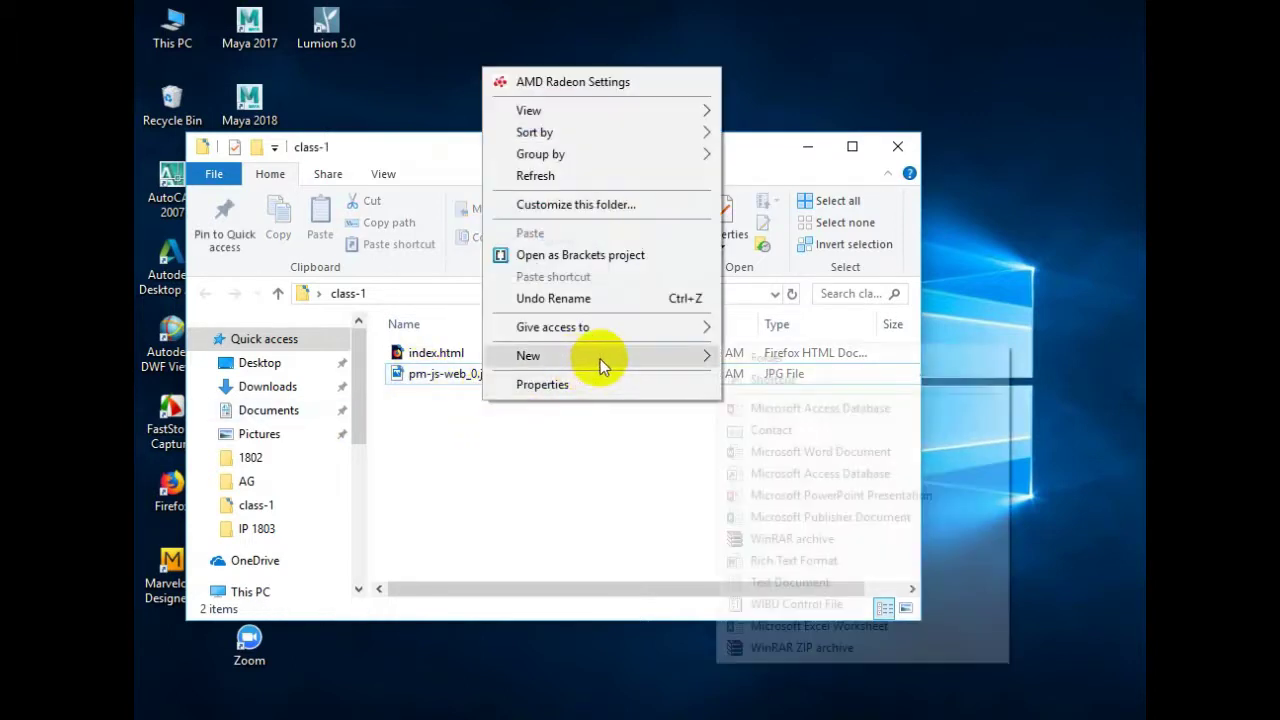
pyautogui.click(737, 355)
pyautogui.write('im')
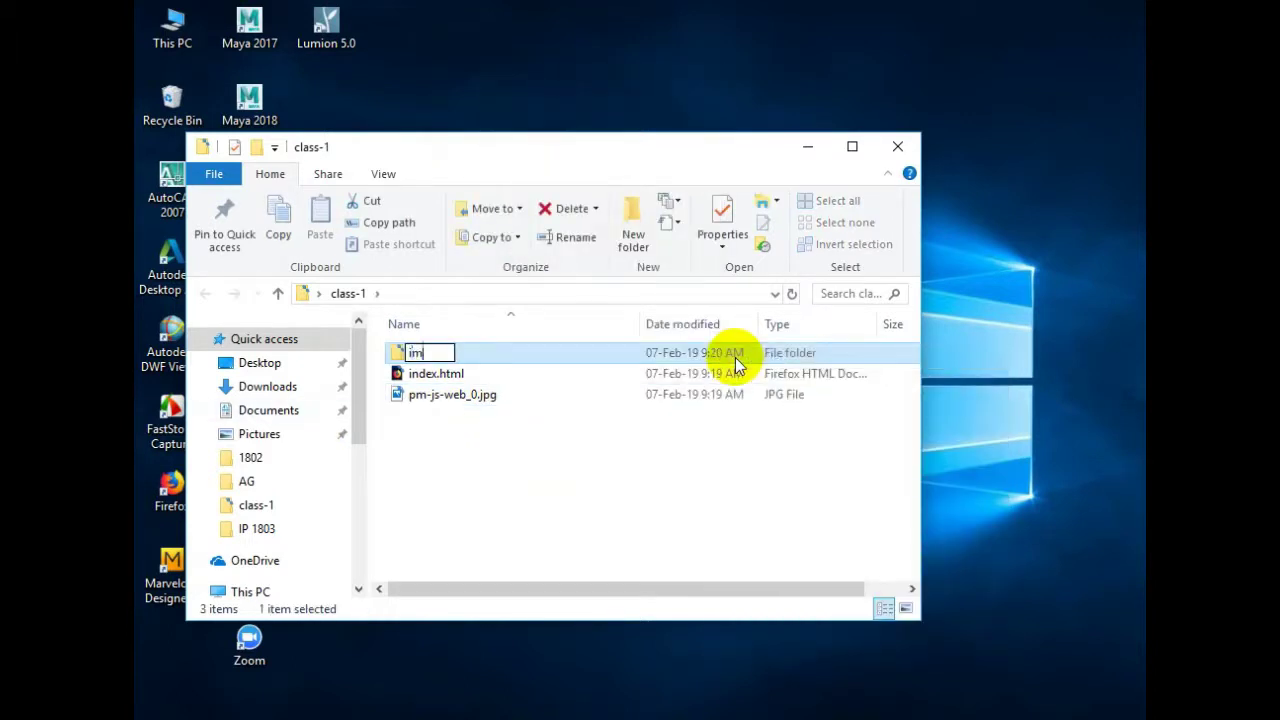
pyautogui.write('ages')
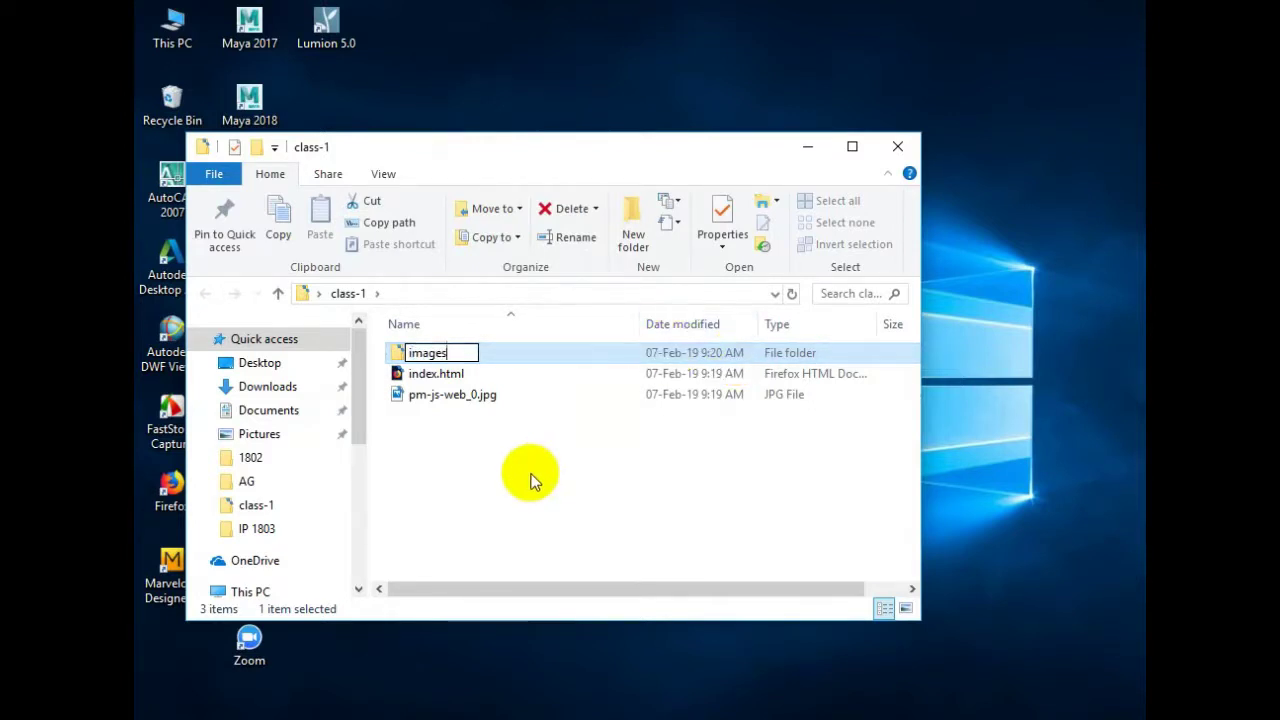
pyautogui.click(458, 443)
# Move pm-js-web_0.jpg into the images folder, check the folder's contents and return to class-1
pyautogui.moveTo(430, 398); pyautogui.dragTo(416, 362)
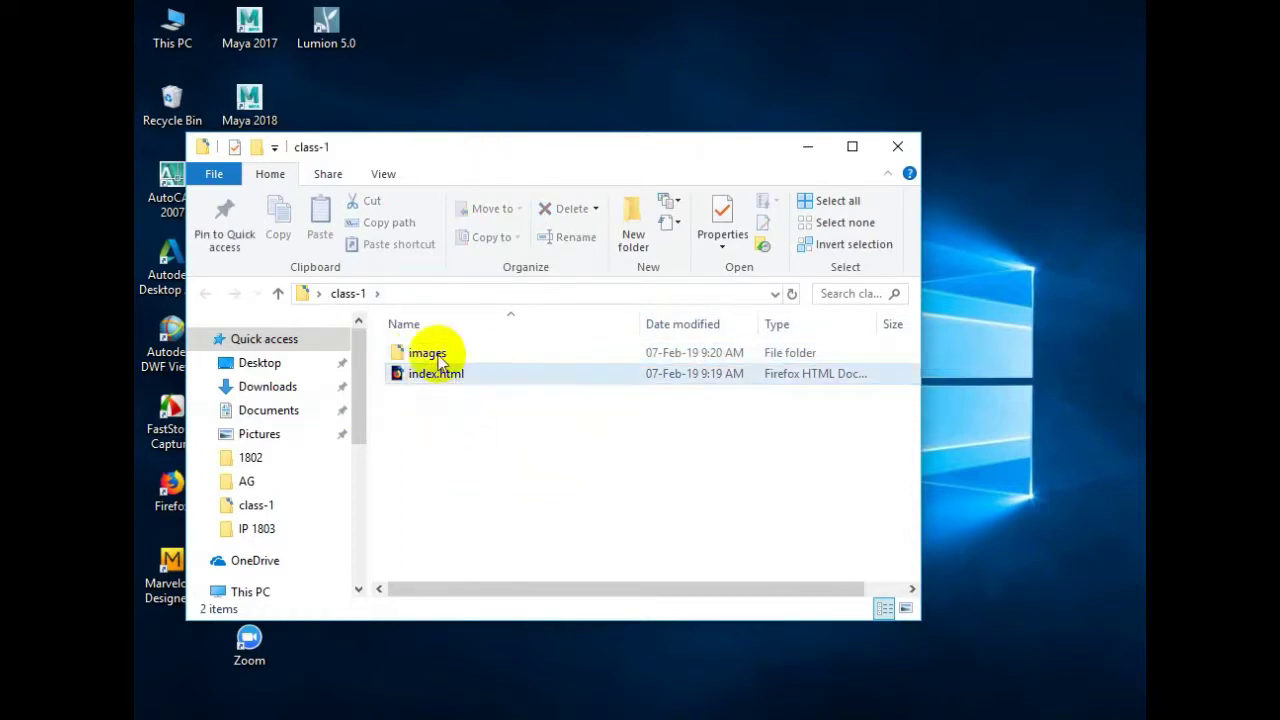
pyautogui.doubleClick(434, 358)
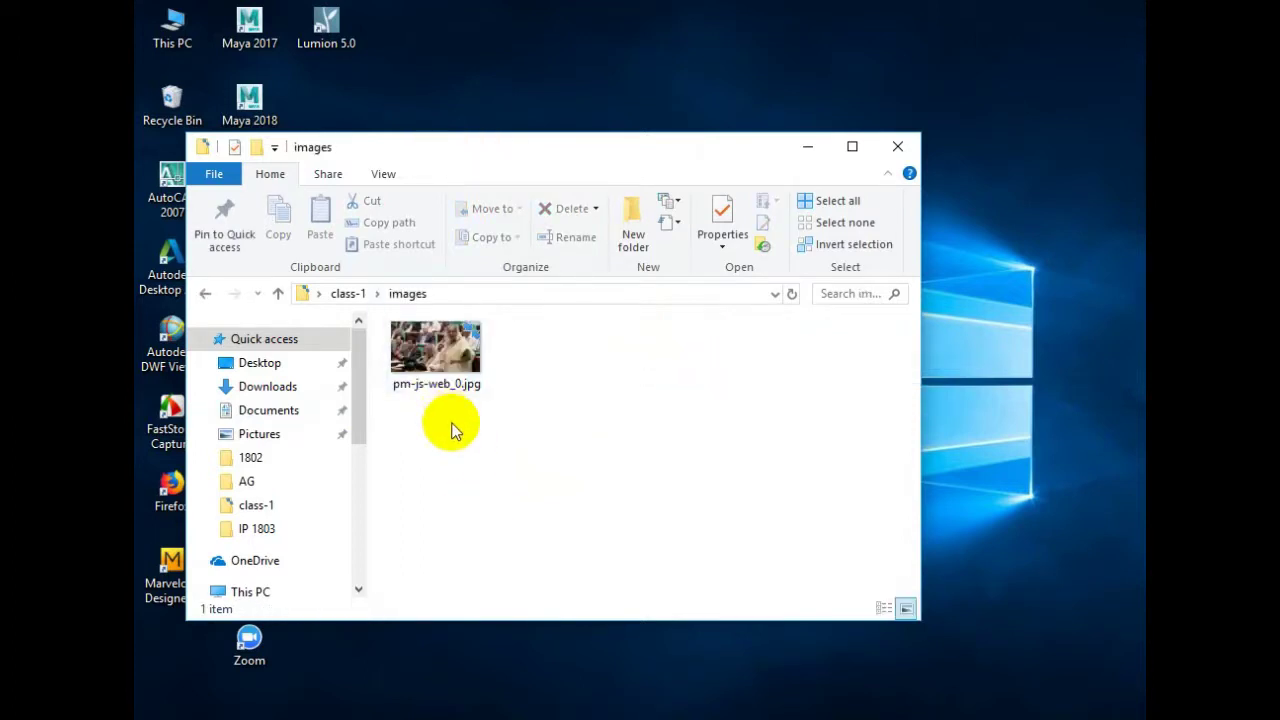
pyautogui.click(205, 295)
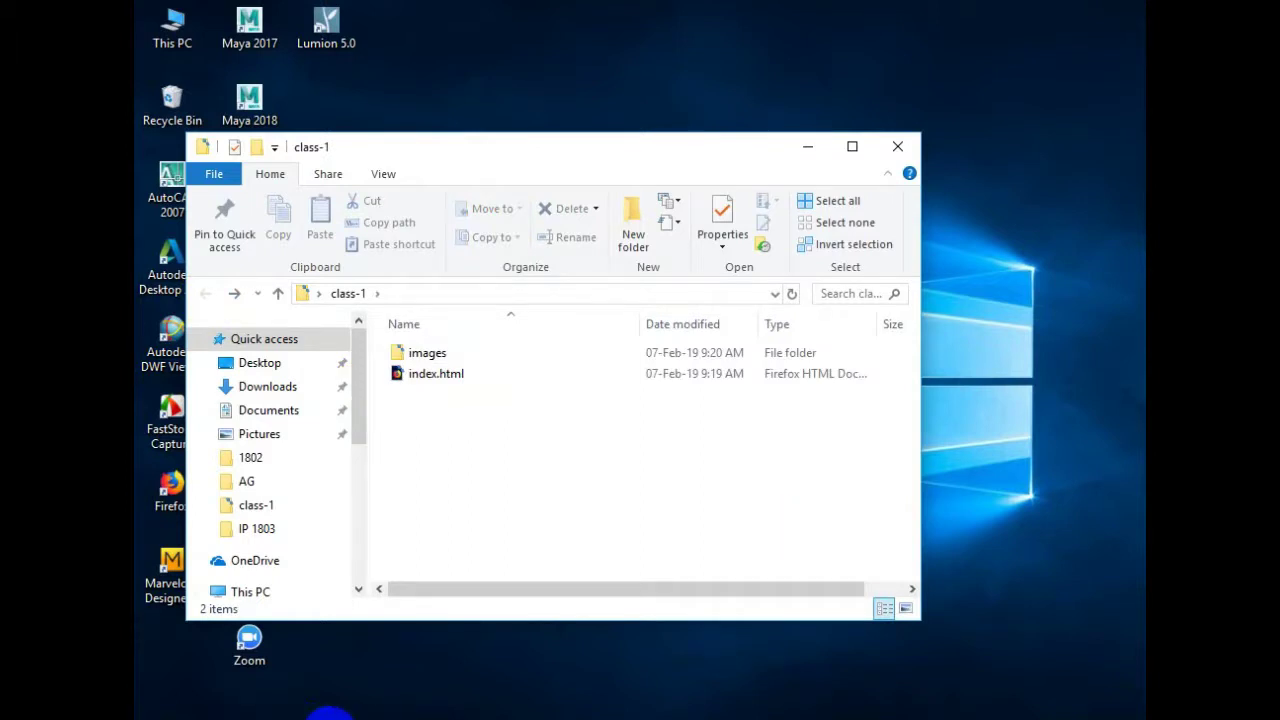
# Return to Brackets and add an img tag without attributes on a new line below the h1 headline
pyautogui.click(318, 714)
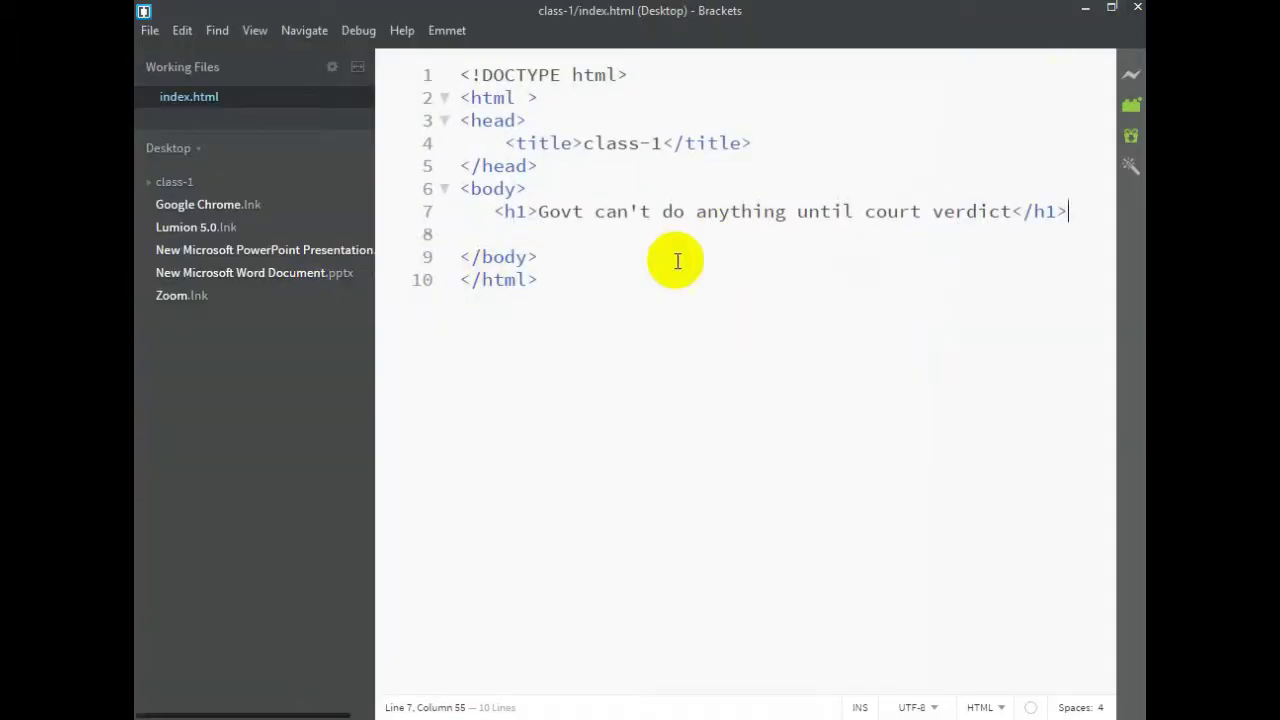
pyautogui.press('Return')
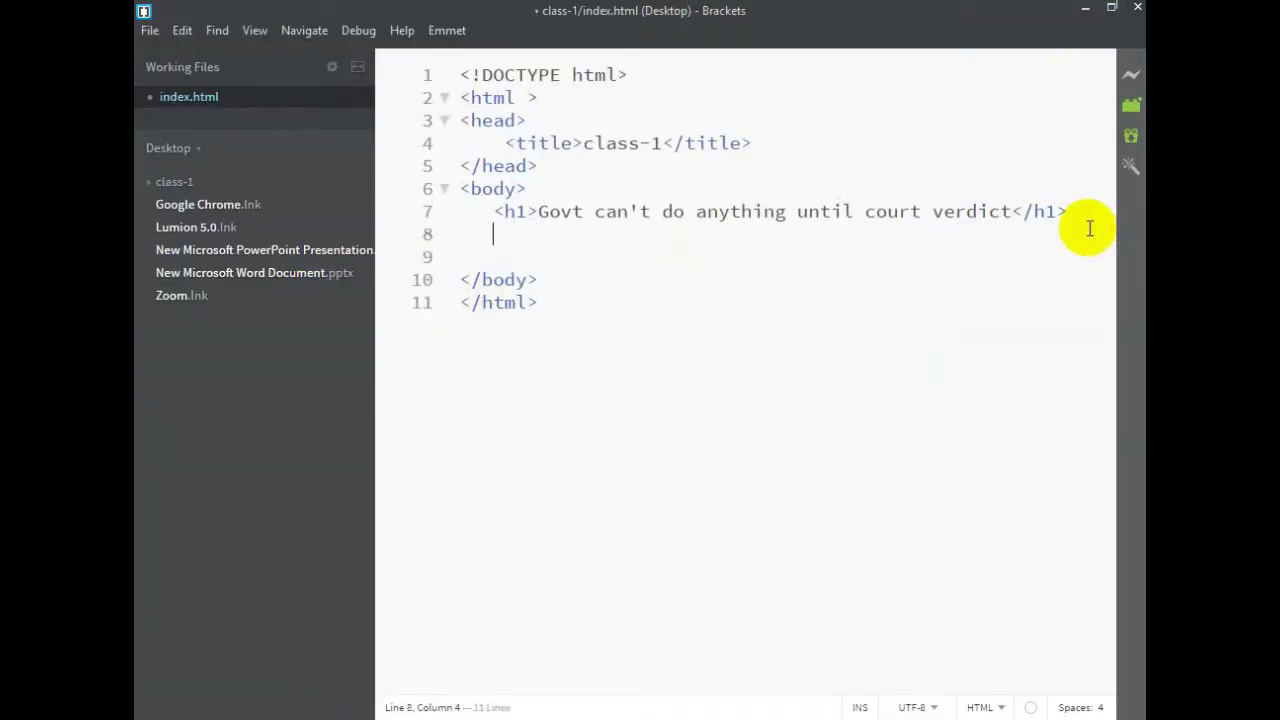
pyautogui.write('<img')
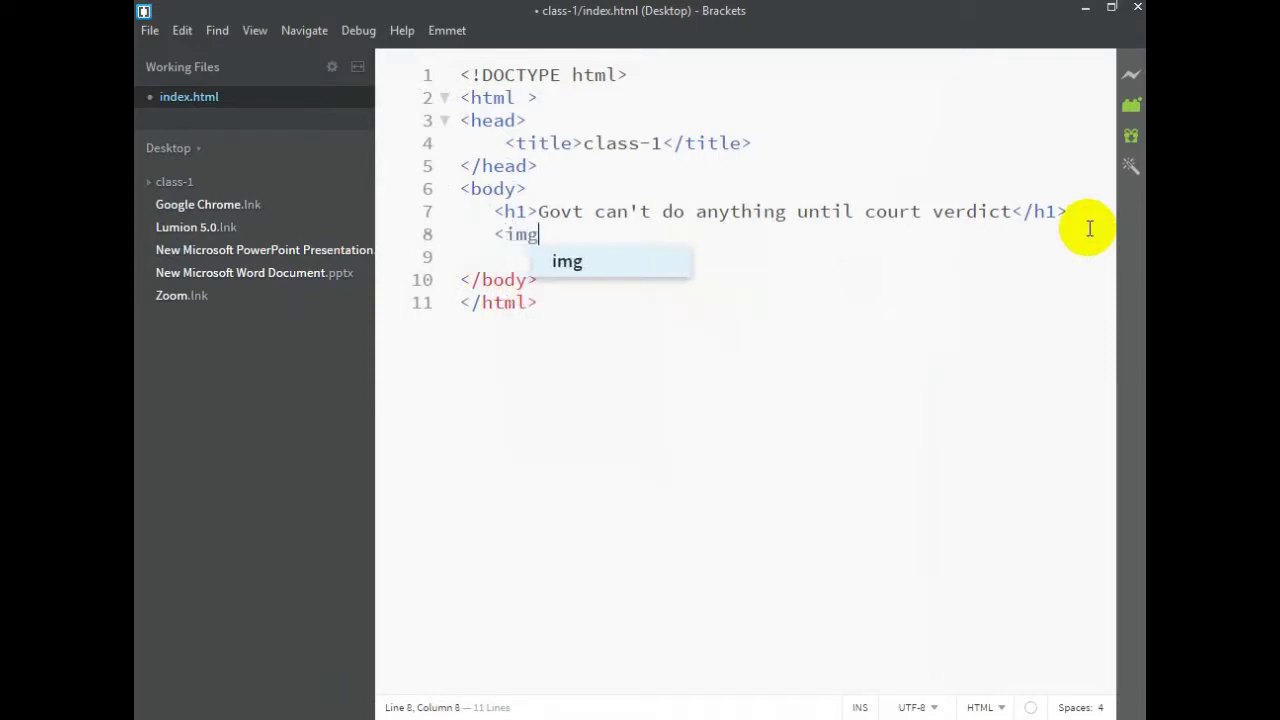
pyautogui.write('>')
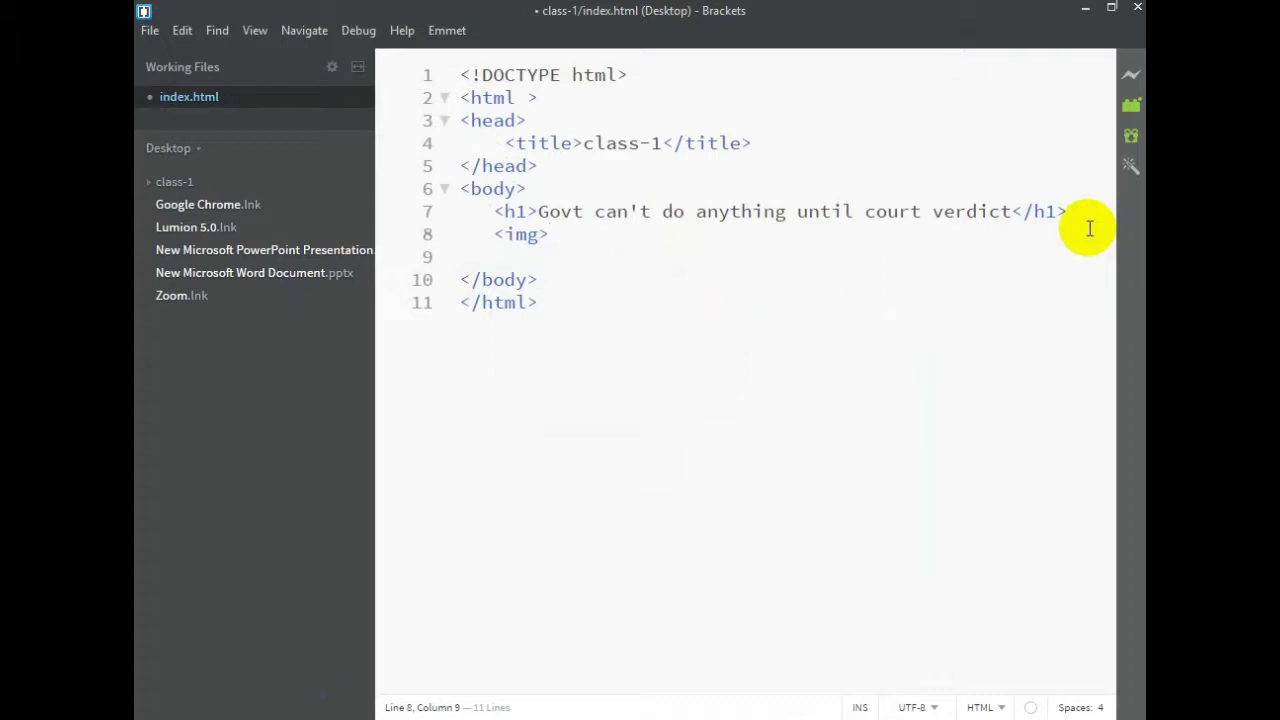
# Try a self-closing slash at the end of the img tag below the headline, and remove it again
pyautogui.press('Left')
pyautogui.write('/')
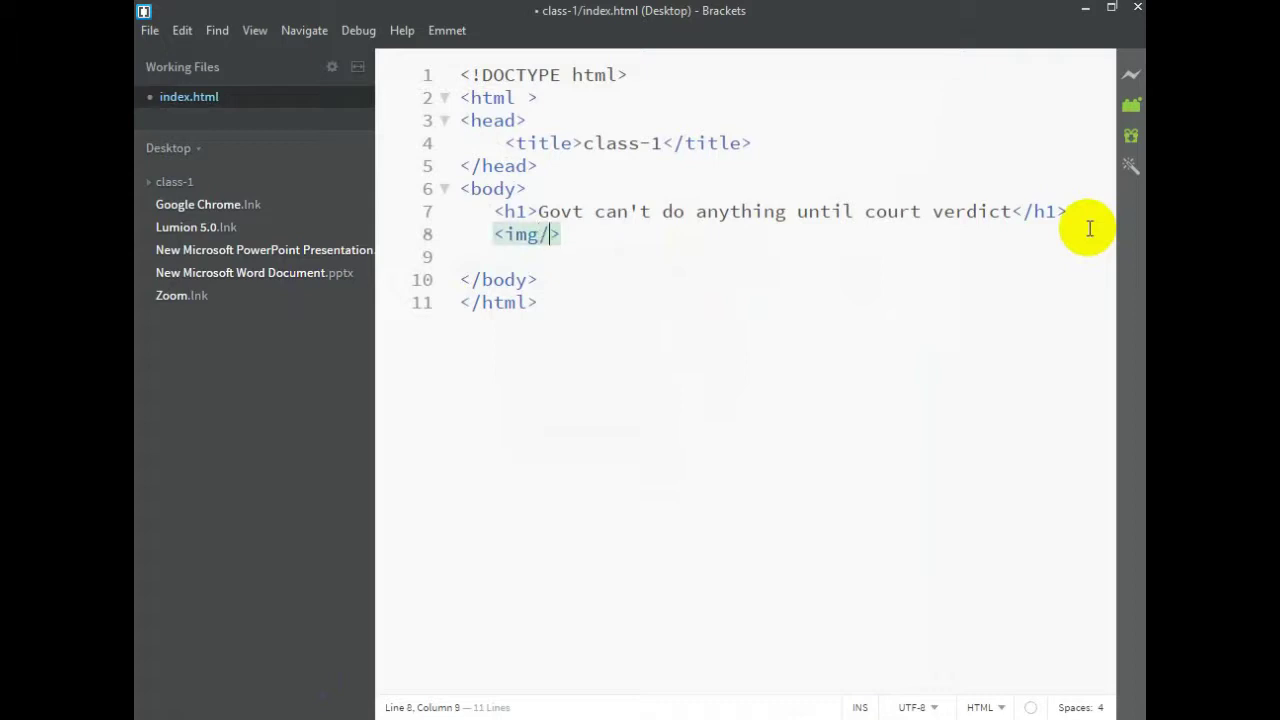
pyautogui.press('BackSpace')
pyautogui.press('Right')
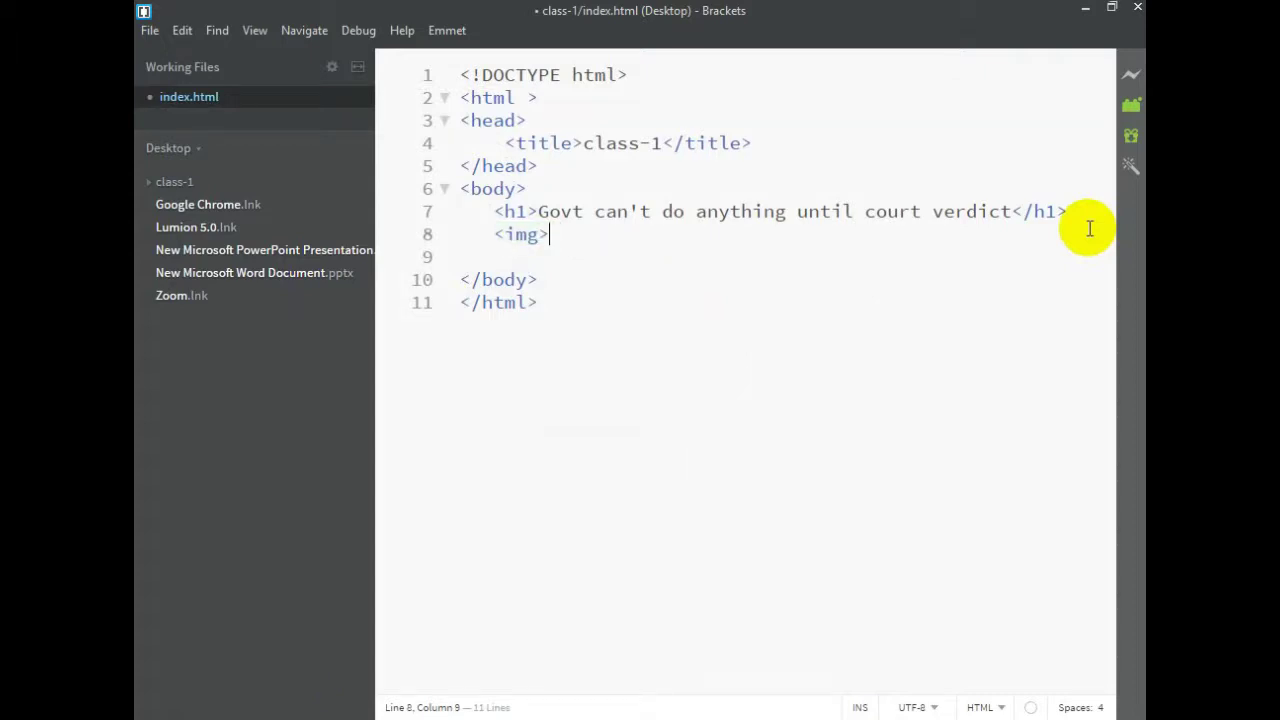
pyautogui.press('Left')
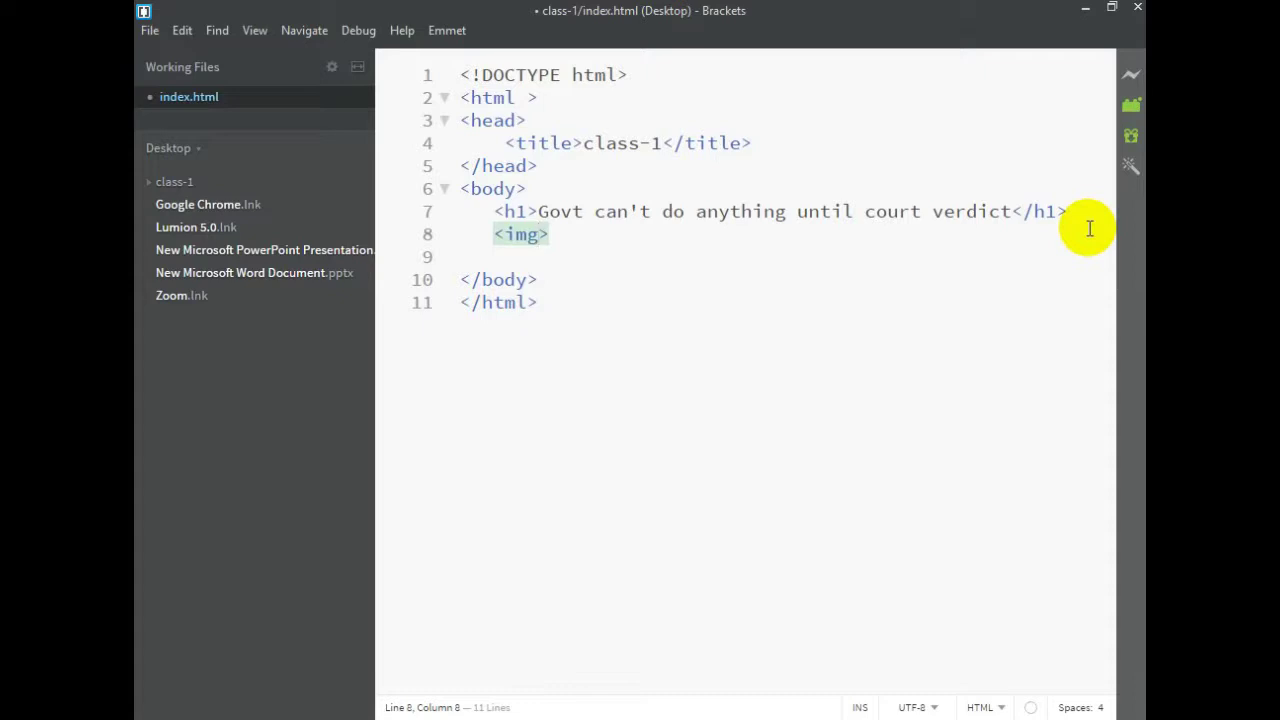
# Add a second img tag without attributes two lines below the first one
pyautogui.press('Right')
pyautogui.press('Return')
pyautogui.press('Return')
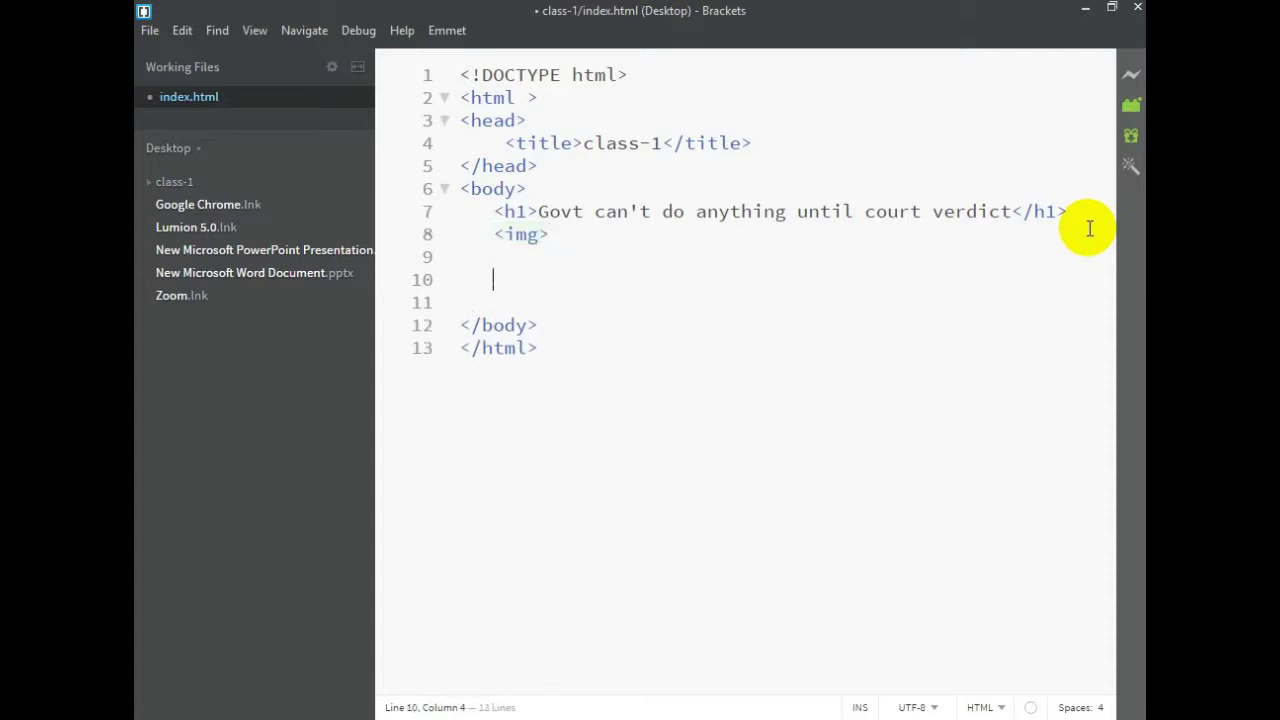
pyautogui.write('<>')
pyautogui.press('Left')
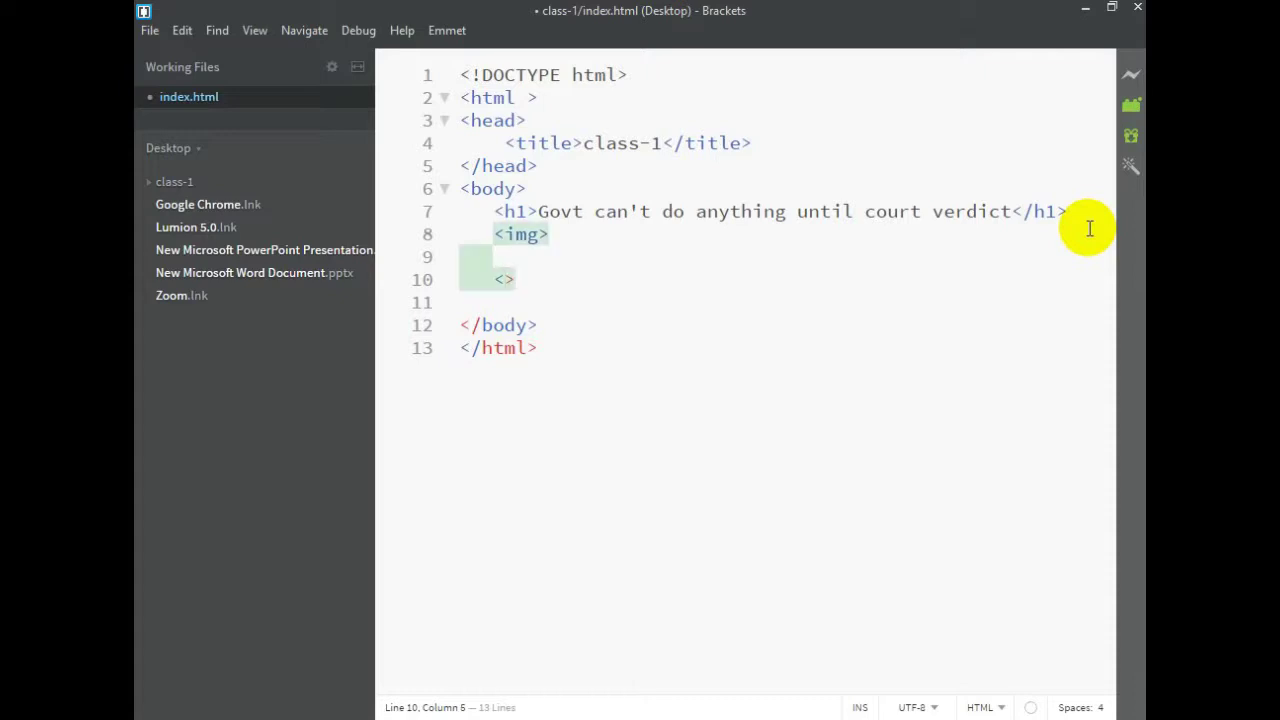
pyautogui.write('img')
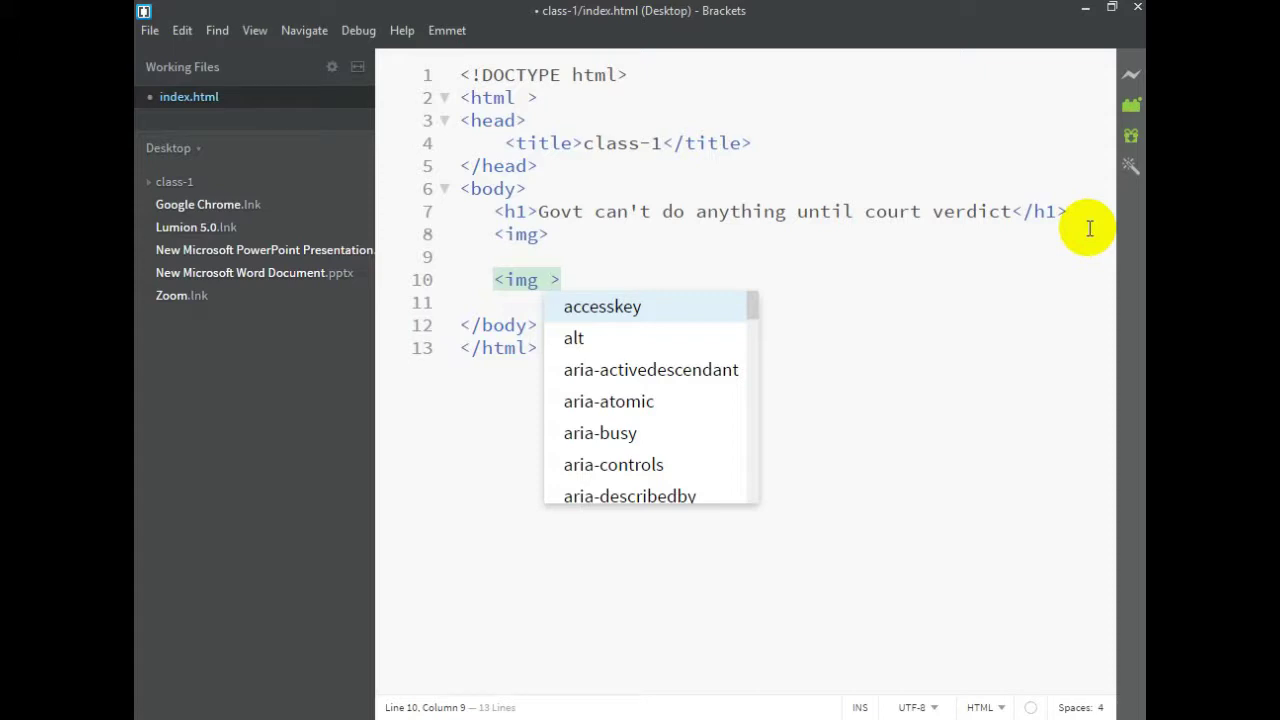
# Delete the second img tag together with the extra blank lines below the first img tag
pyautogui.press('Right')
pyautogui.press('BackSpace')
pyautogui.press('BackSpace')
pyautogui.press('BackSpace')
pyautogui.press('BackSpace')
pyautogui.press('BackSpace')
pyautogui.press('BackSpace')
pyautogui.press('BackSpace')
pyautogui.press('BackSpace')
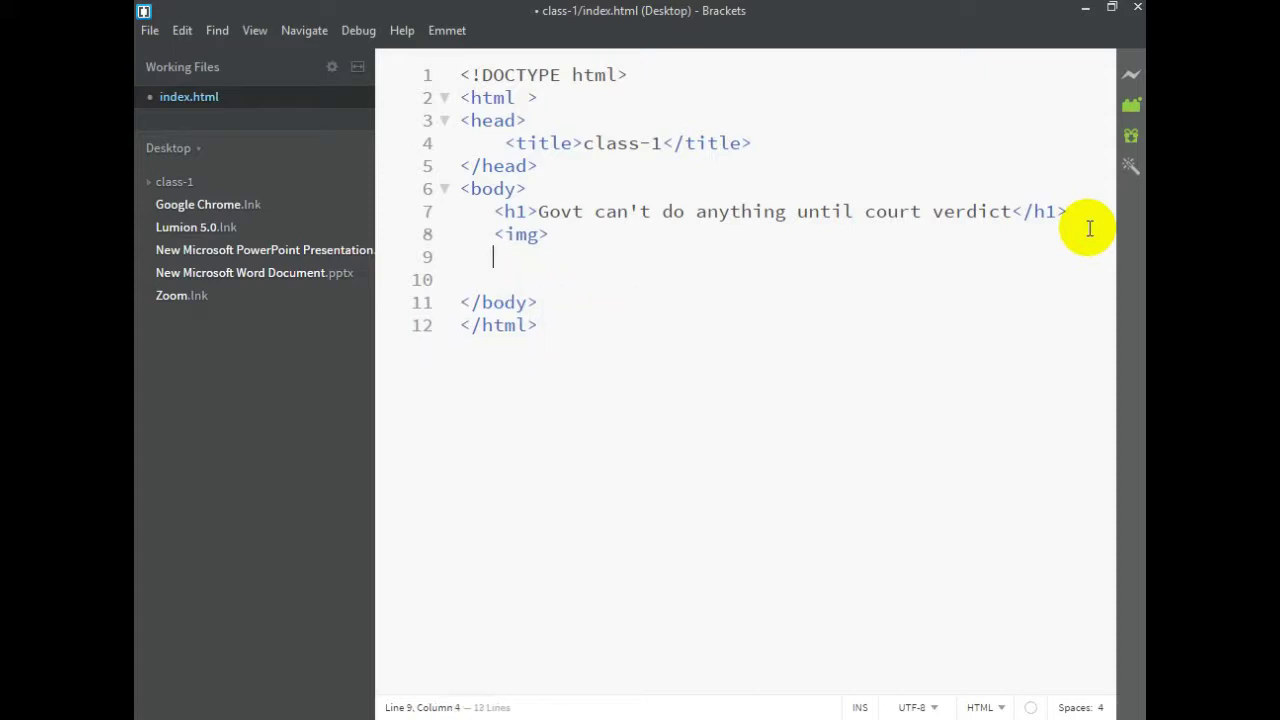
pyautogui.press('BackSpace')
pyautogui.press('BackSpace')
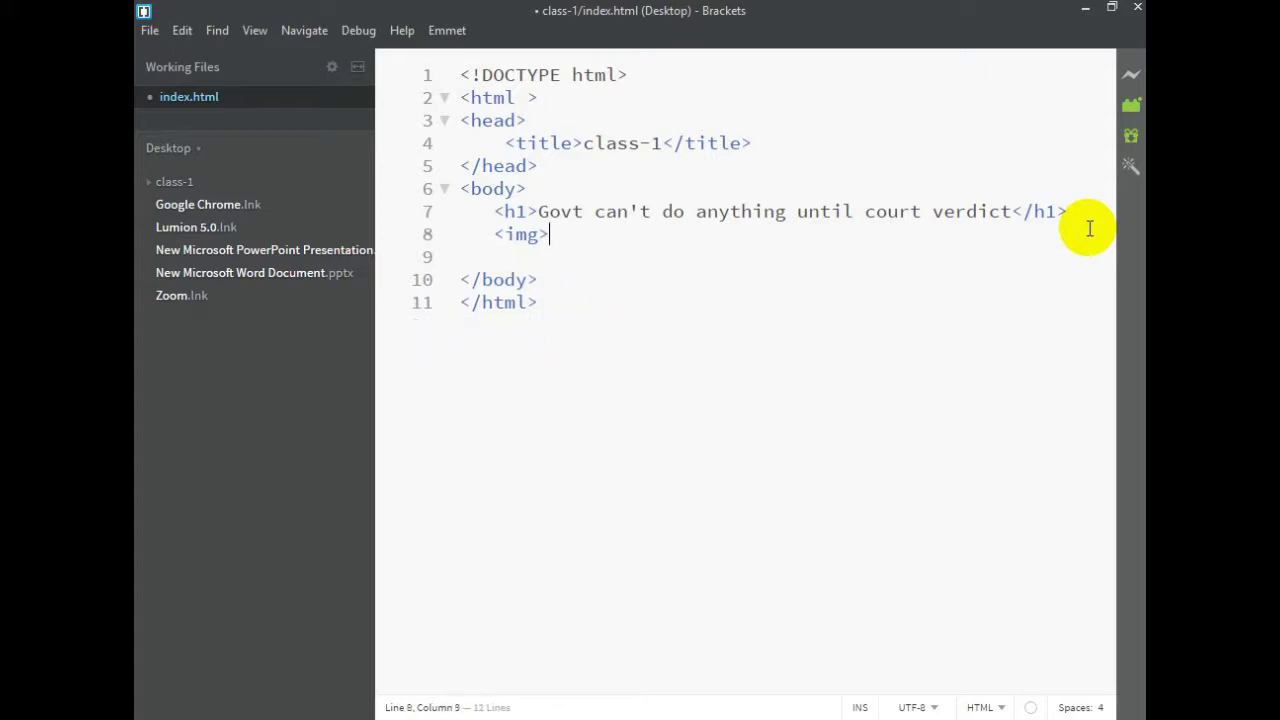
# Place the text cursor inside the img tag on line 8, directly after the tag name
pyautogui.press('Left')
pyautogui.press('Left')
pyautogui.press('Left')
pyautogui.press('Left')
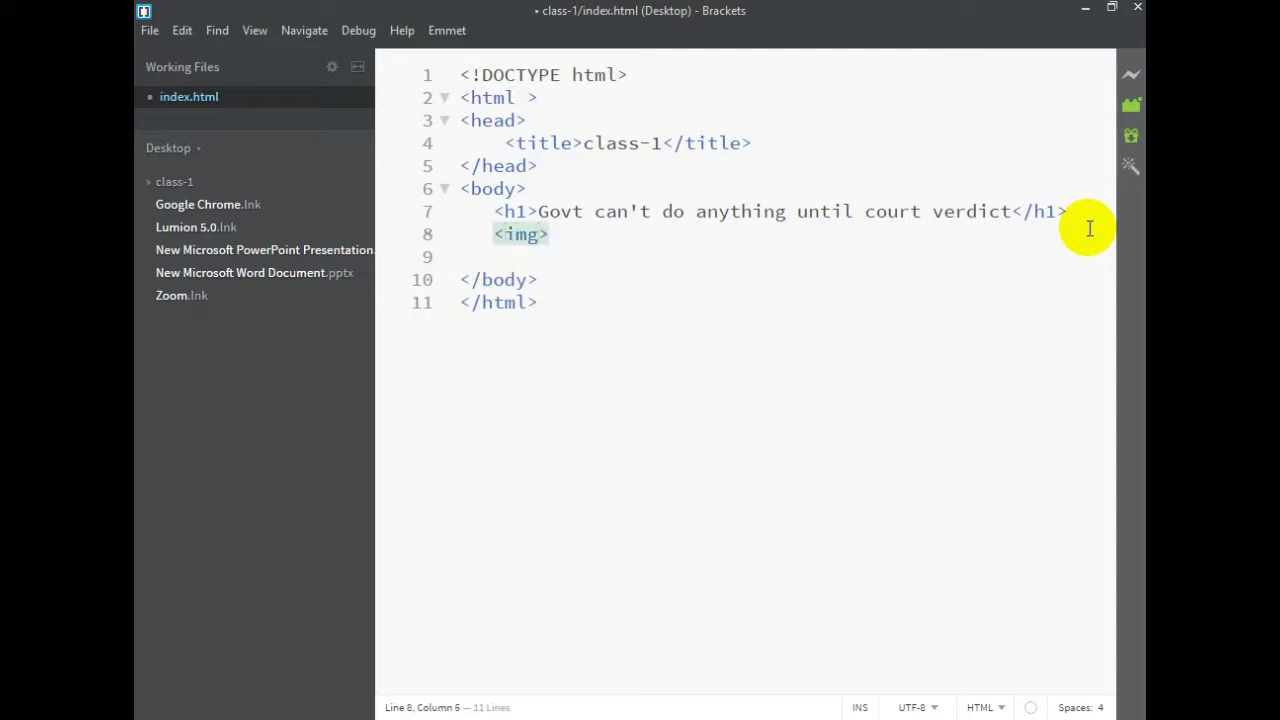
pyautogui.press('Right')
pyautogui.press('Right')
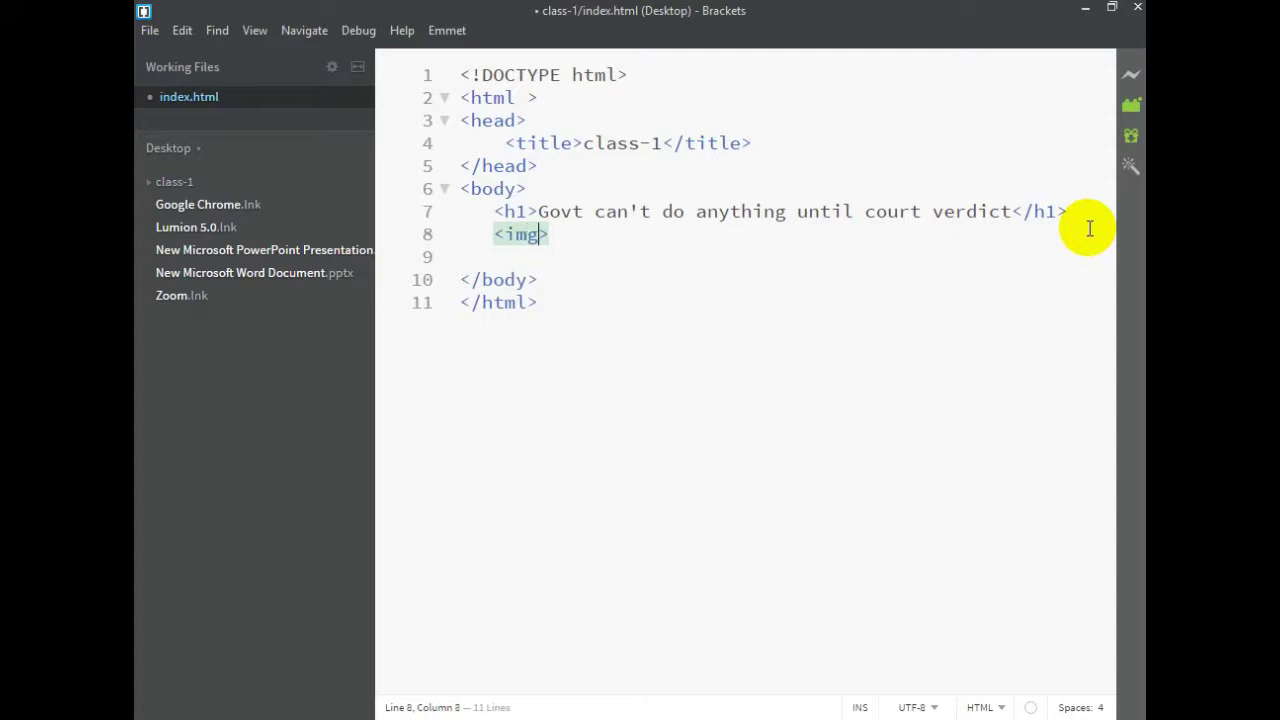